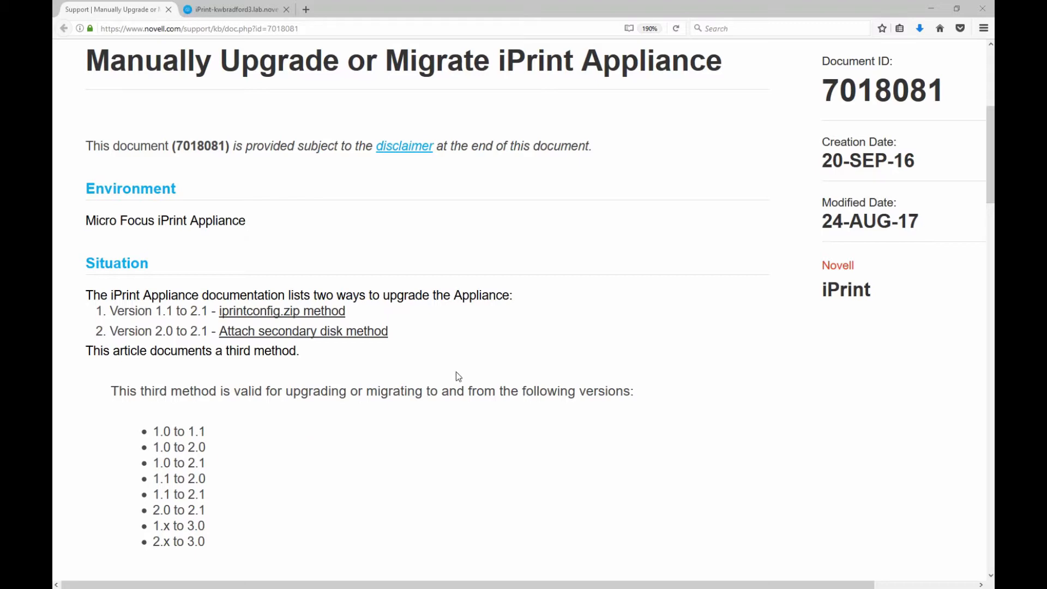
Scroll the iPrint Appliance KB article down to its Resolution steps.
scroll(456, 372, down, 8)
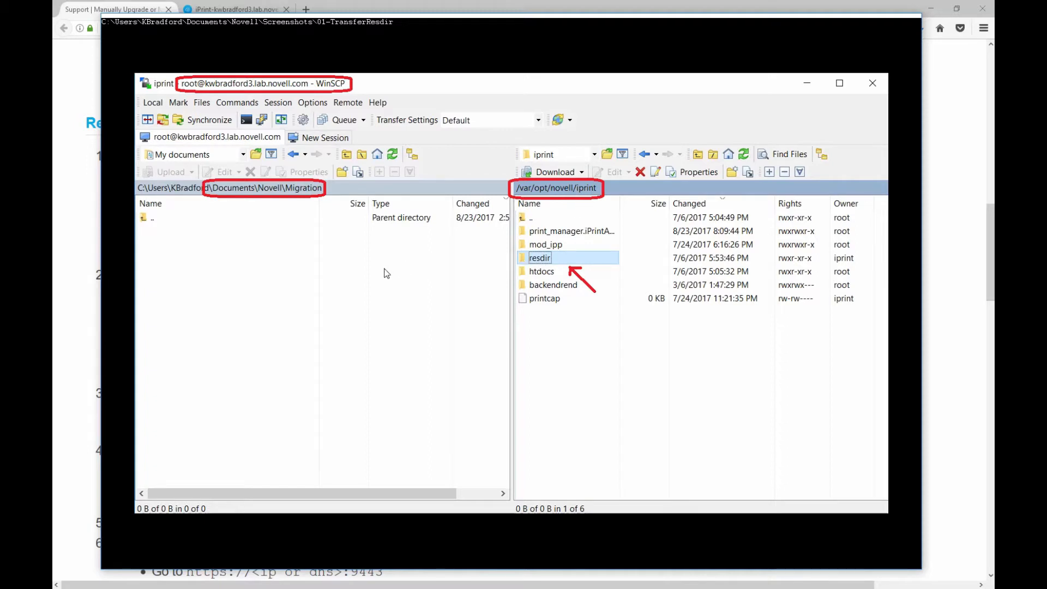
Step through the WinSCP screenshots of downloading resdir and padbtxt.xml to the Migration folder.
key(Right)
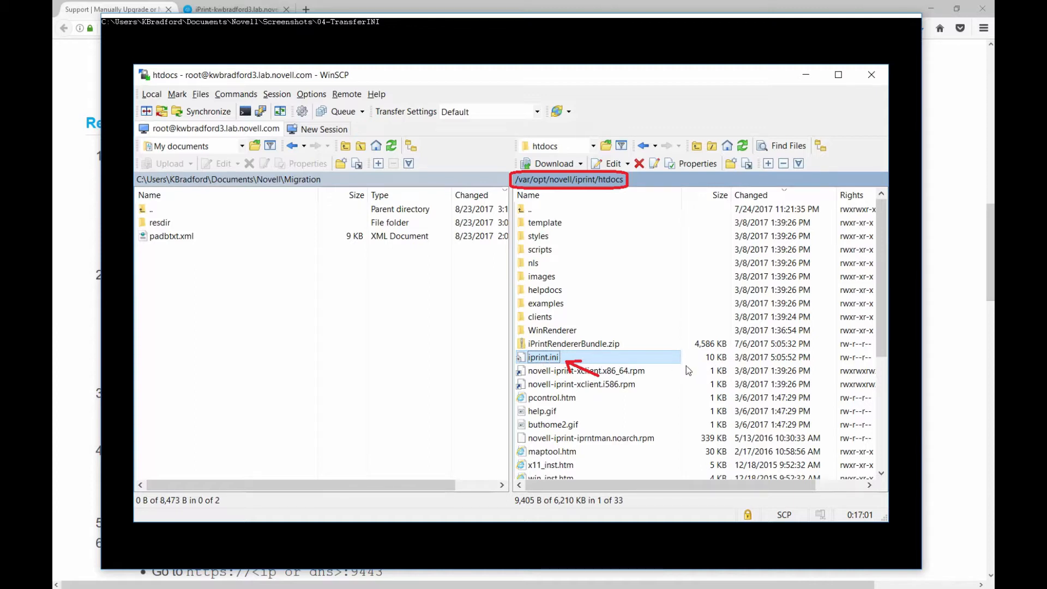
key(Right)
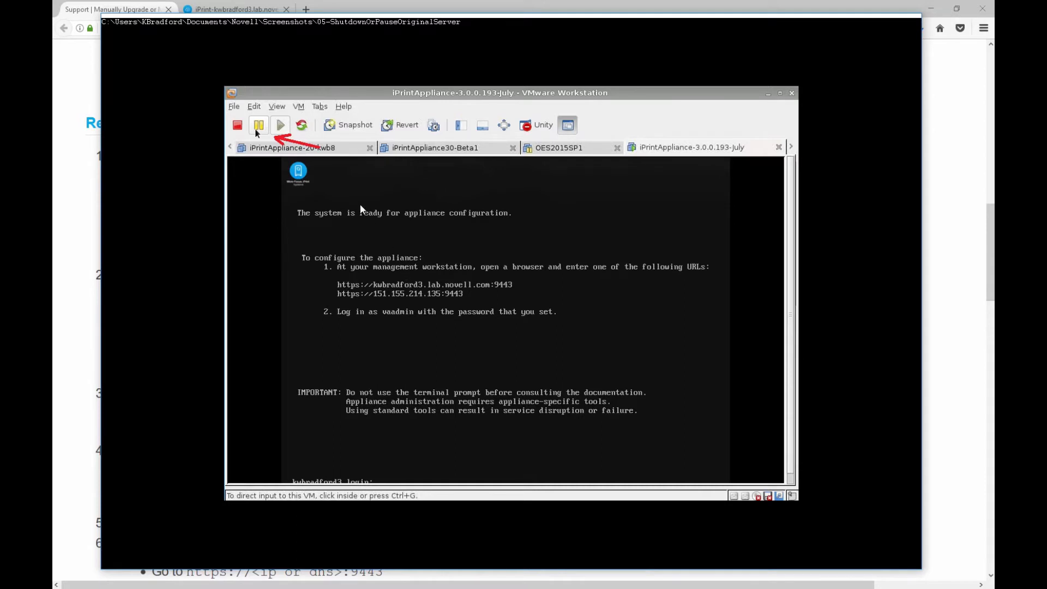
Advance through screenshots of opening the OVF, adding a 20 GB Hard Disk 2 and powering on.
key(Right)
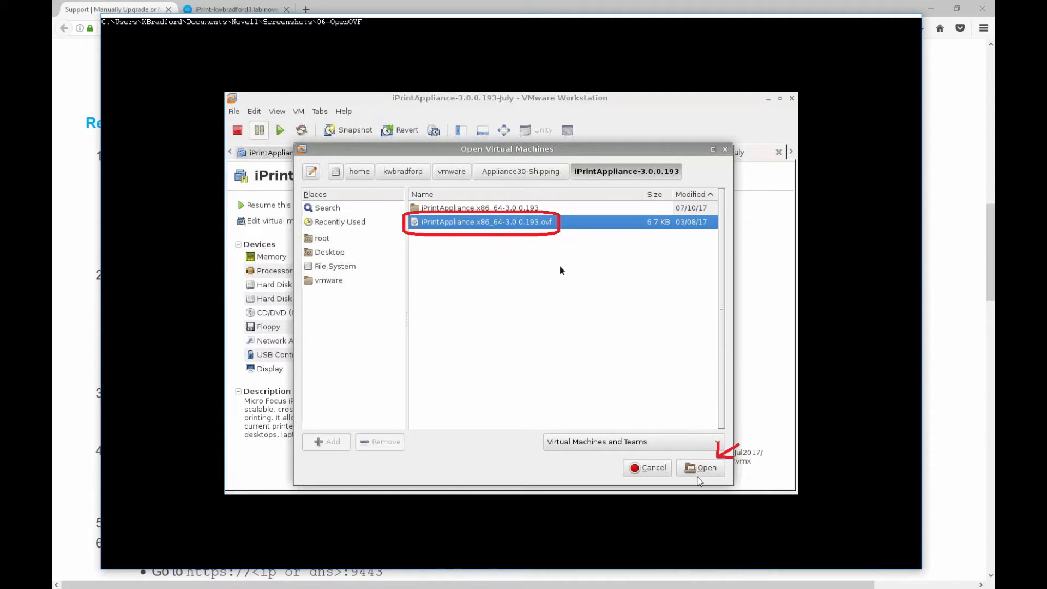
click(647, 402)
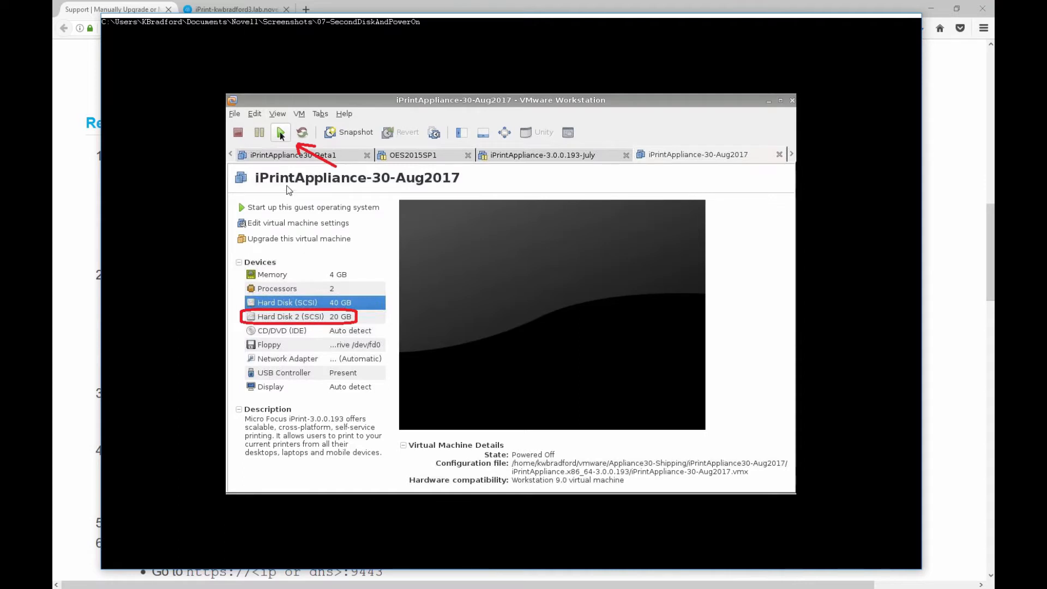
click(330, 238)
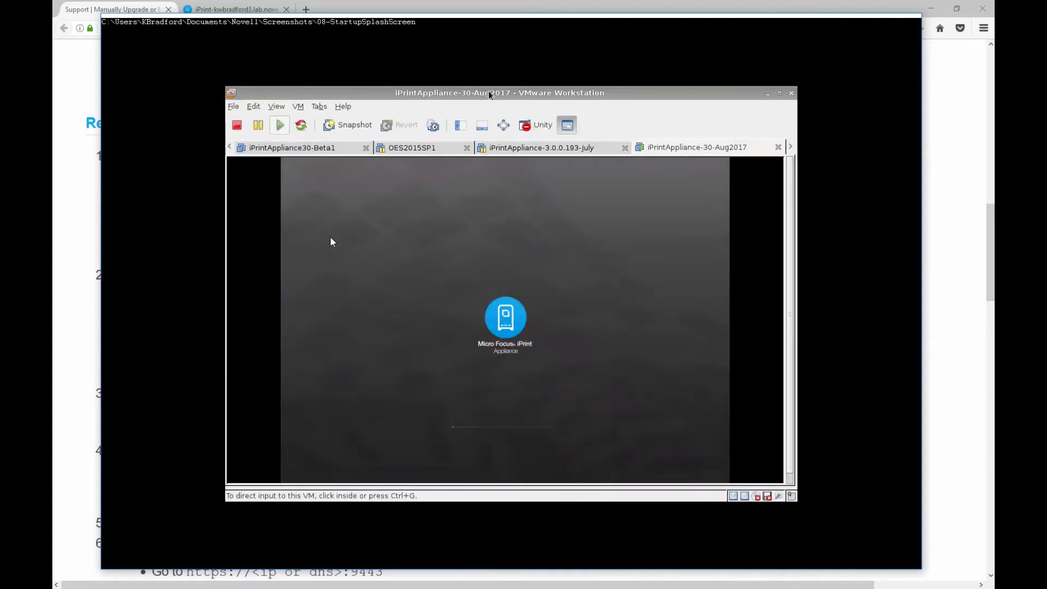
click(330, 238)
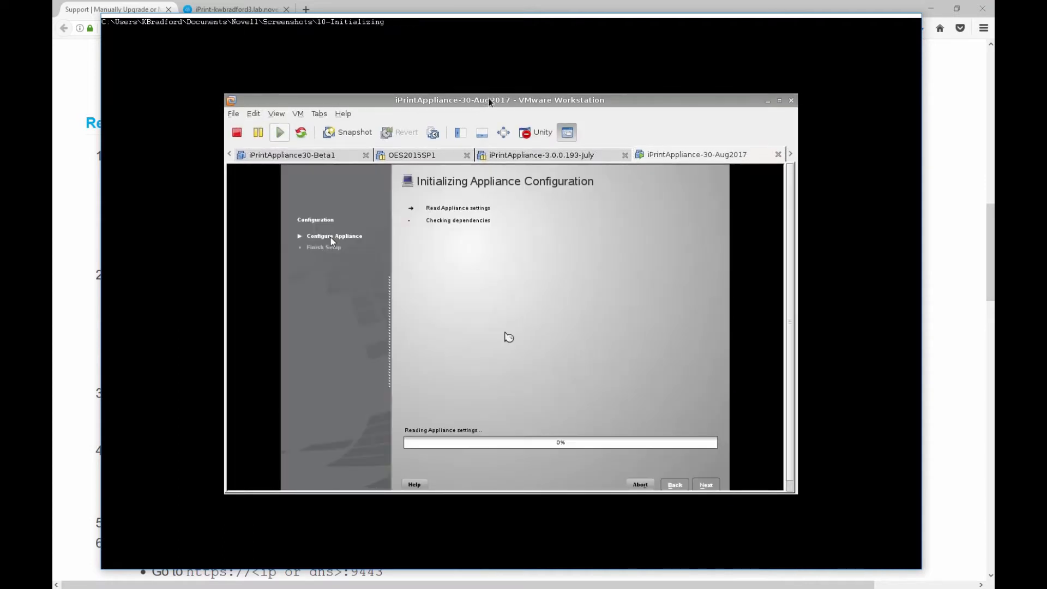
Step through screenshots of the license, passwords, network settings and sdb data store configuration.
click(331, 239)
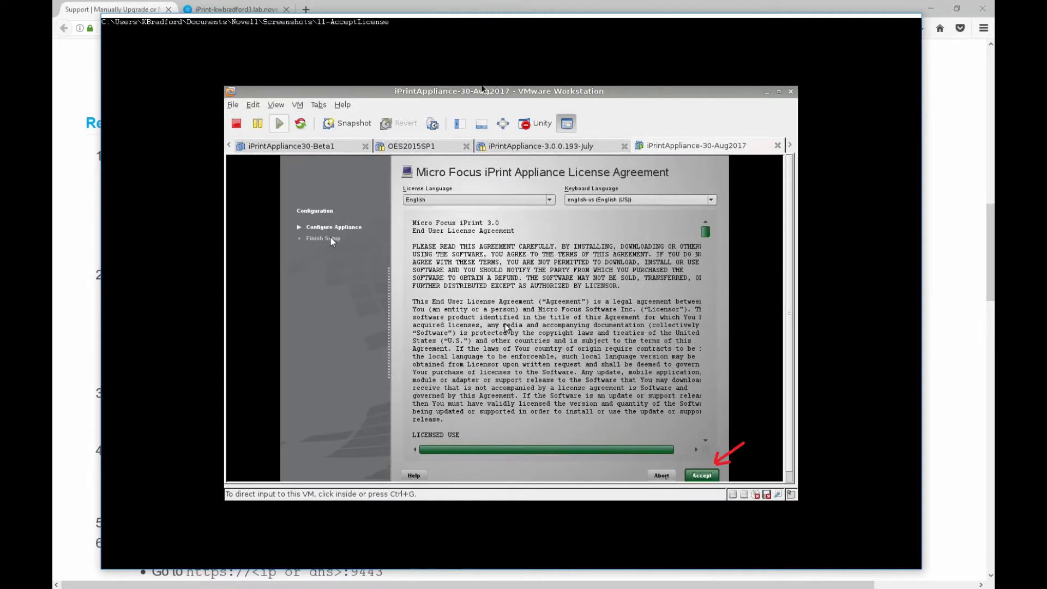
click(331, 239)
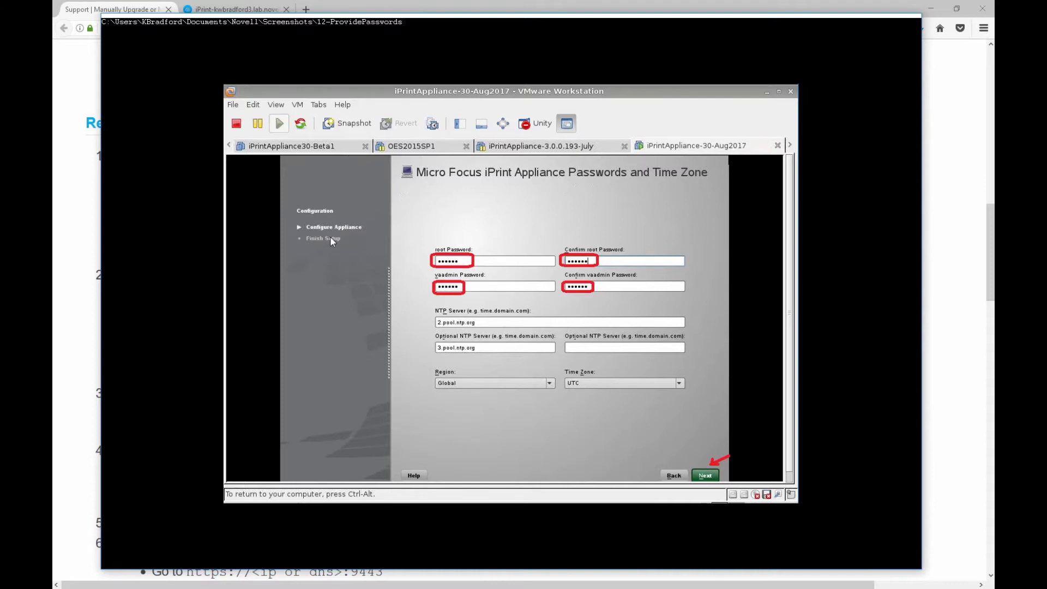
key(Right)
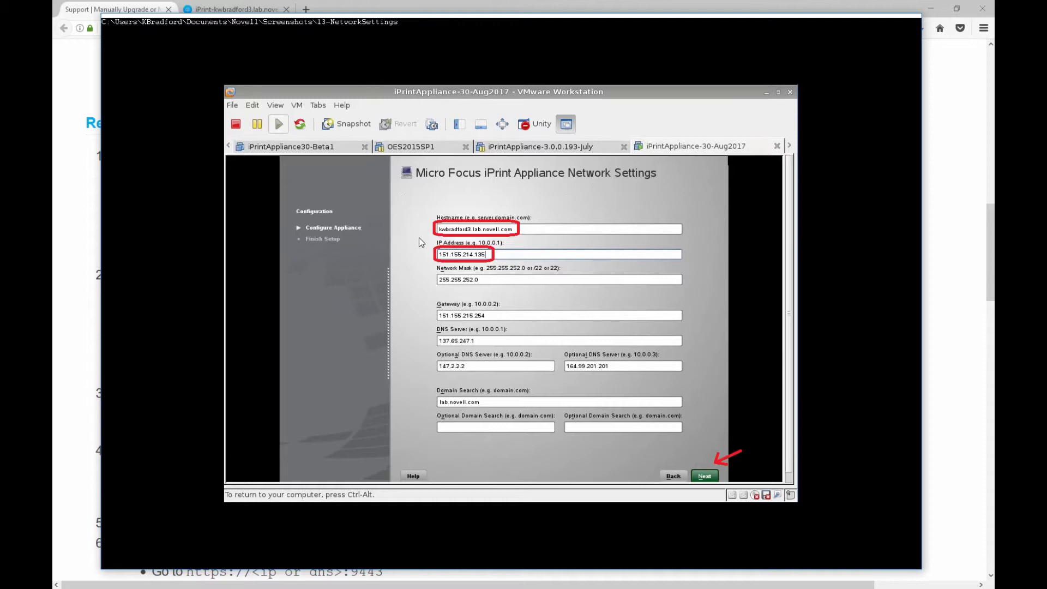
key(Right)
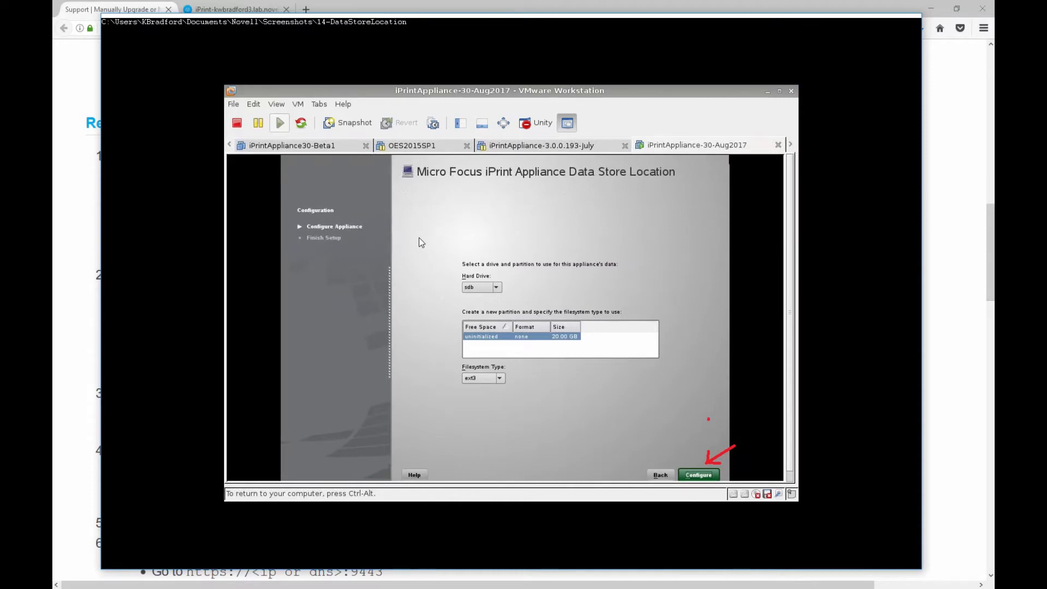
key(Right)
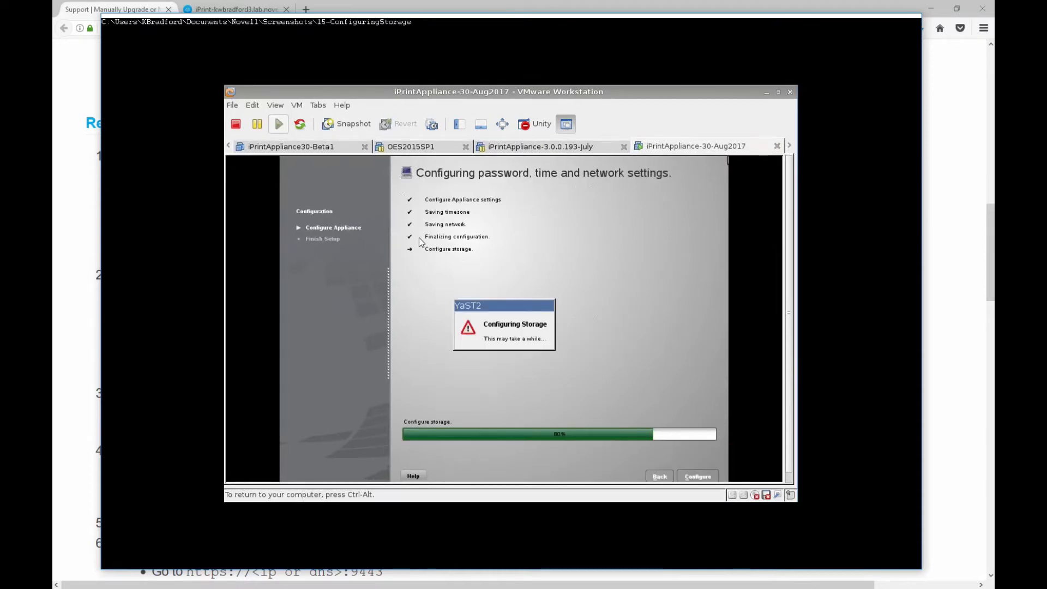
key(Right)
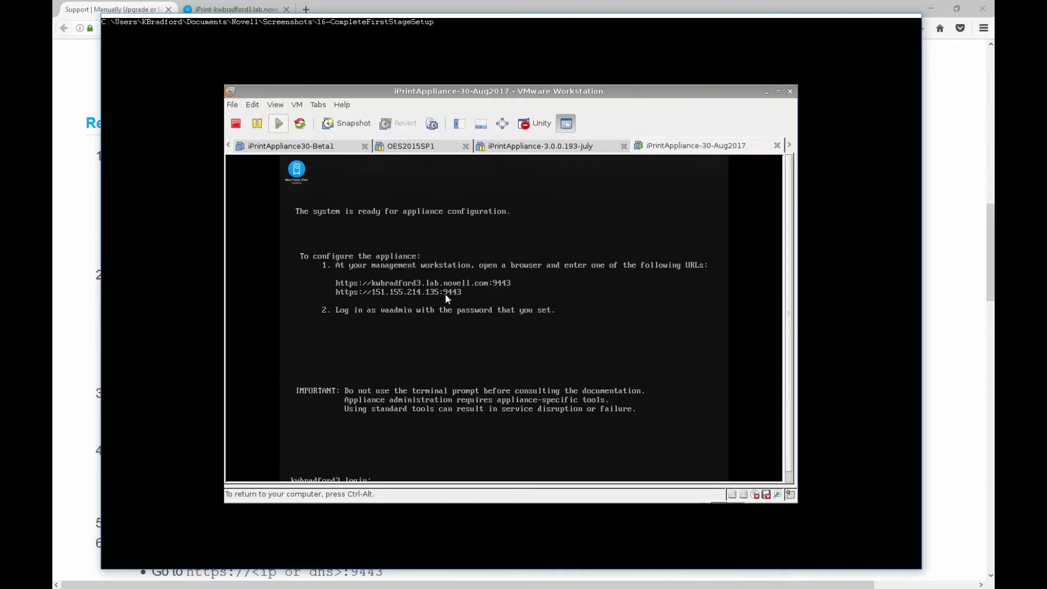
Advance through the vaadmin login, Create New iPrint Appliance, progress and Product Improvement screenshots.
key(Right)
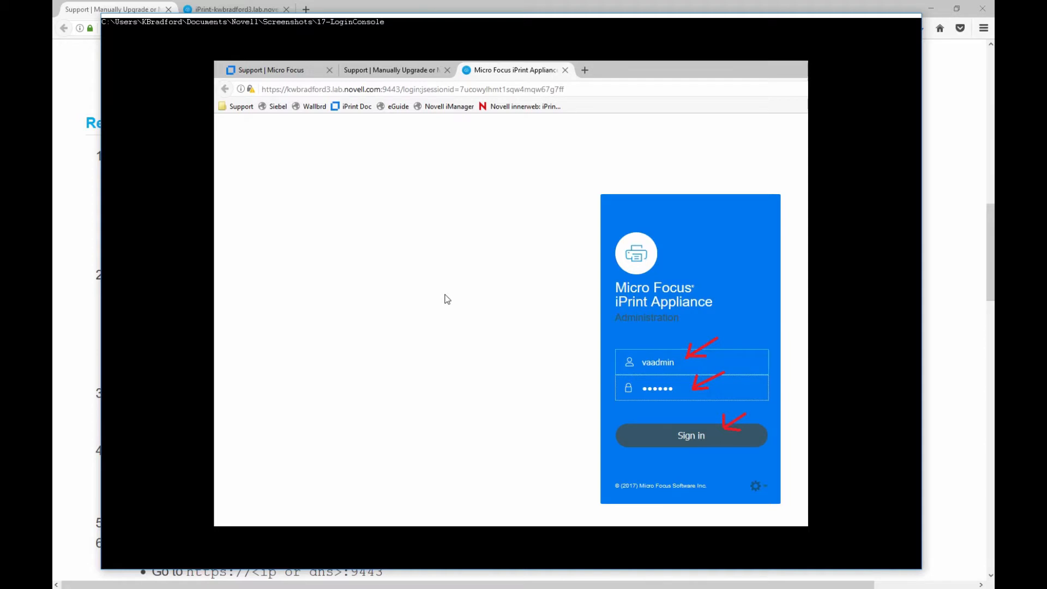
key(Right)
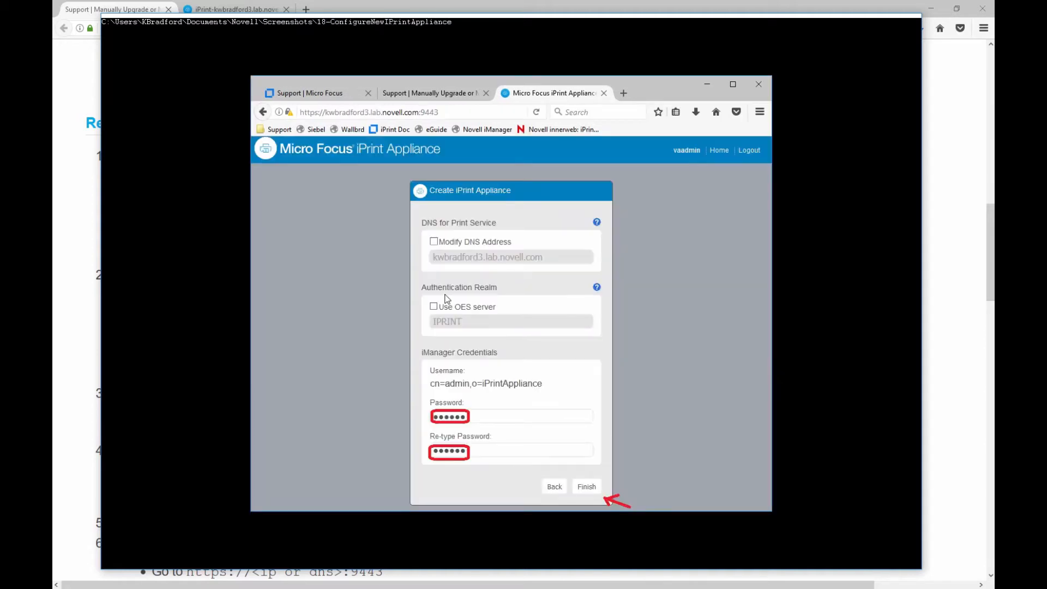
click(454, 402)
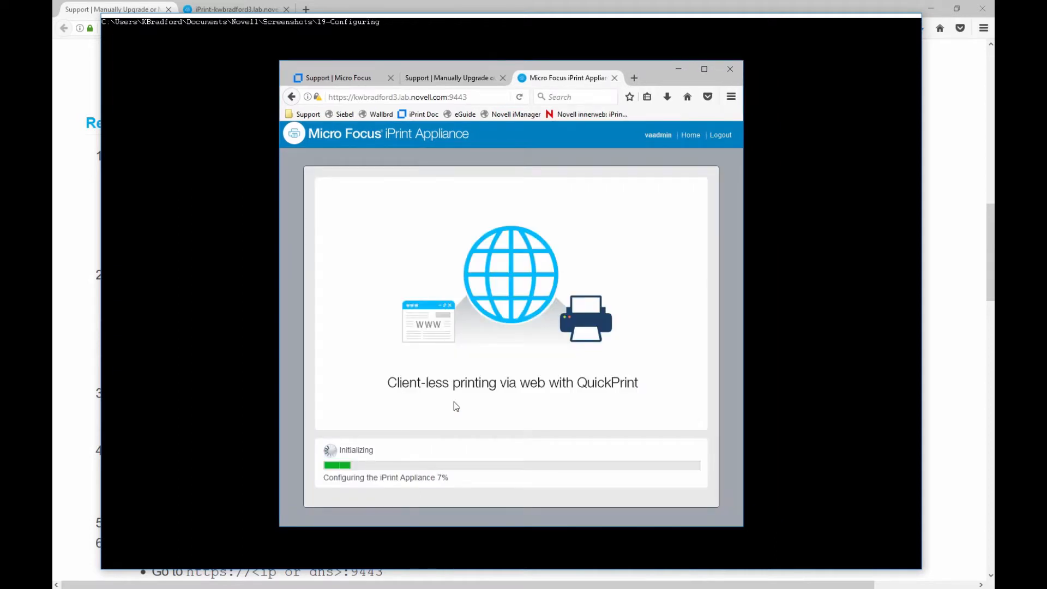
click(454, 402)
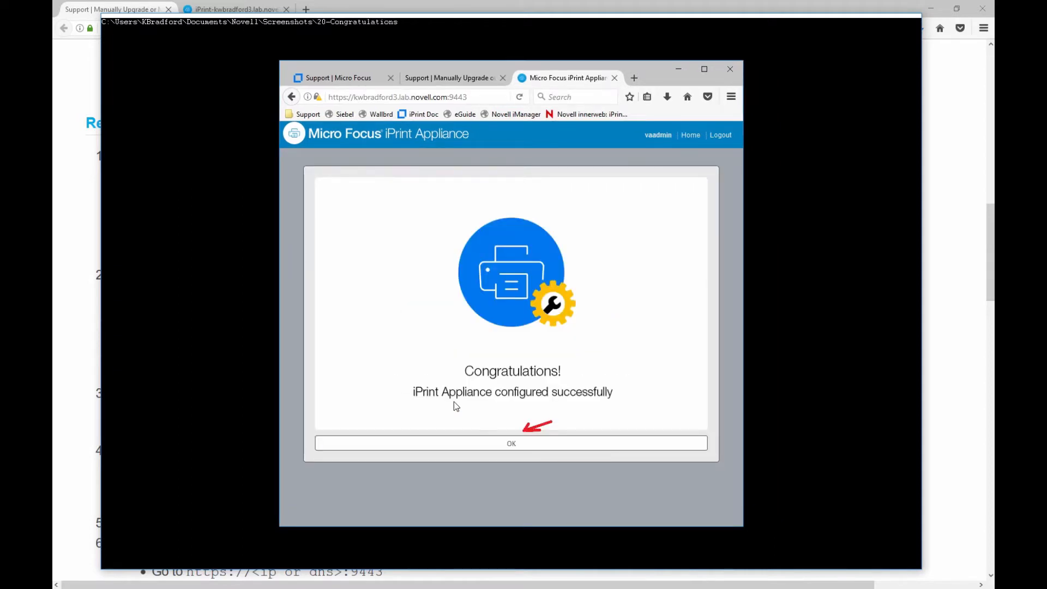
click(454, 402)
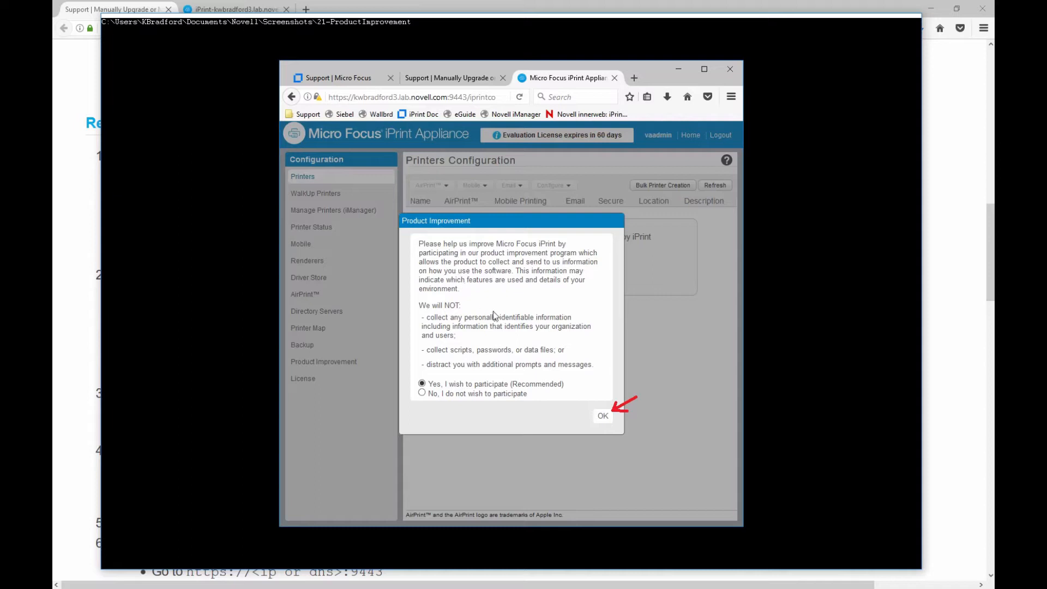
click(479, 298)
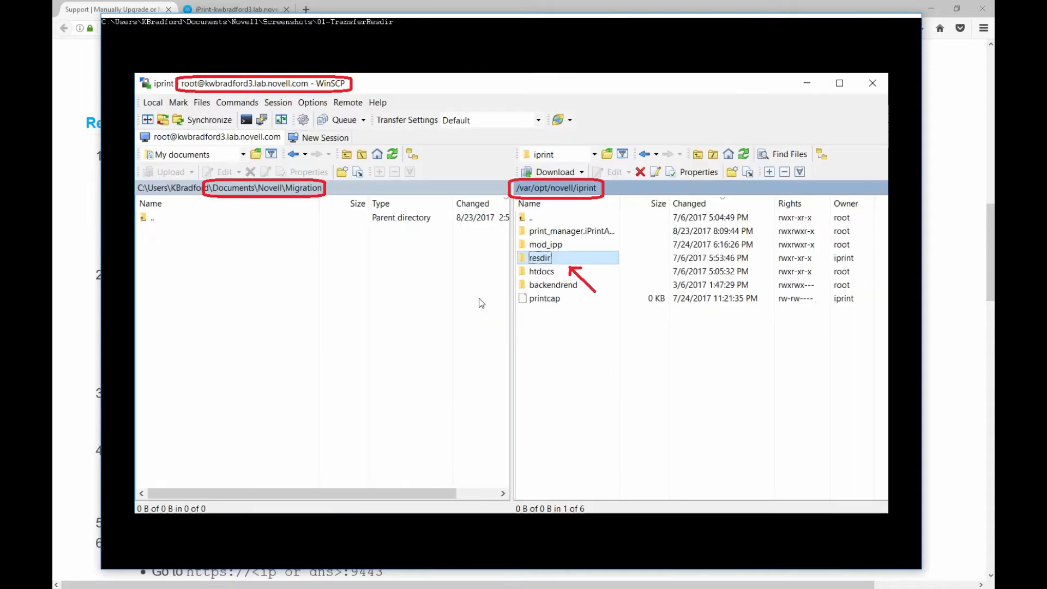
Close the slideshow, skim article steps 2–8, and switch to the iPrint appliance tab.
key(Escape)
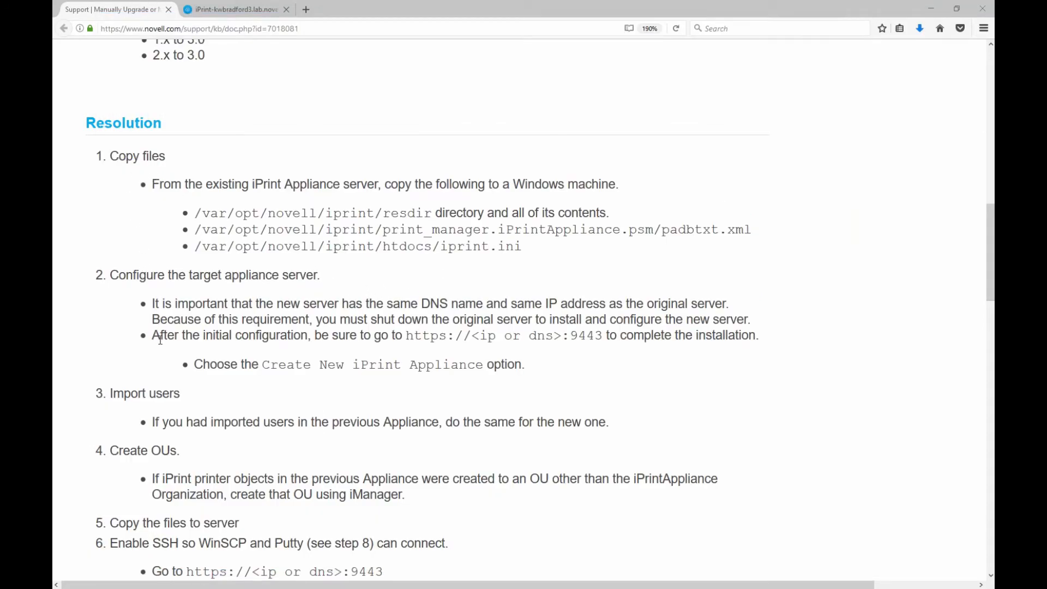
scroll(163, 387, down, 4)
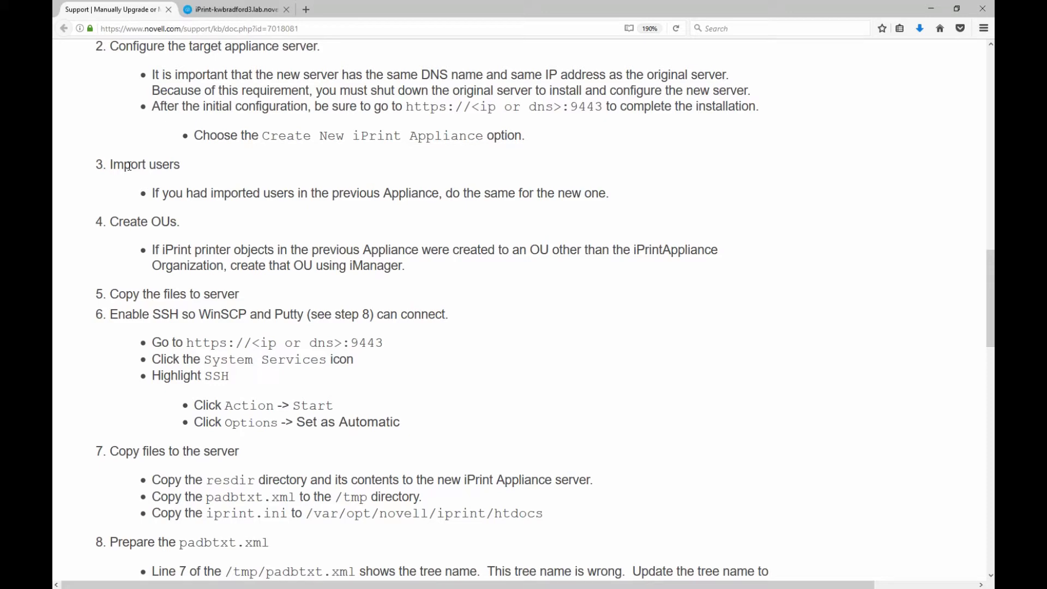
click(237, 11)
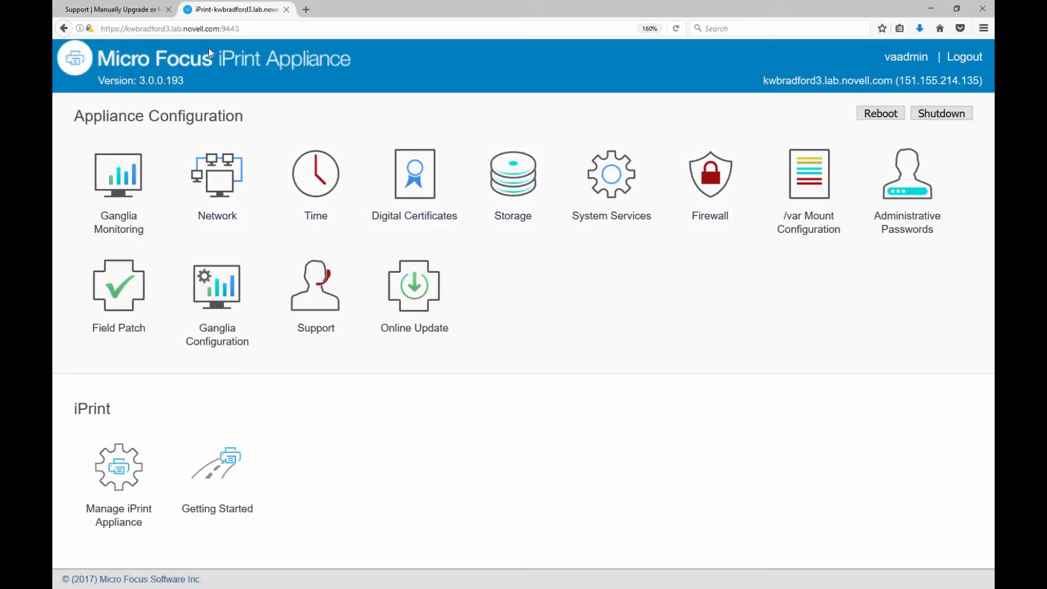
Go to Manage iPrint Appliance and open Directory Servers under Configuration.
click(157, 29)
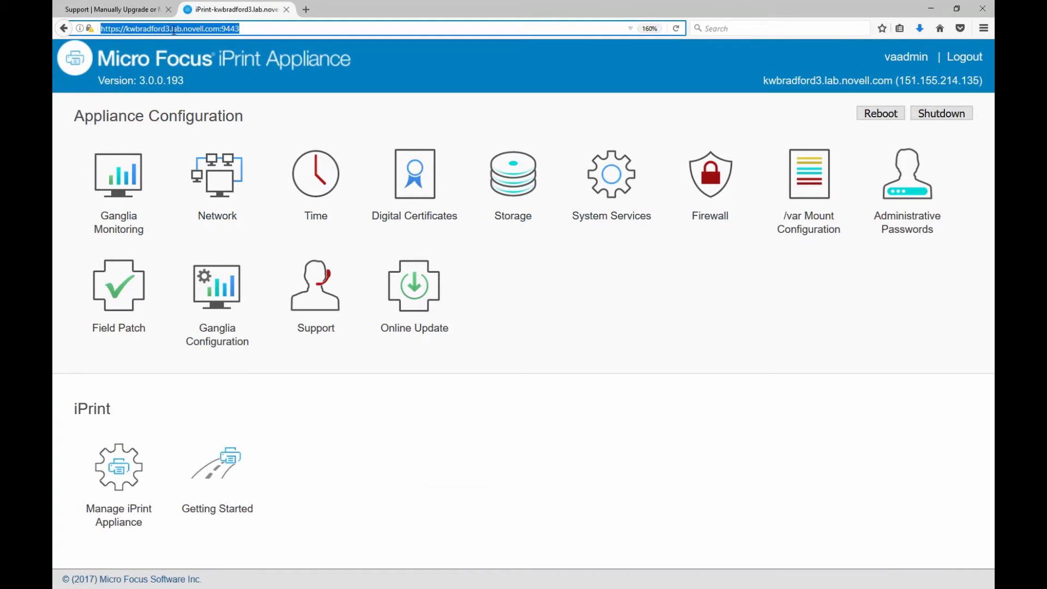
click(130, 486)
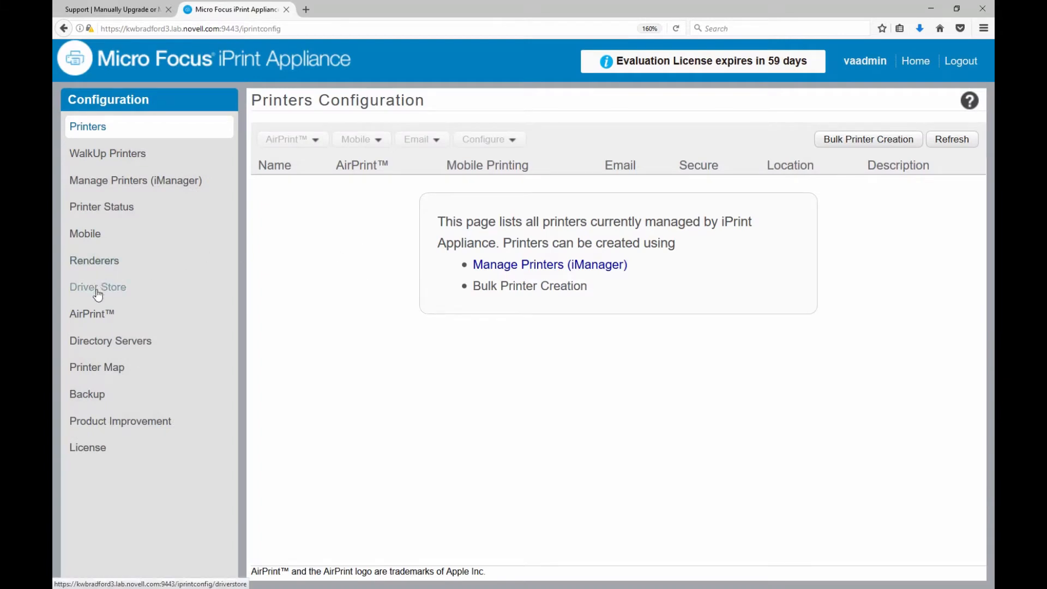
click(94, 345)
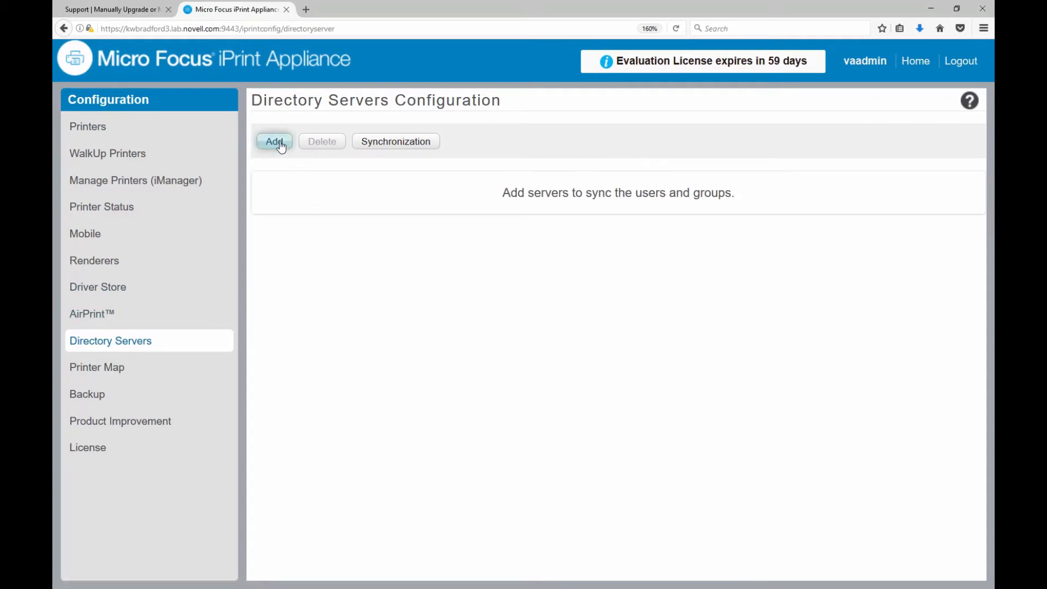
Open a New Directory Server form and inspect its server, alias, proxy DN and directory type fields.
click(279, 145)
click(365, 155)
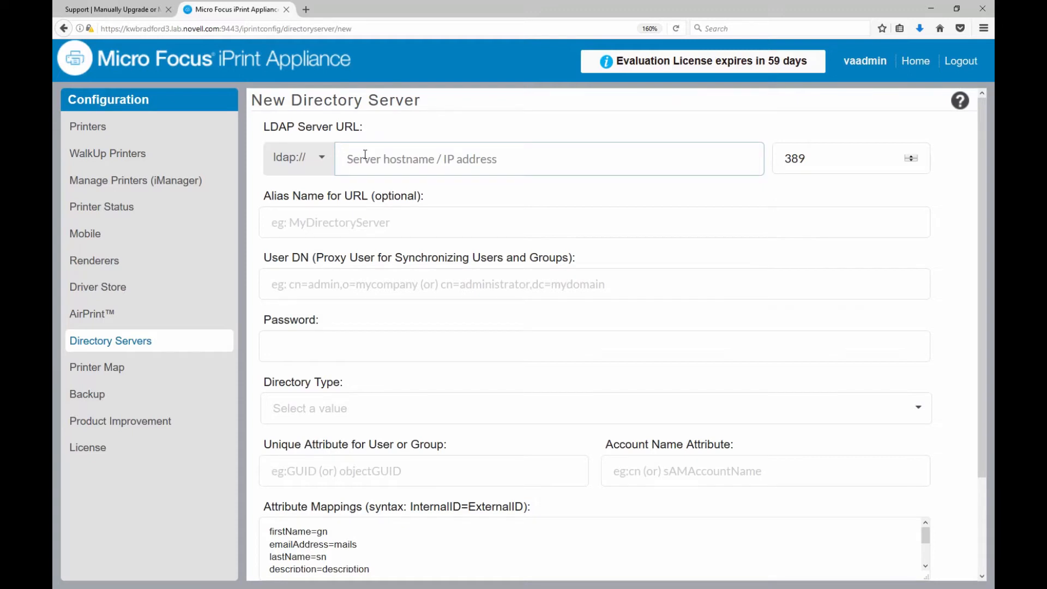
click(327, 219)
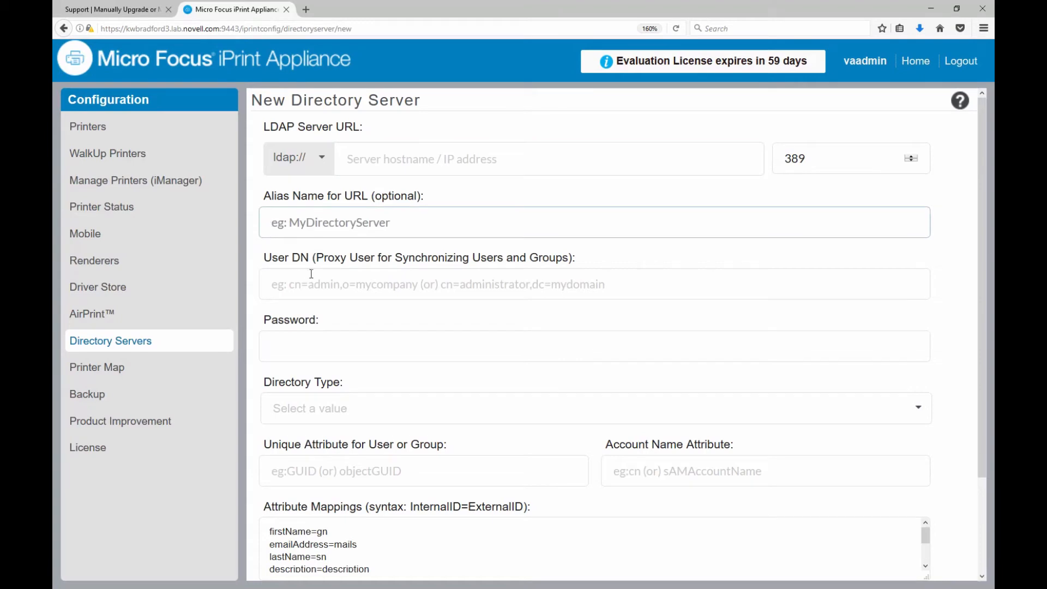
click(301, 287)
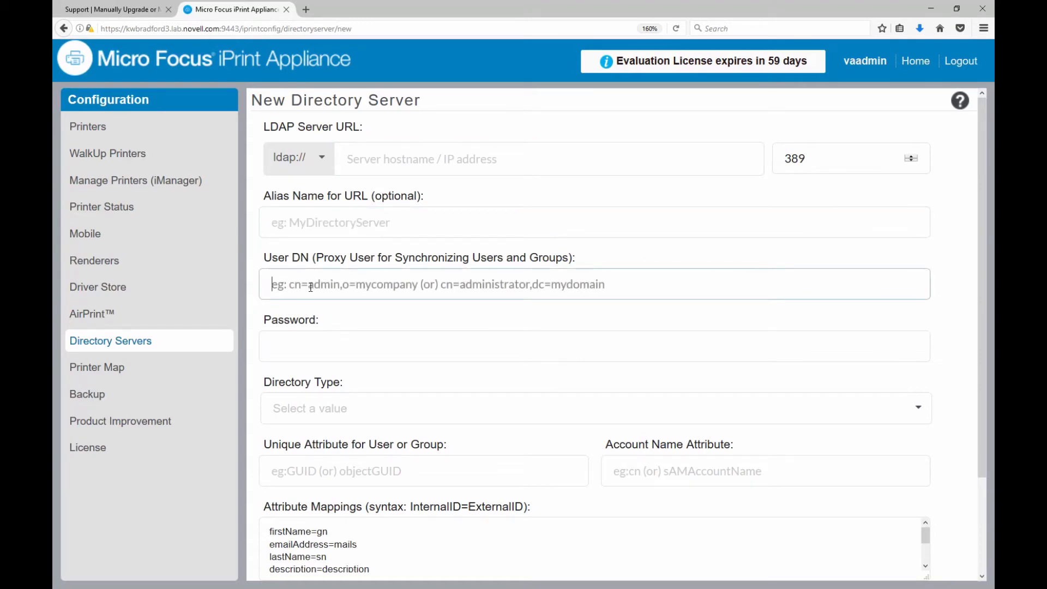
click(317, 346)
click(318, 411)
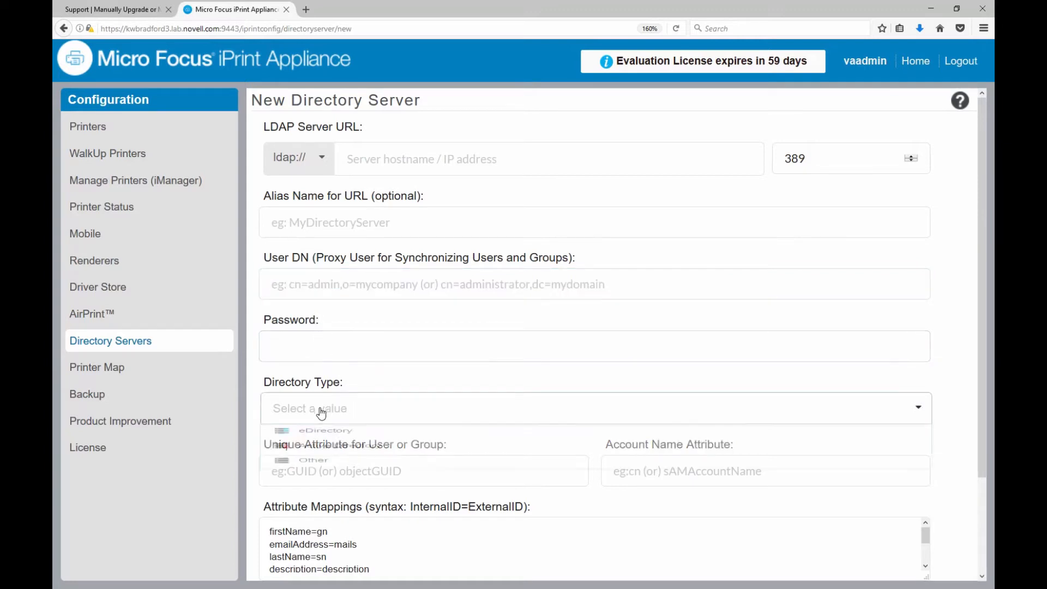
click(381, 376)
Look over the Unique Attribute for User or Group field, leaving the form blank, and go Home.
click(320, 472)
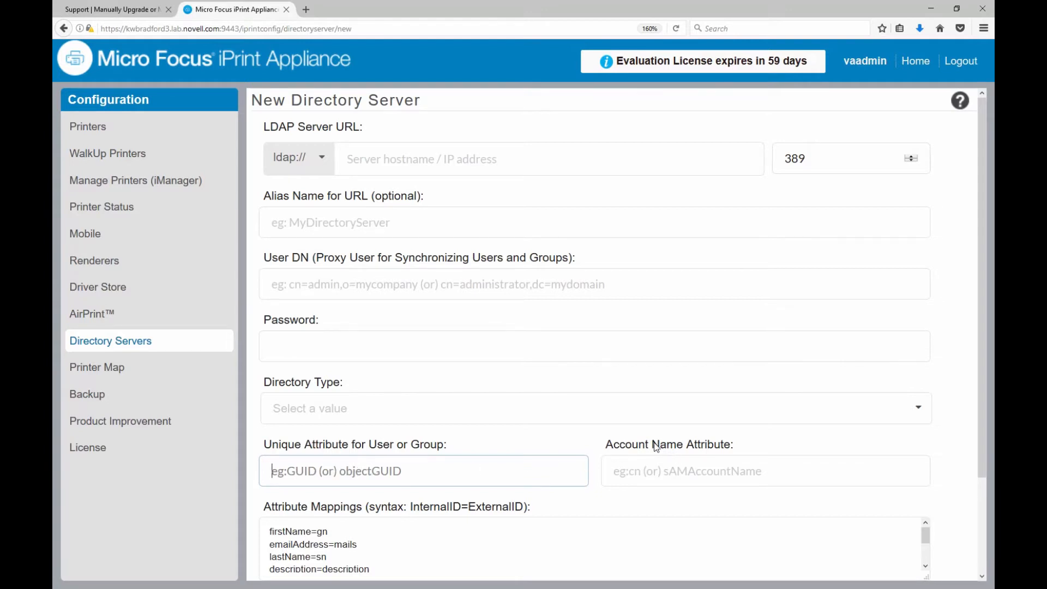
drag(626, 445, 633, 444)
click(674, 448)
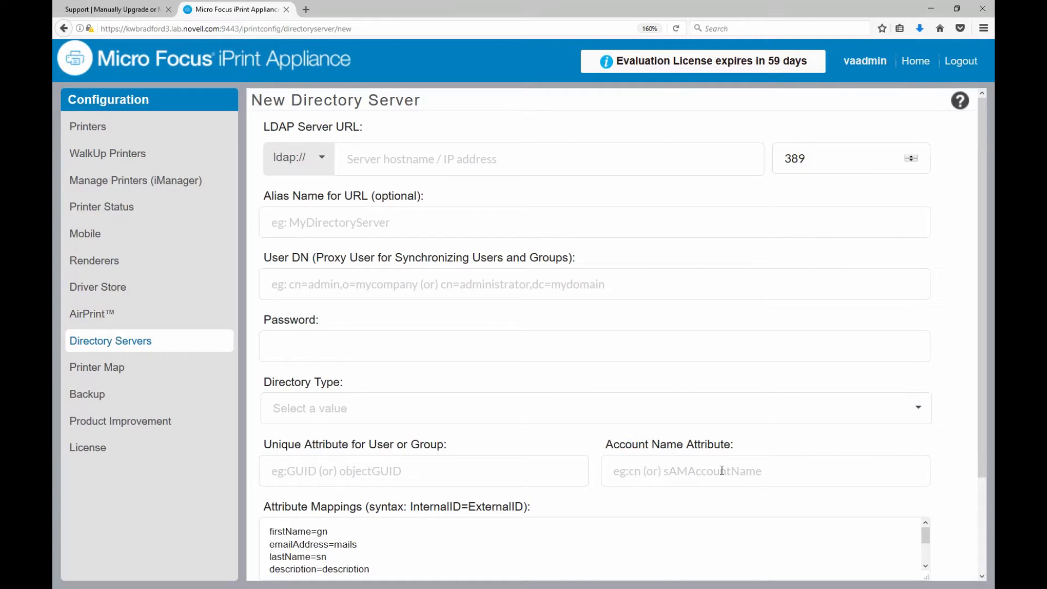
scroll(608, 426, down, 3)
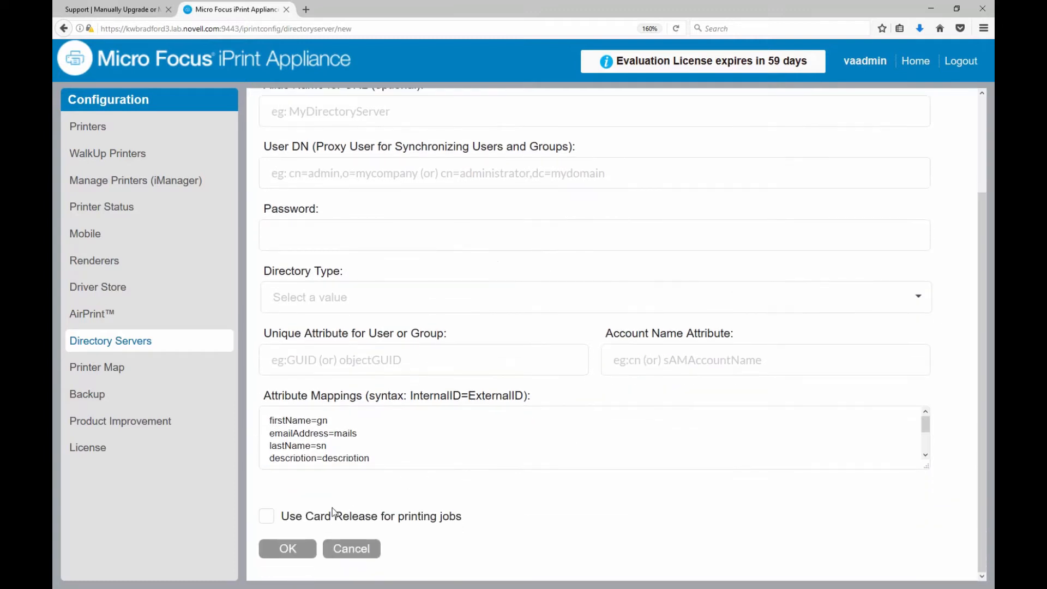
scroll(484, 311, up, 3)
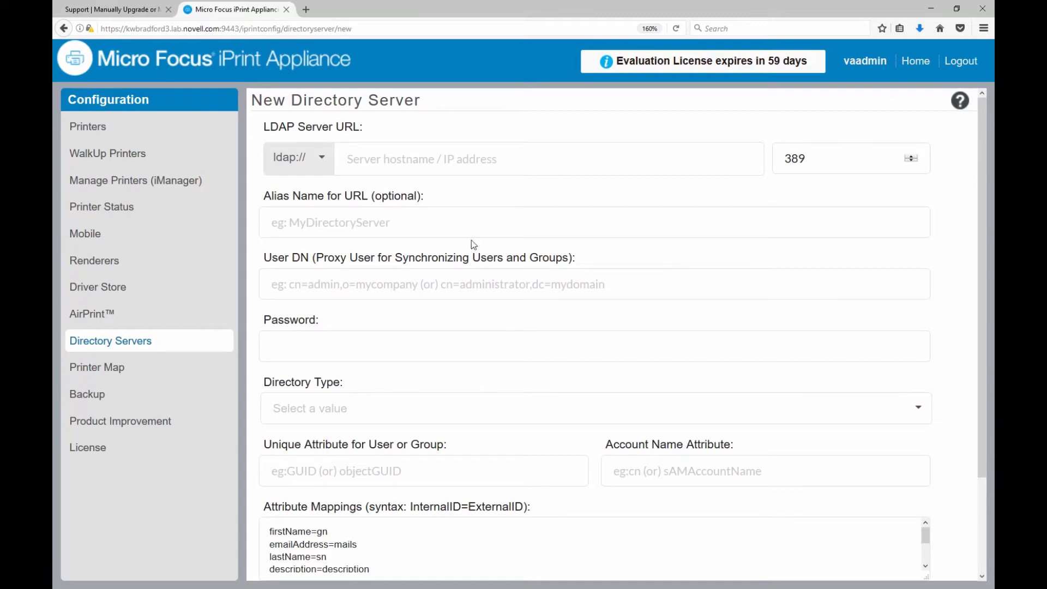
click(910, 62)
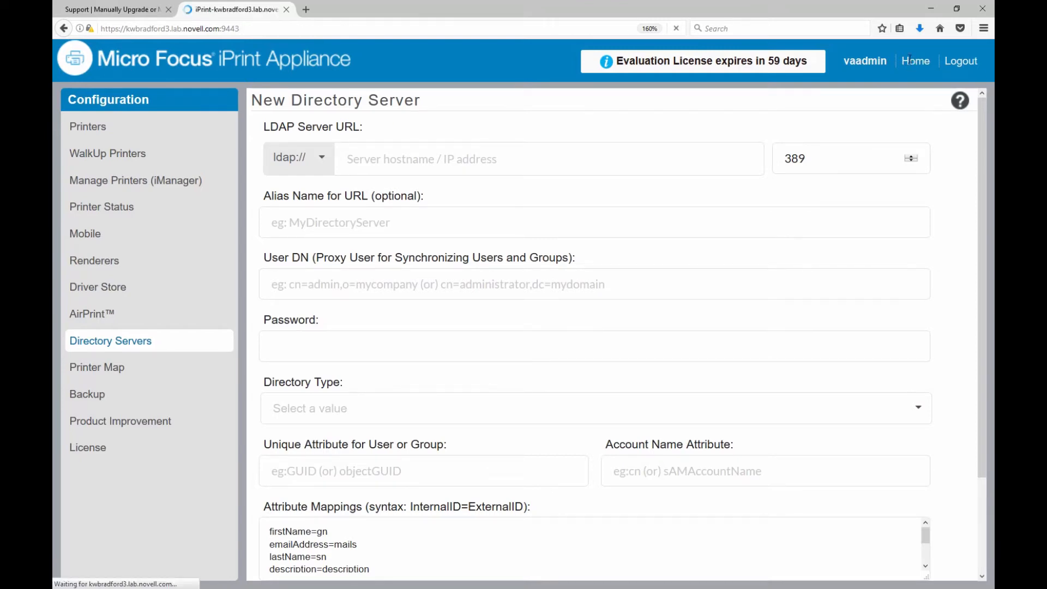
Highlight step 4 'Create OUs' in the KB article and maximize padbtxt.xml in Notepad++.
click(140, 11)
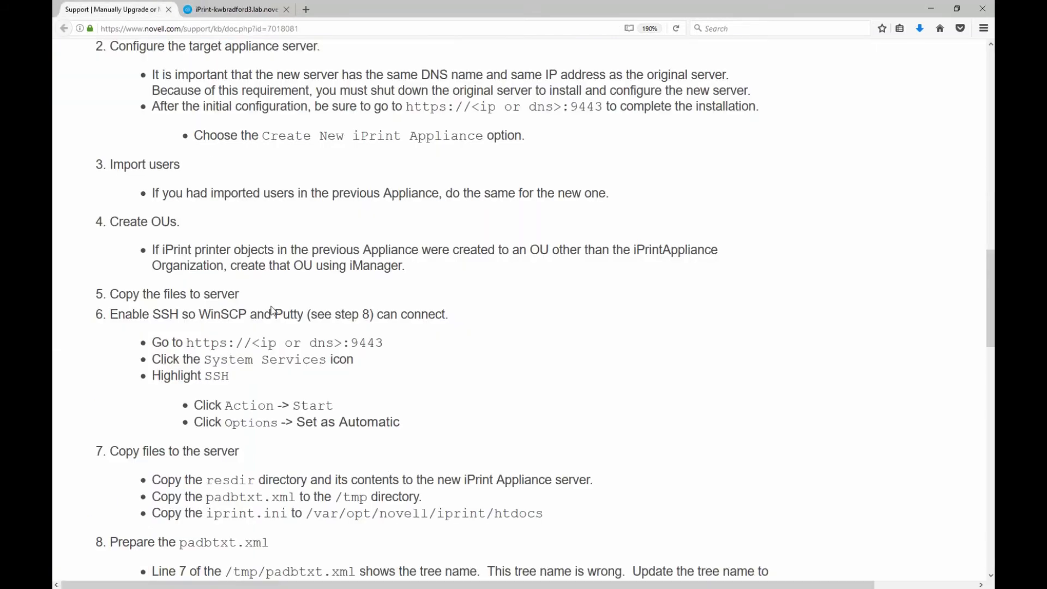
drag(119, 221, 173, 222)
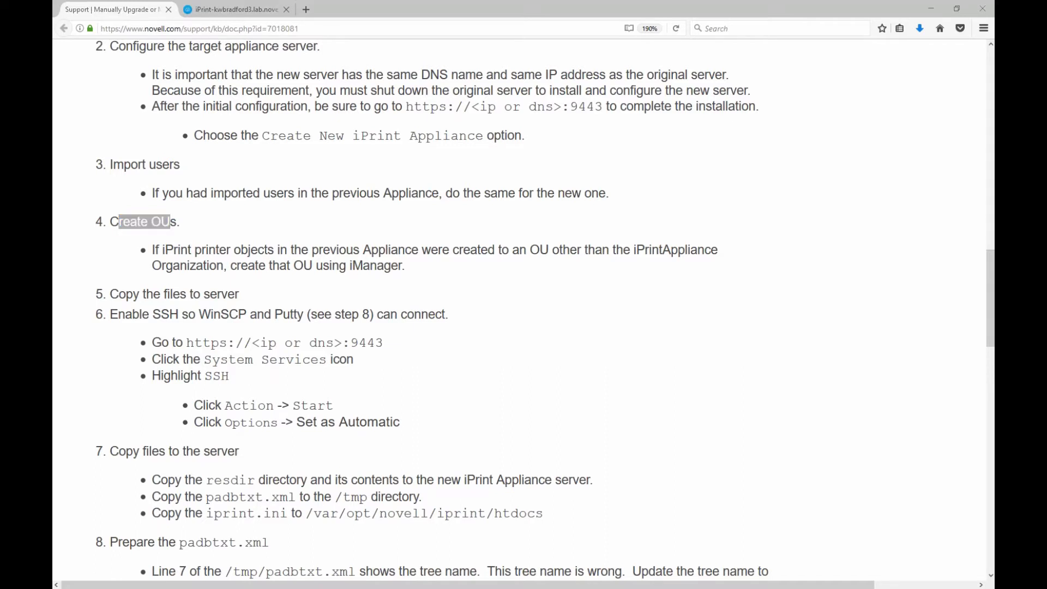
drag(53, 1, 232, 65)
double_click(232, 64)
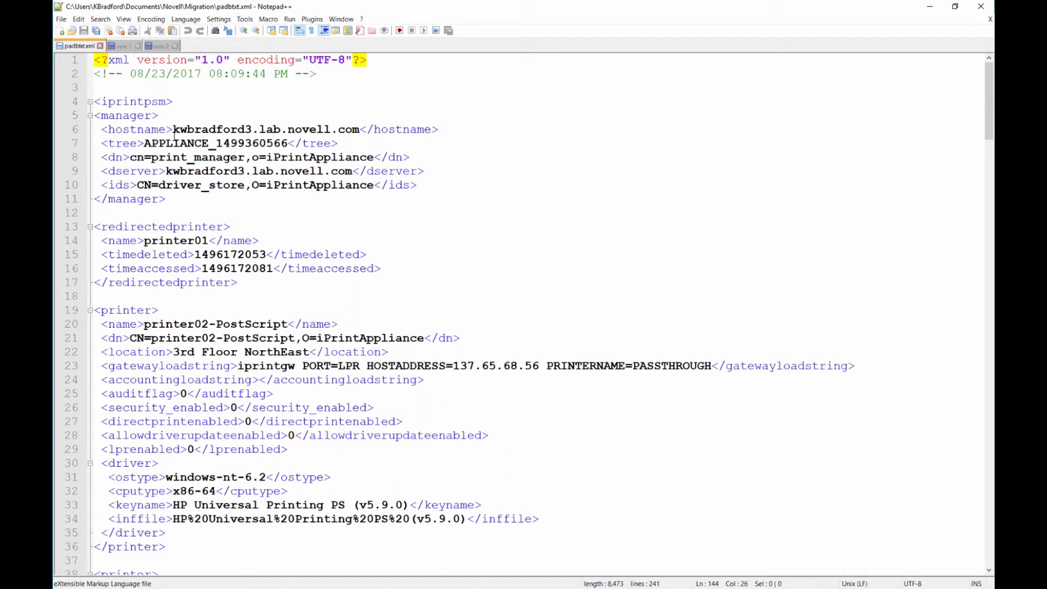
drag(173, 131, 360, 132)
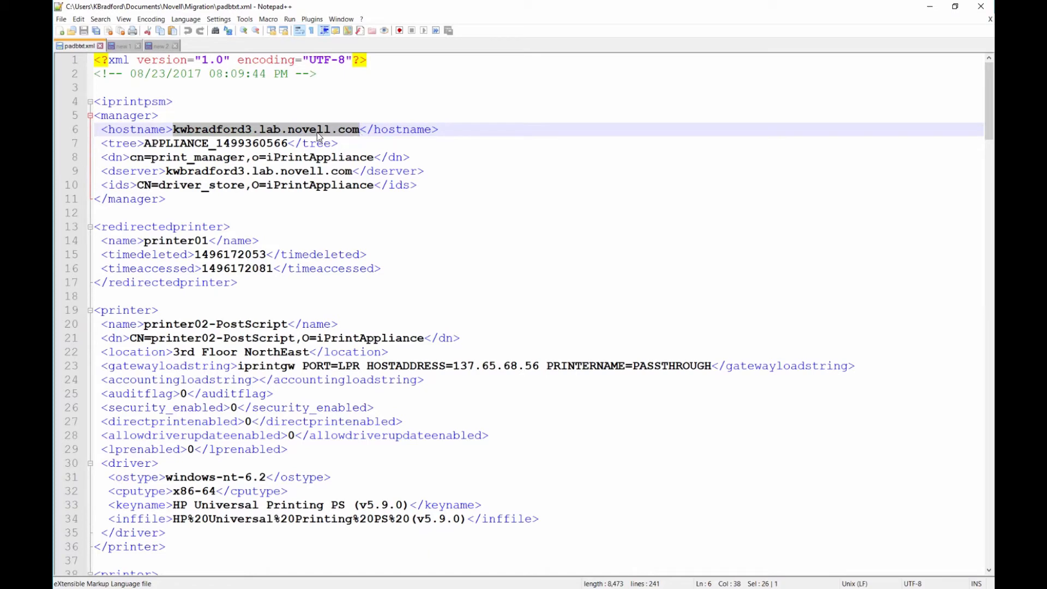
drag(144, 143, 289, 143)
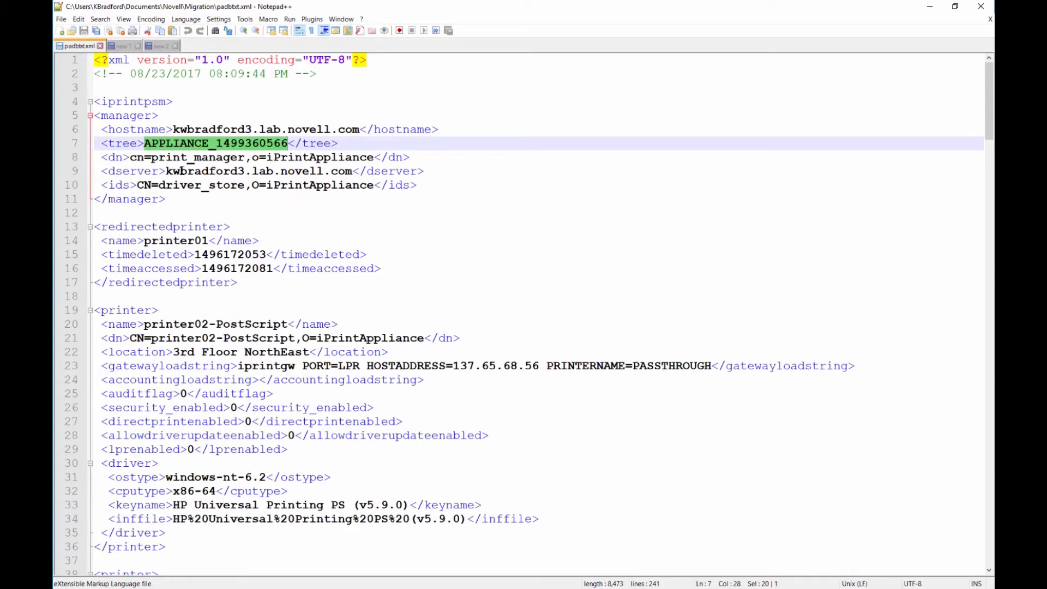
drag(166, 171, 356, 174)
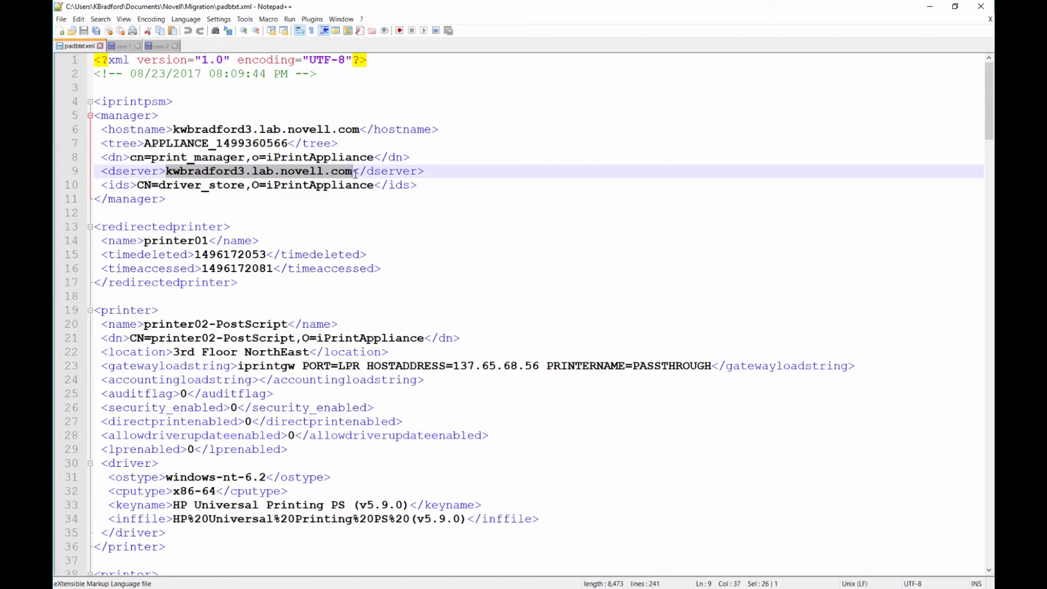
drag(173, 129, 326, 132)
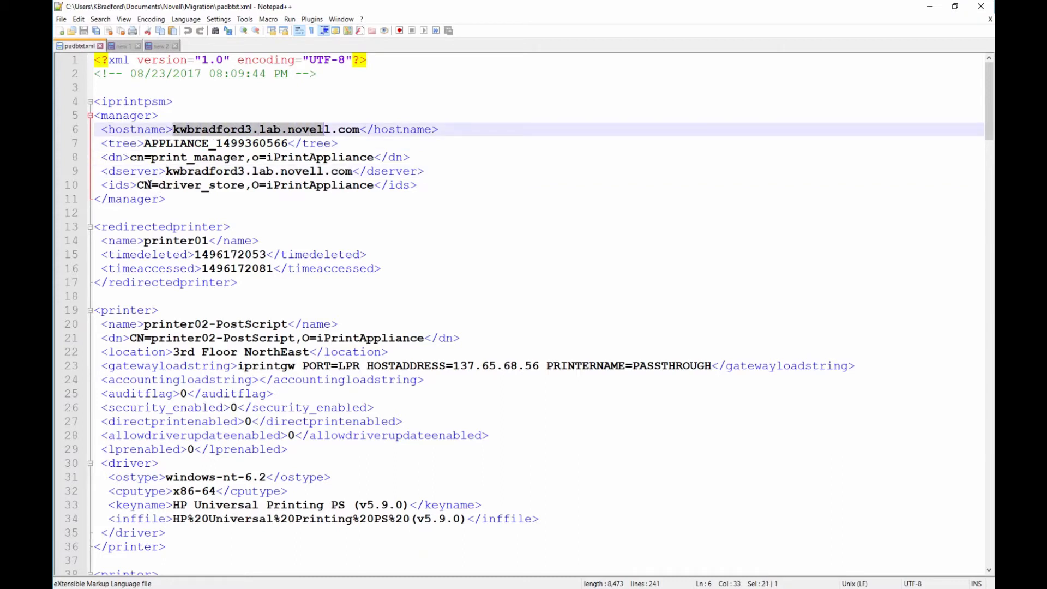
drag(149, 185, 216, 186)
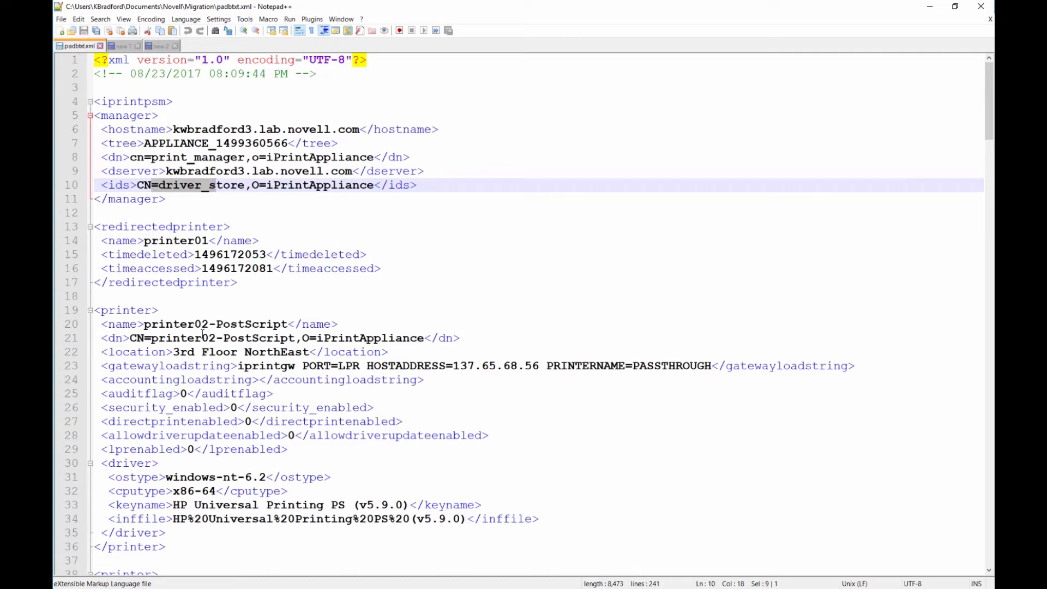
Review the O=iPrintAppliance entries on lines 21, 40 and 72, then minimize Notepad++.
drag(303, 338, 424, 339)
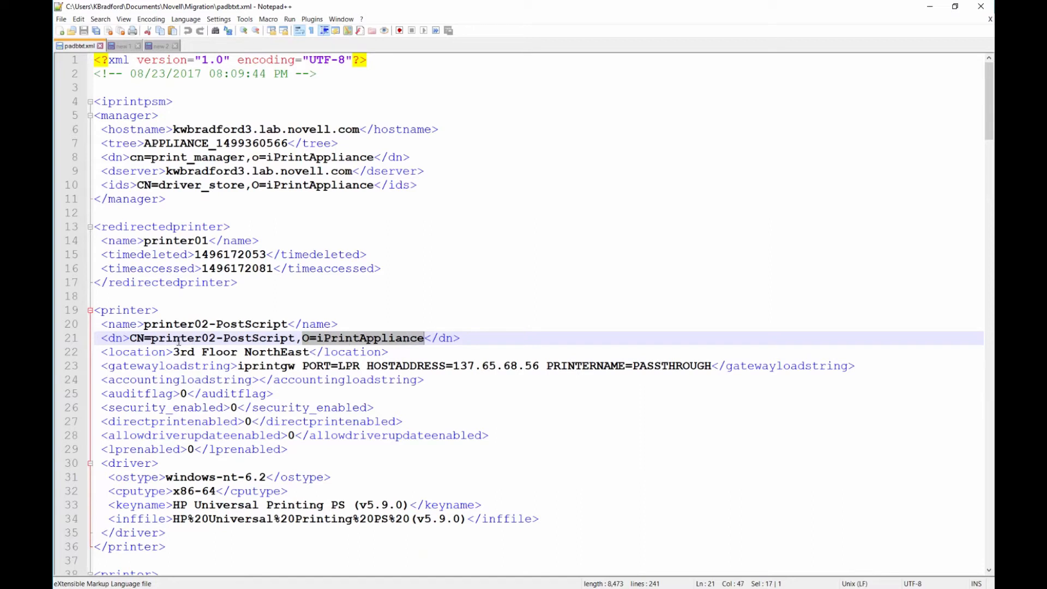
drag(152, 338, 426, 339)
scroll(309, 337, down, 6)
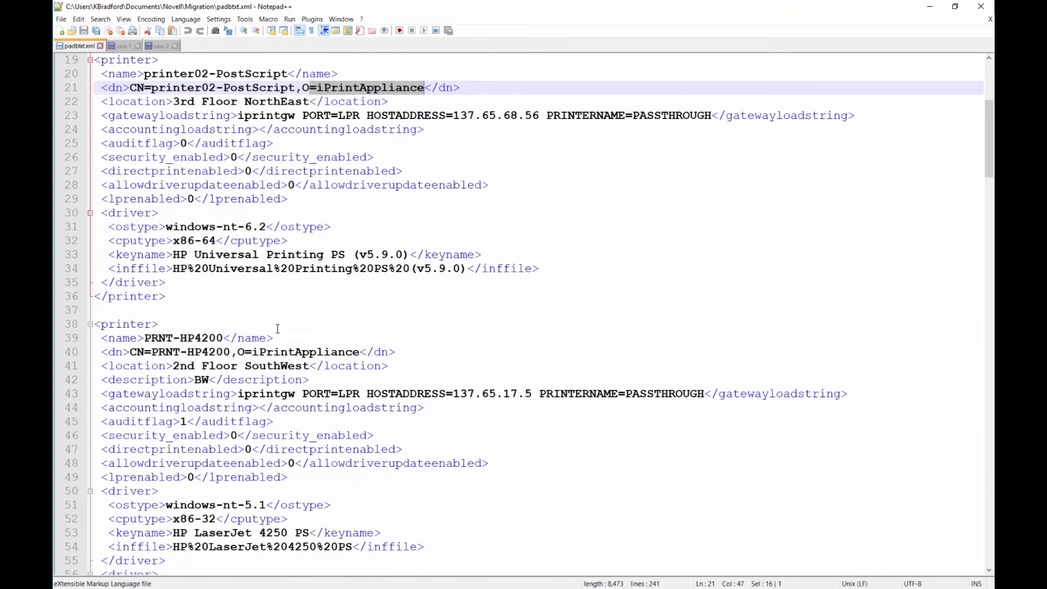
drag(245, 353, 360, 357)
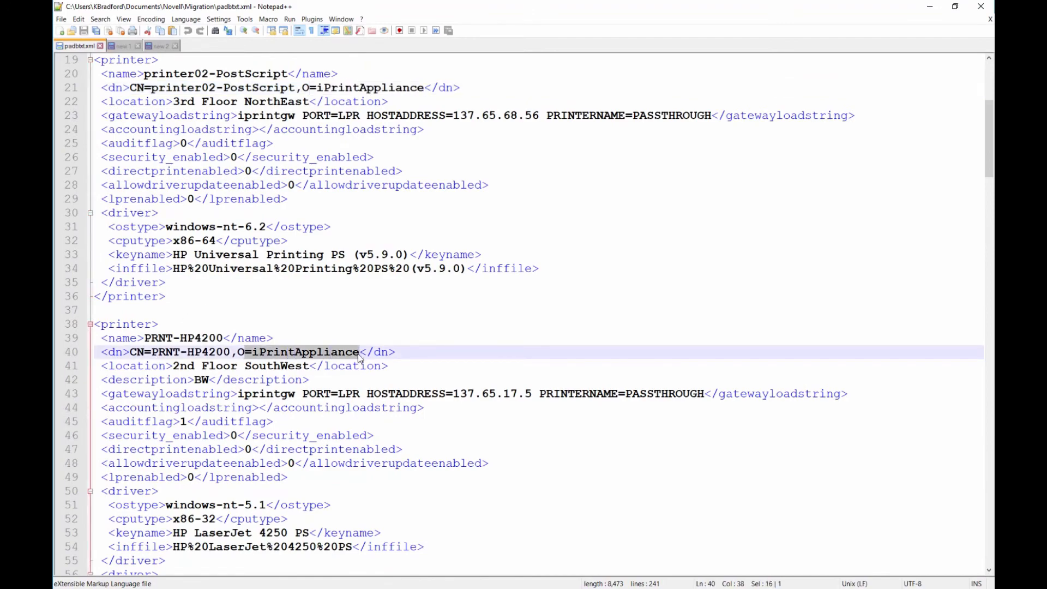
scroll(360, 357, down, 11)
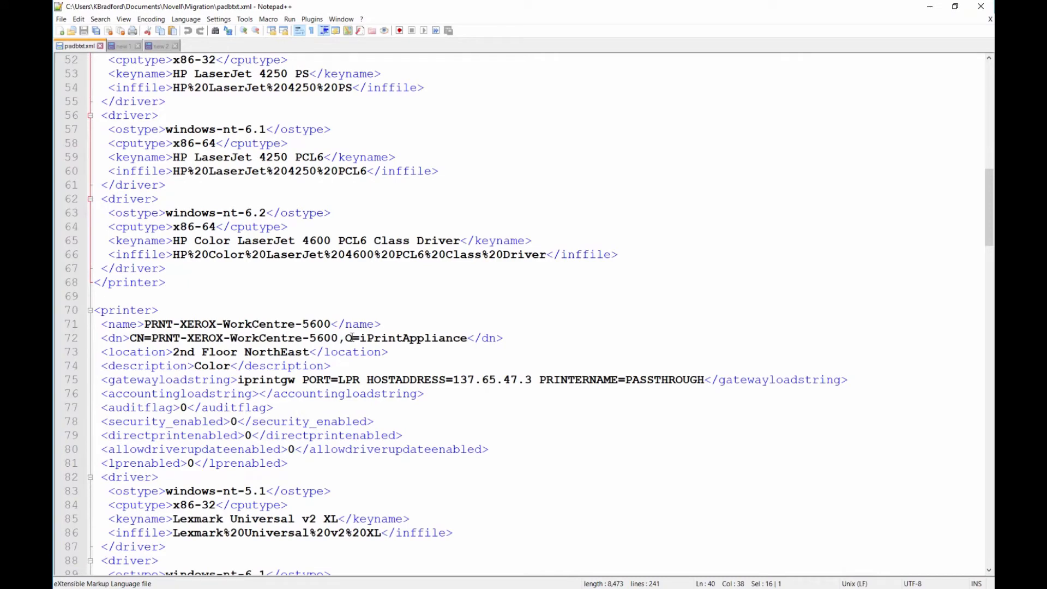
drag(345, 339, 470, 339)
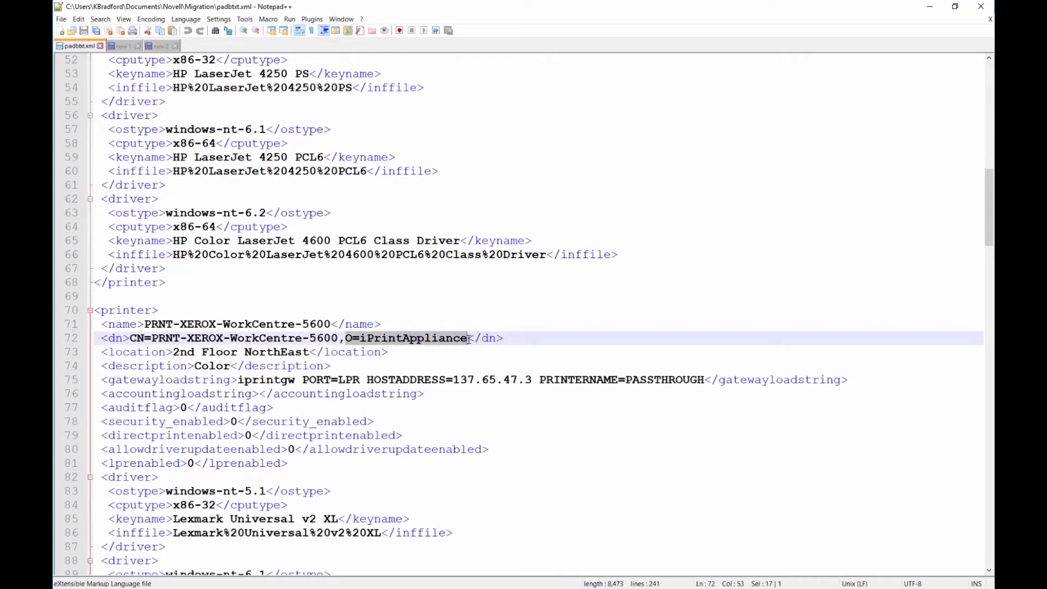
scroll(468, 339, down, 3)
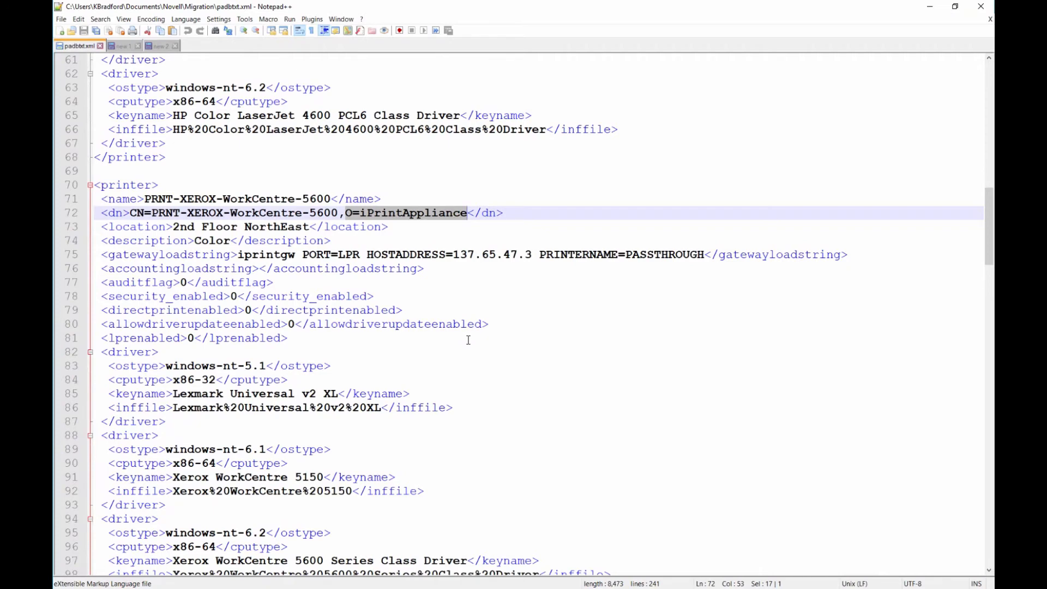
scroll(468, 340, up, 3)
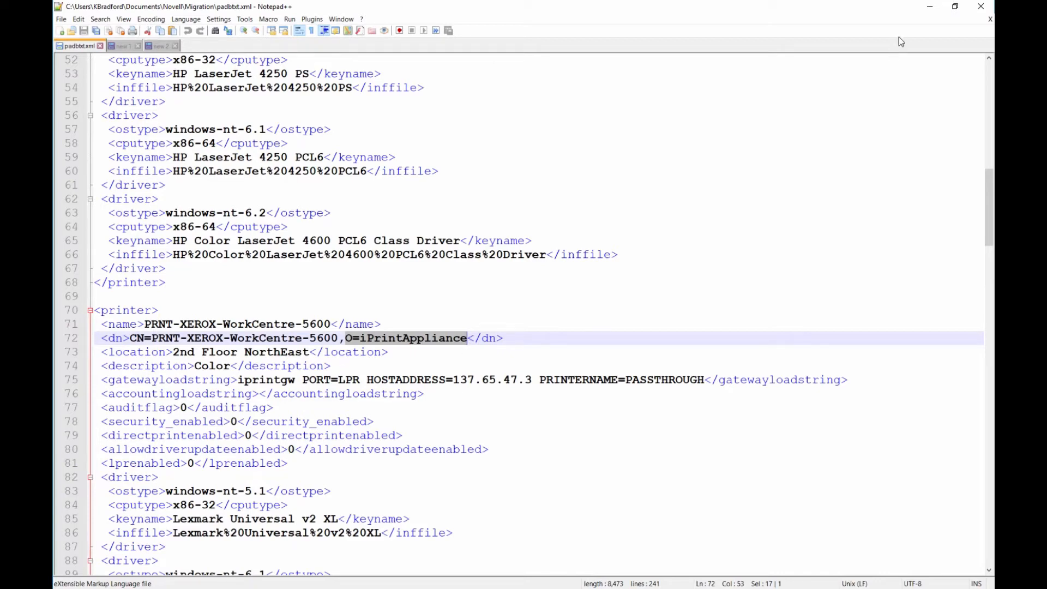
click(931, 9)
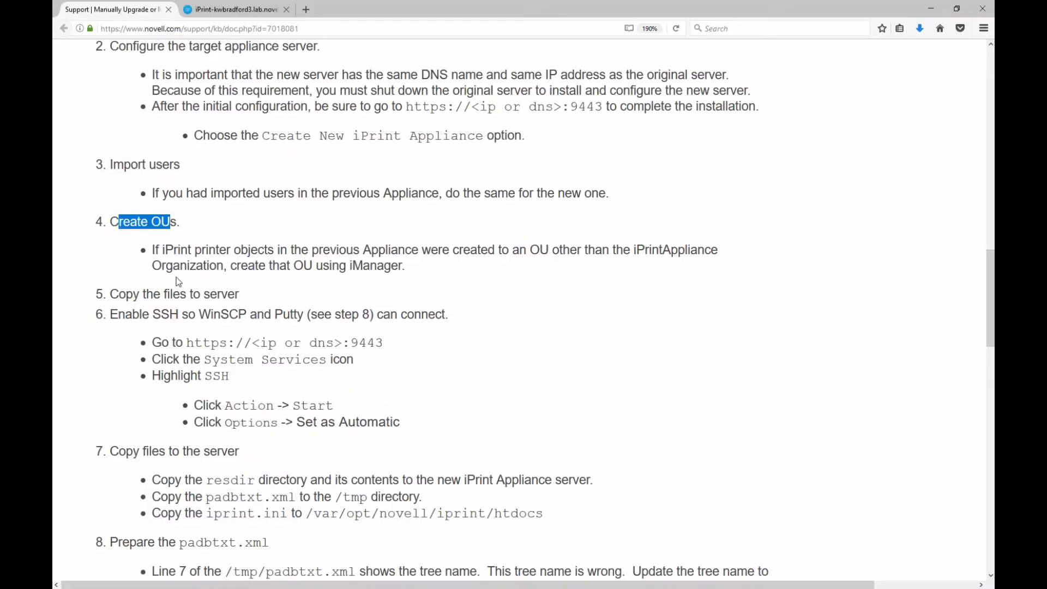
drag(118, 295, 130, 295)
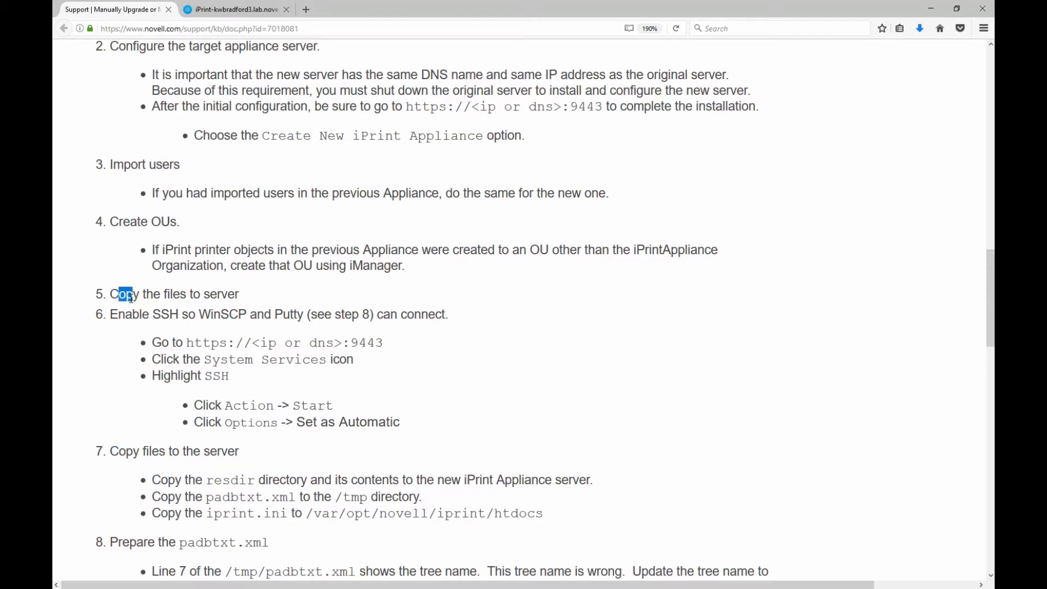
click(676, 28)
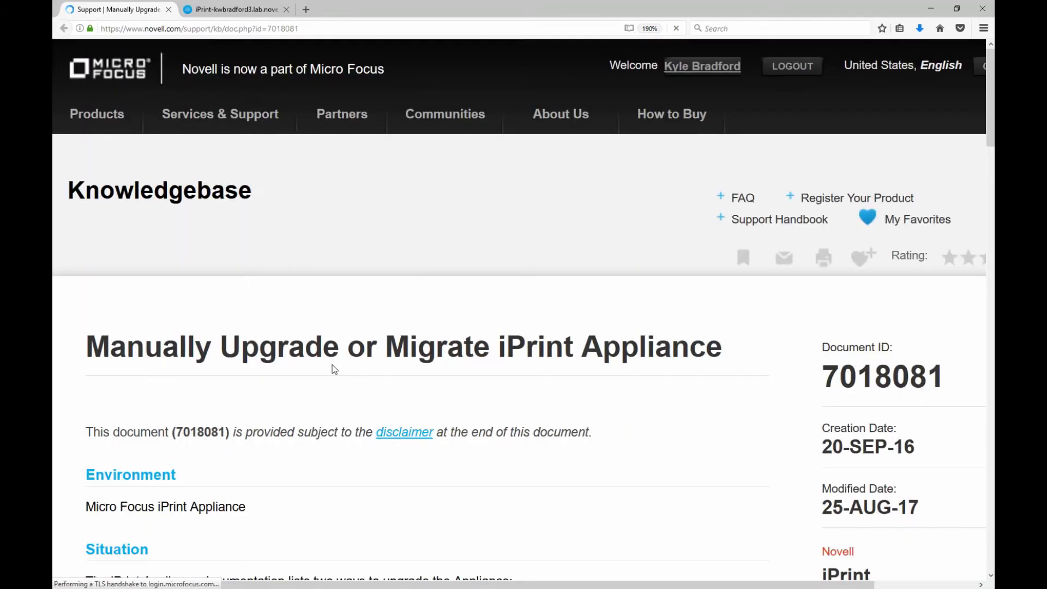
scroll(349, 327, down, 10)
scroll(333, 364, down, 3)
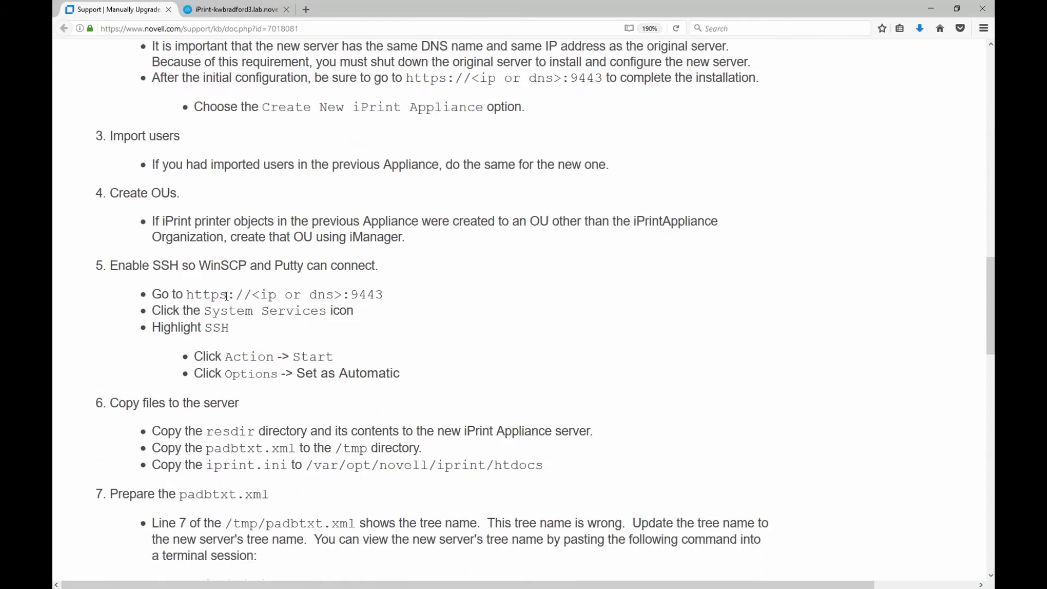
drag(118, 270, 282, 270)
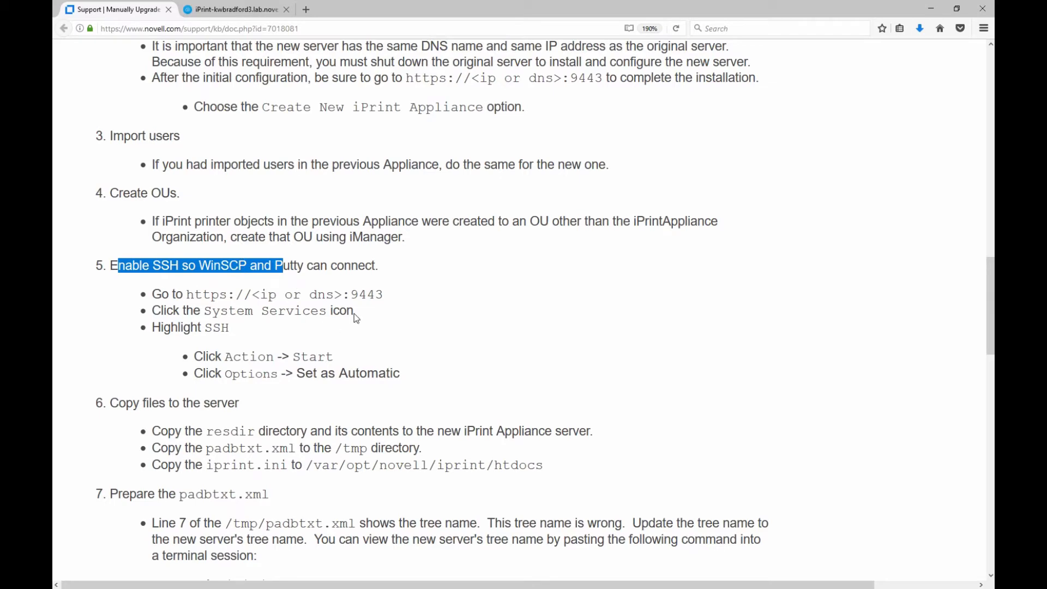
click(221, 12)
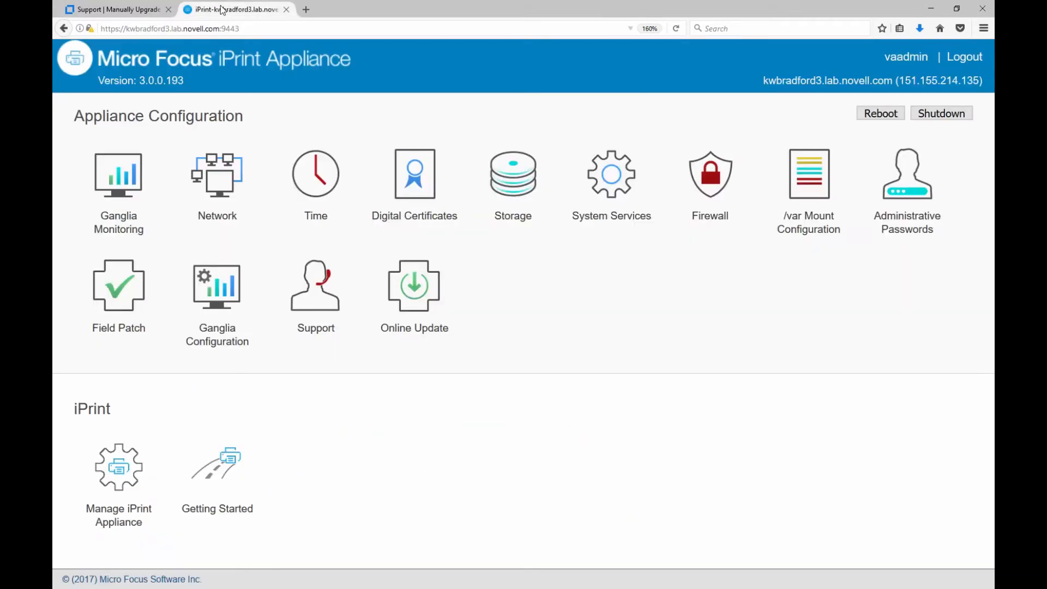
Start the SSH service from the appliance's System Services page.
click(613, 198)
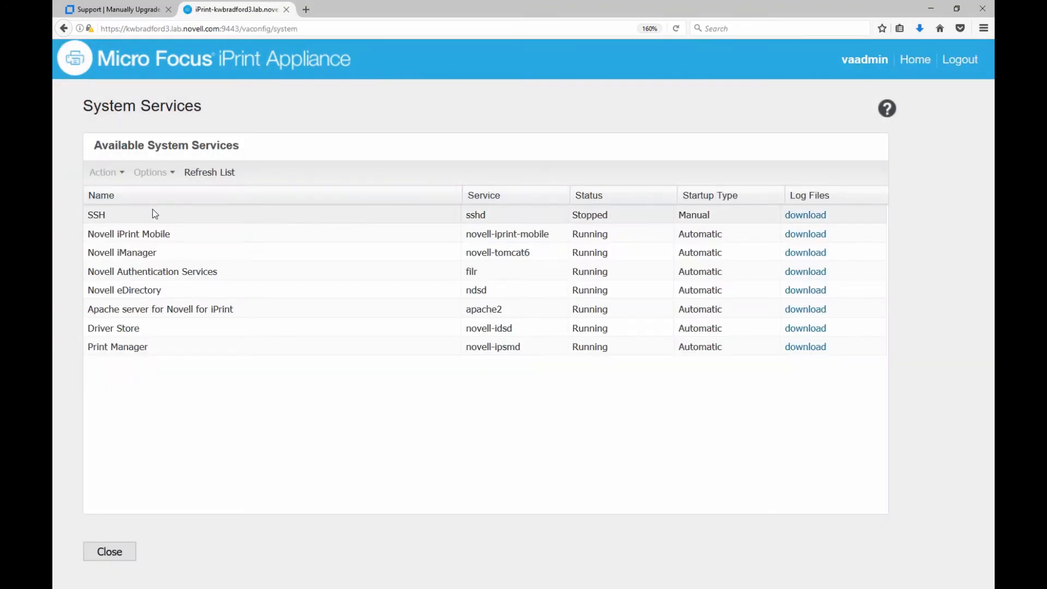
click(102, 217)
click(104, 172)
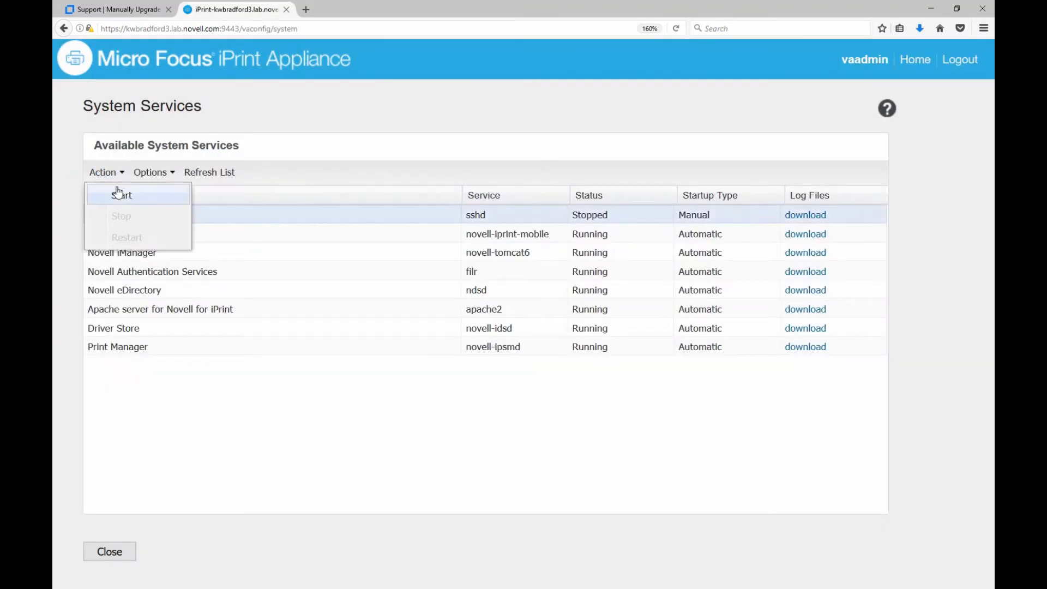
click(118, 195)
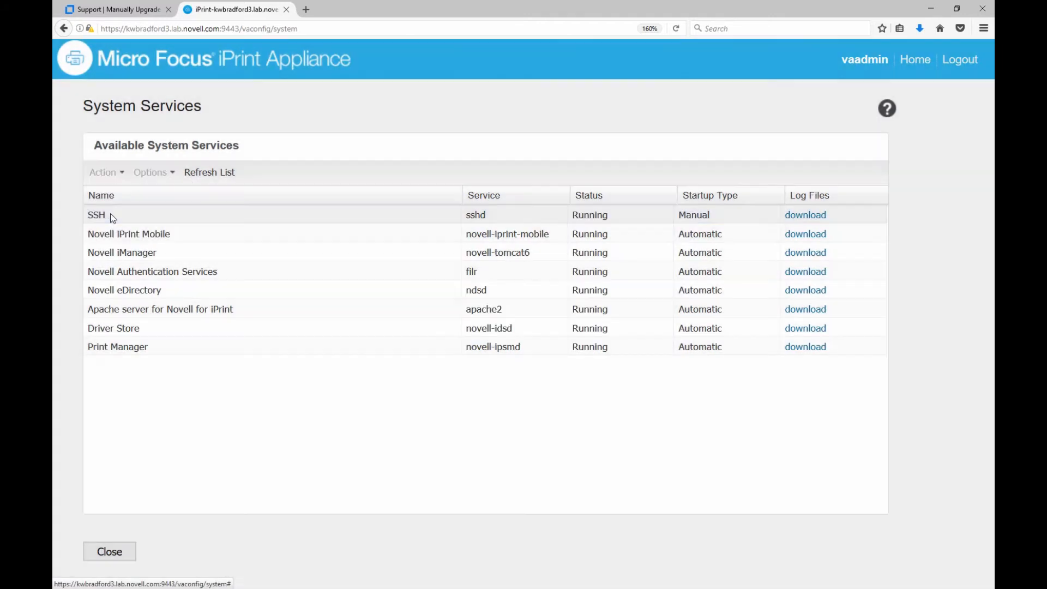
Set the SSH service's startup type to Automatic and return to the appliance home page.
click(111, 216)
click(152, 173)
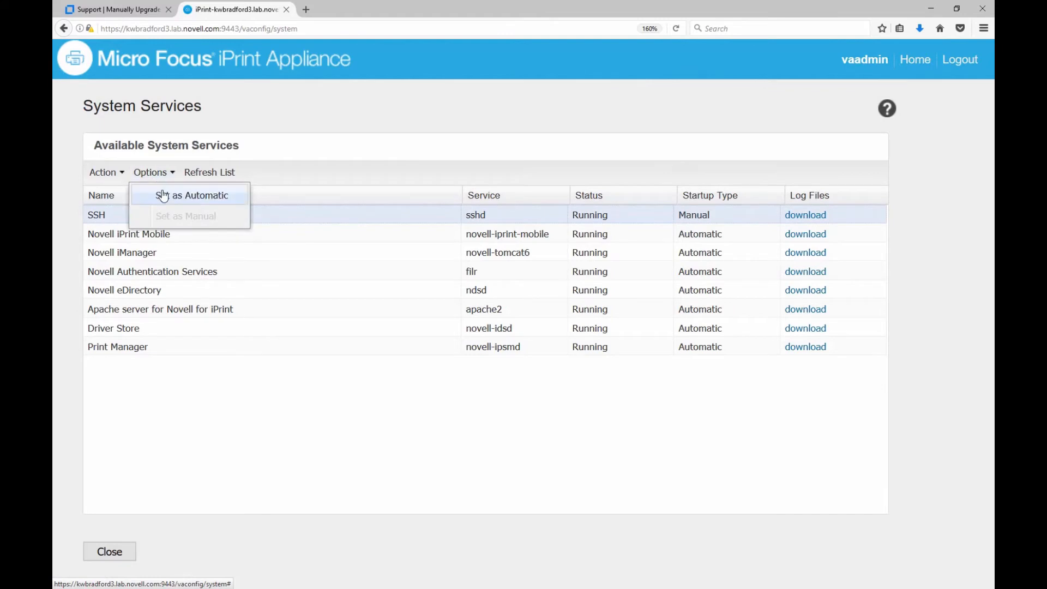
click(164, 195)
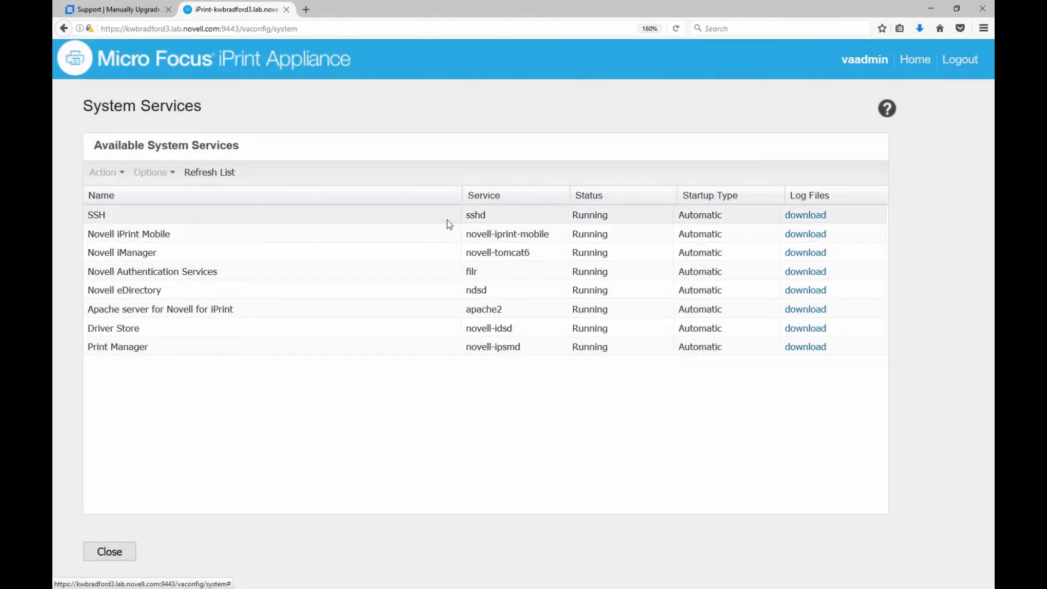
click(917, 61)
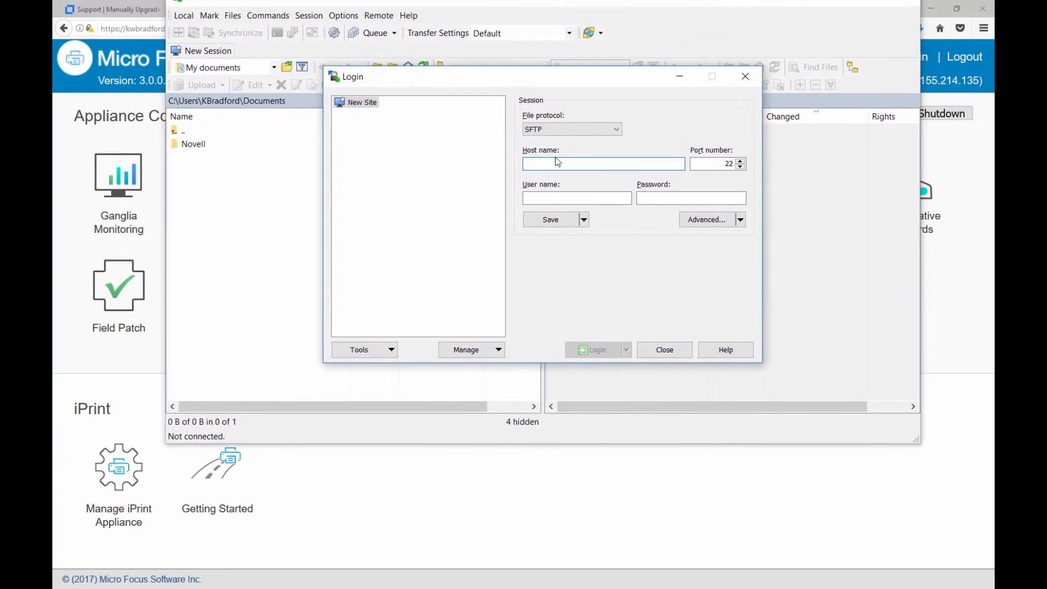
Connect WinSCP over SCP to kwbradford3.lab.novell.com as root with the account password.
click(597, 131)
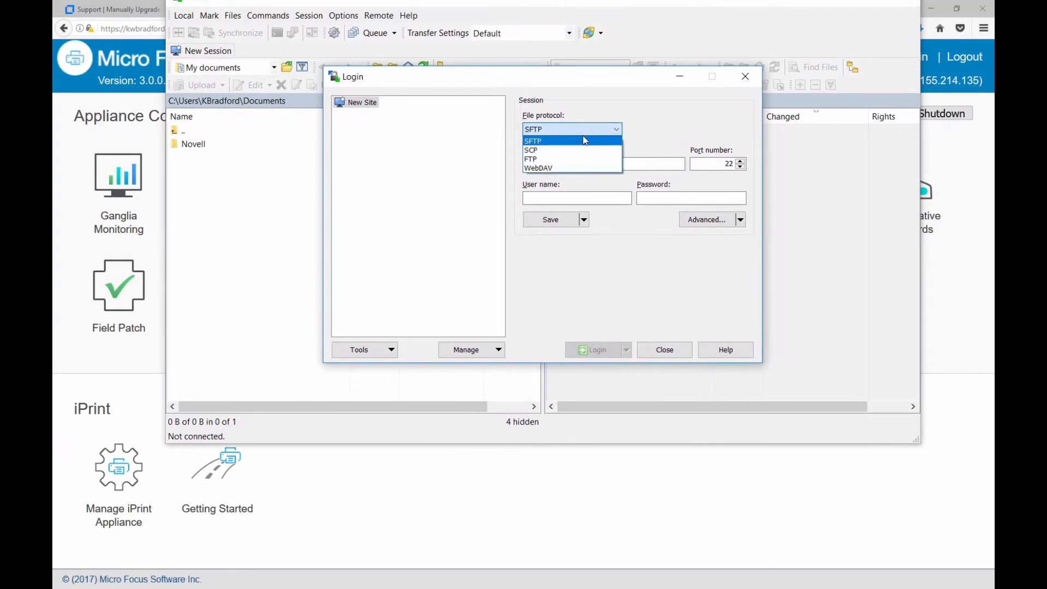
click(535, 149)
click(543, 161)
text(kwbr)
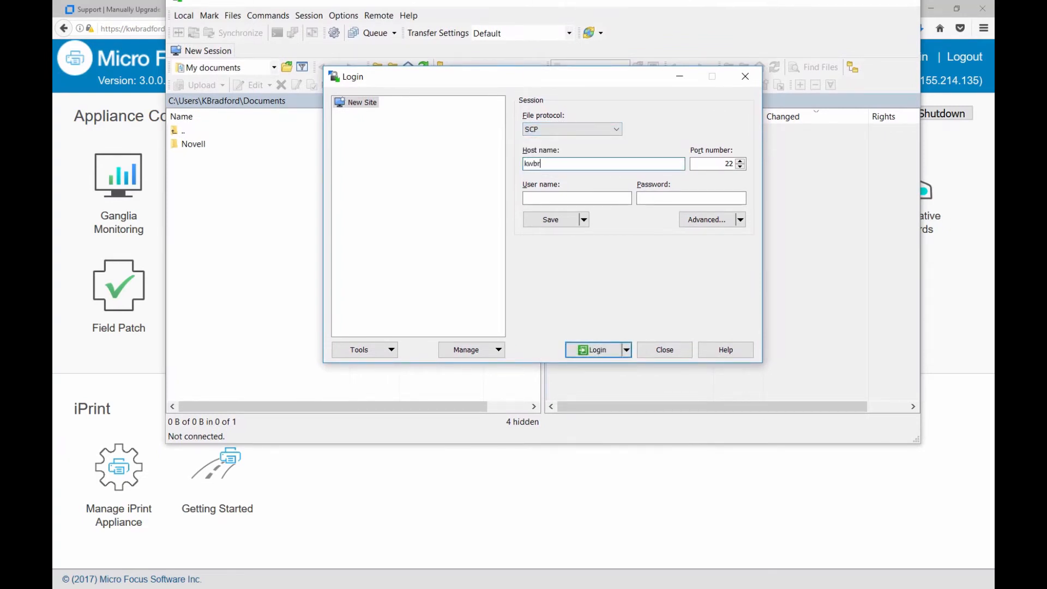
text(adford3.lab.novell.com)
key(Tab)
key(Tab)
text(ro)
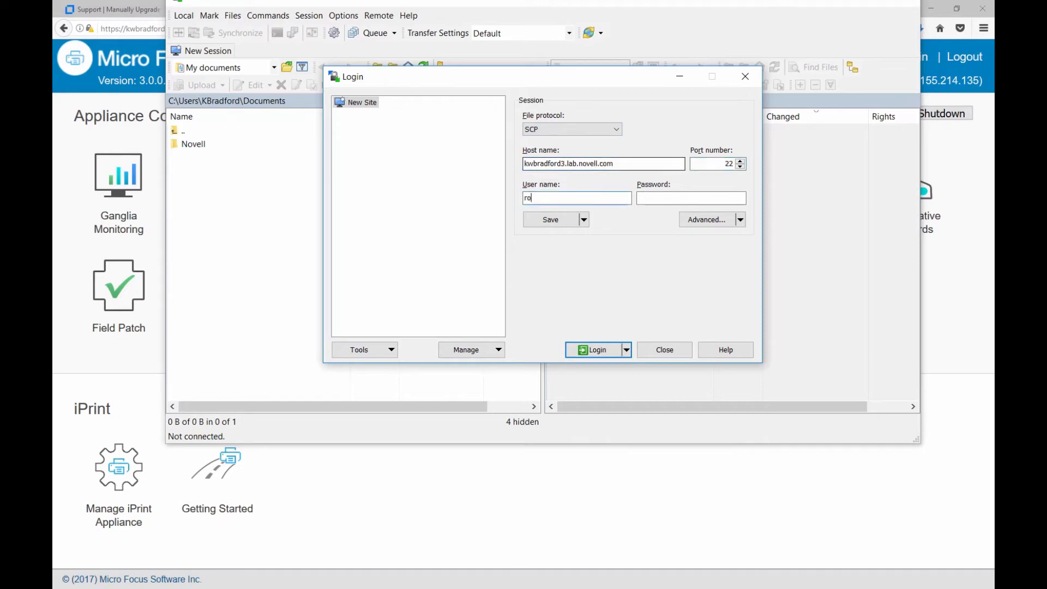
text(otnovell)
key(Return)
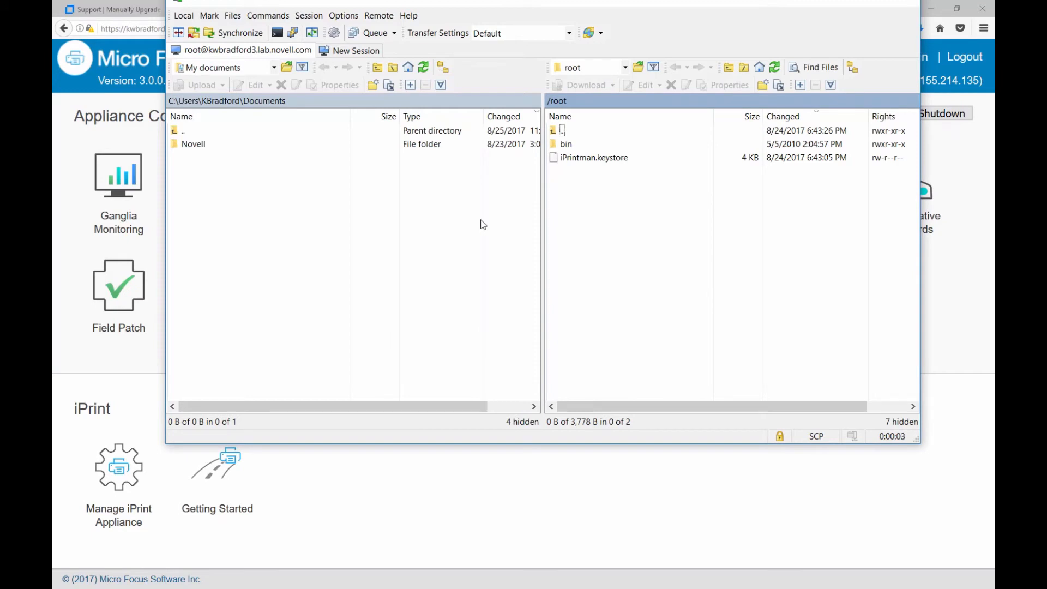
Show the server's top-level directory remotely and the local Novell\Migration folder, selecting MF-iPrint-Unlimited.xml.
double_click(557, 131)
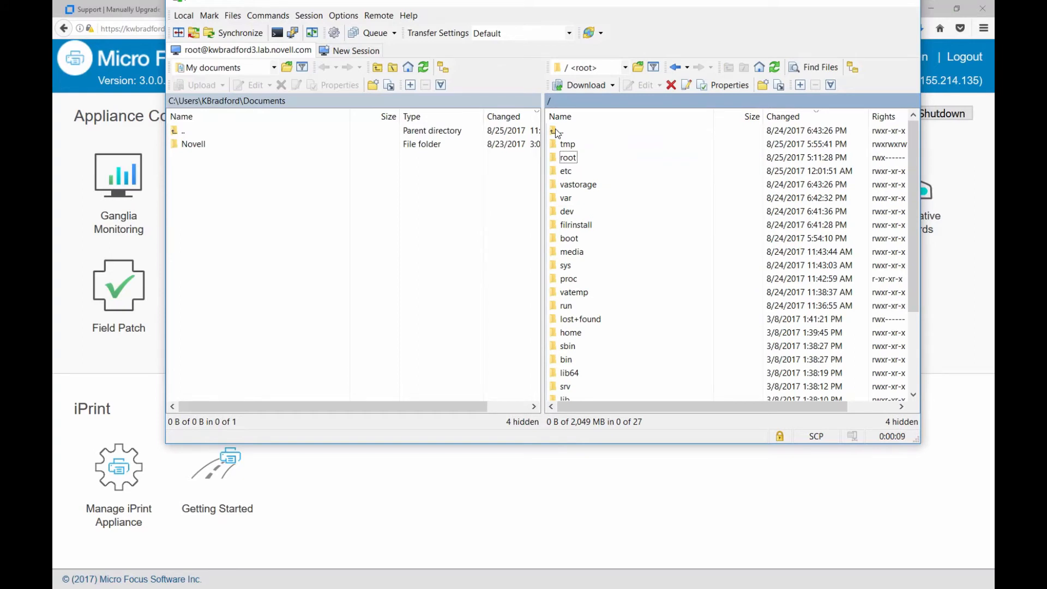
click(194, 145)
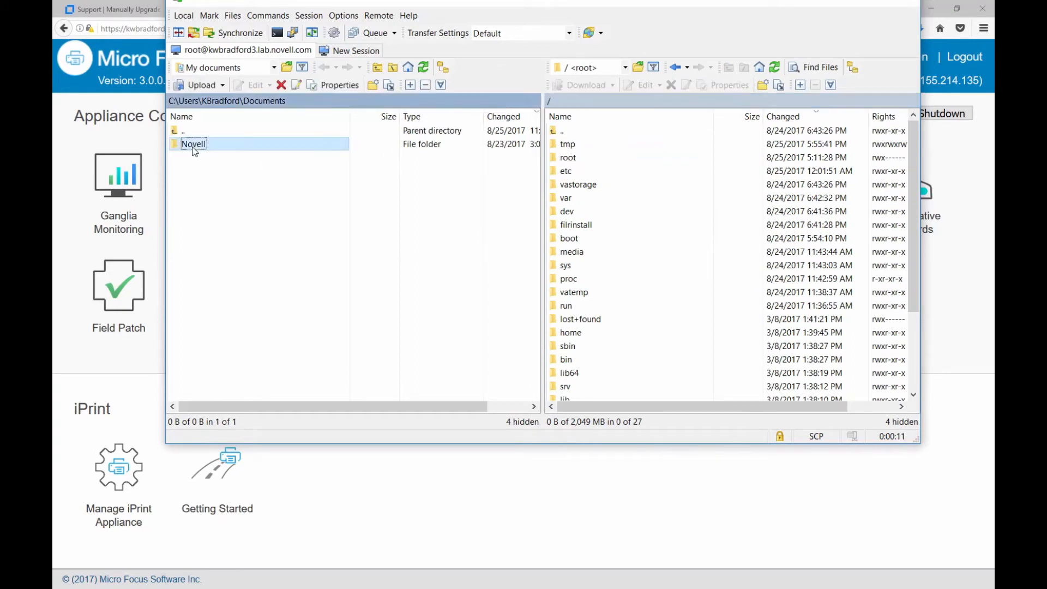
double_click(194, 144)
double_click(194, 144)
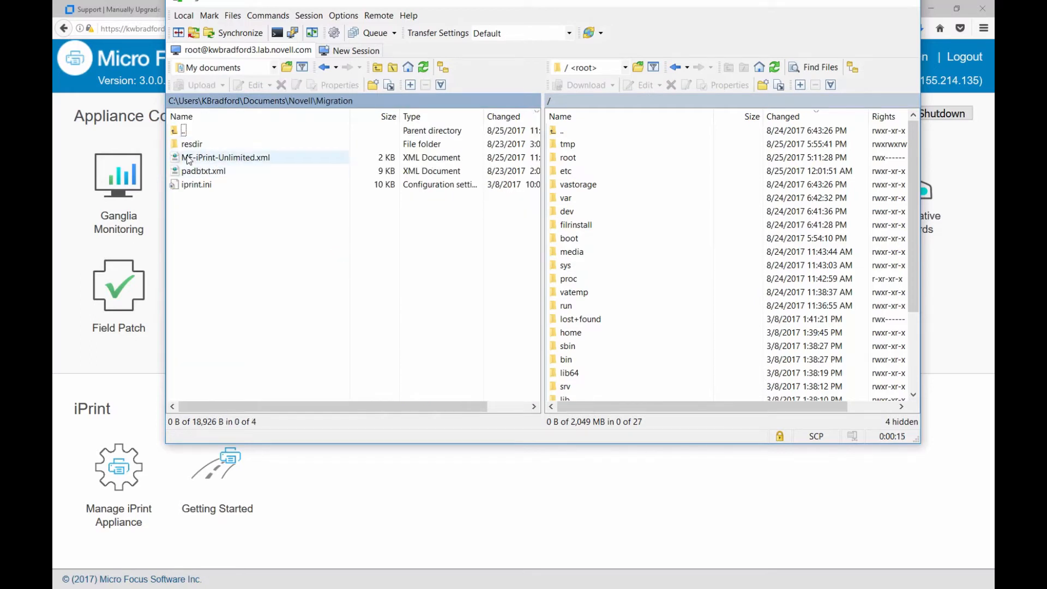
click(188, 158)
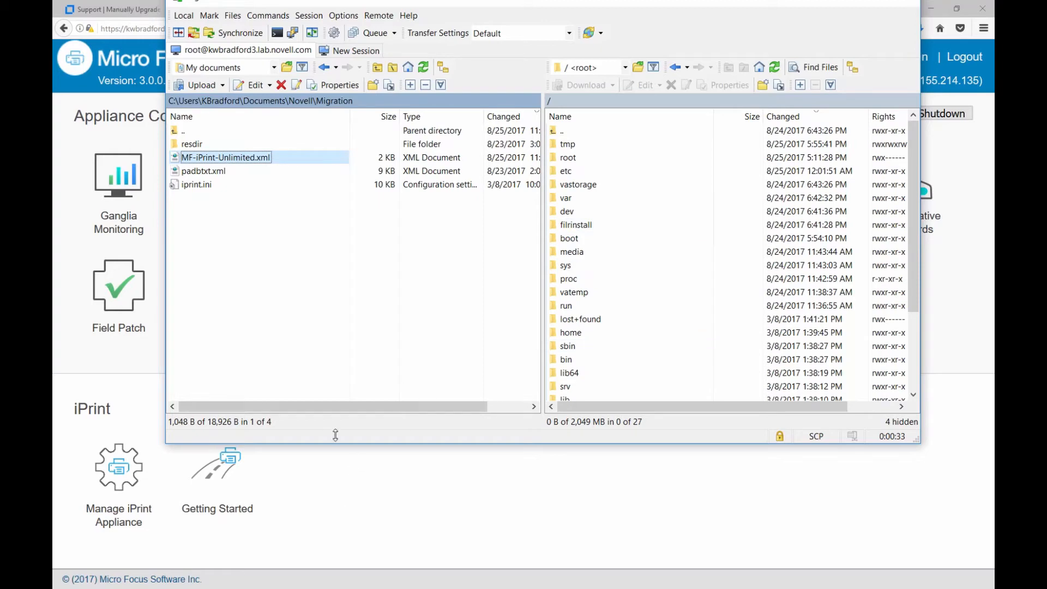
click(98, 117)
Review the article's step 6 on copying resdir and padbtxt.xml to the server, then return to WinSCP.
click(137, 14)
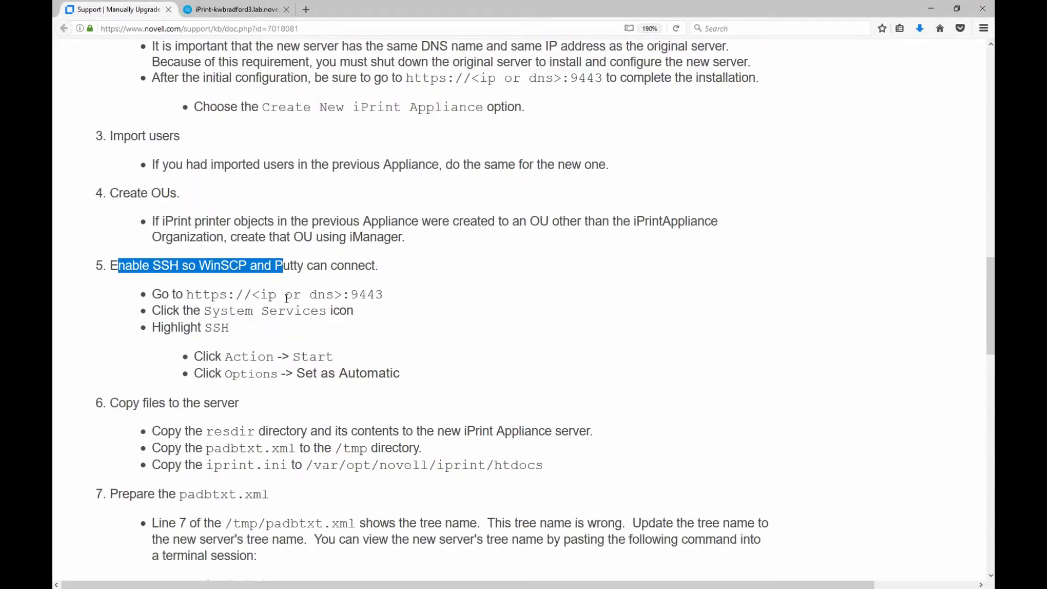
drag(189, 295, 268, 322)
click(163, 269)
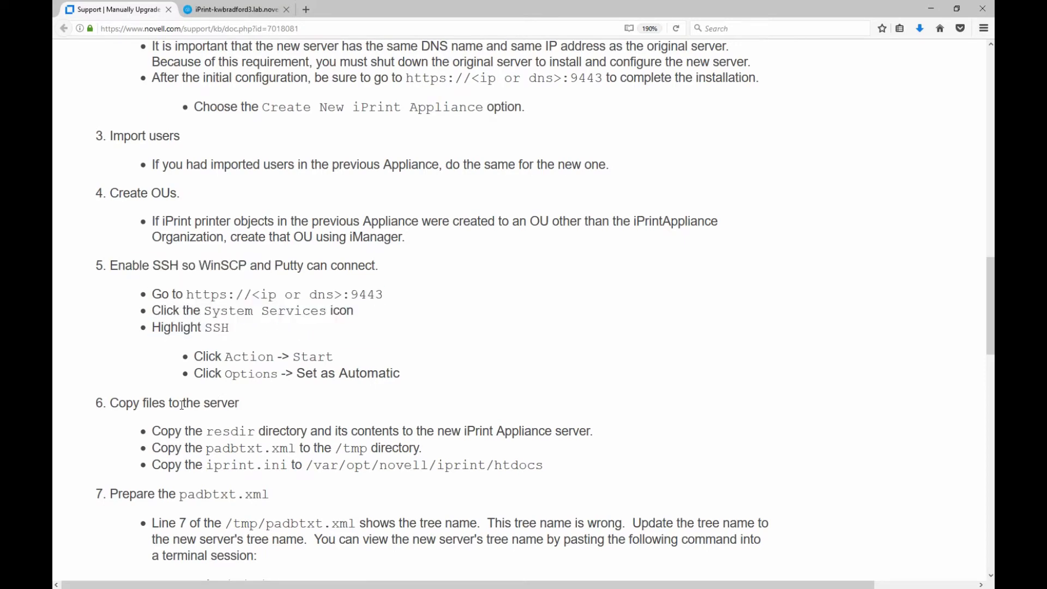
scroll(220, 376, down, 2)
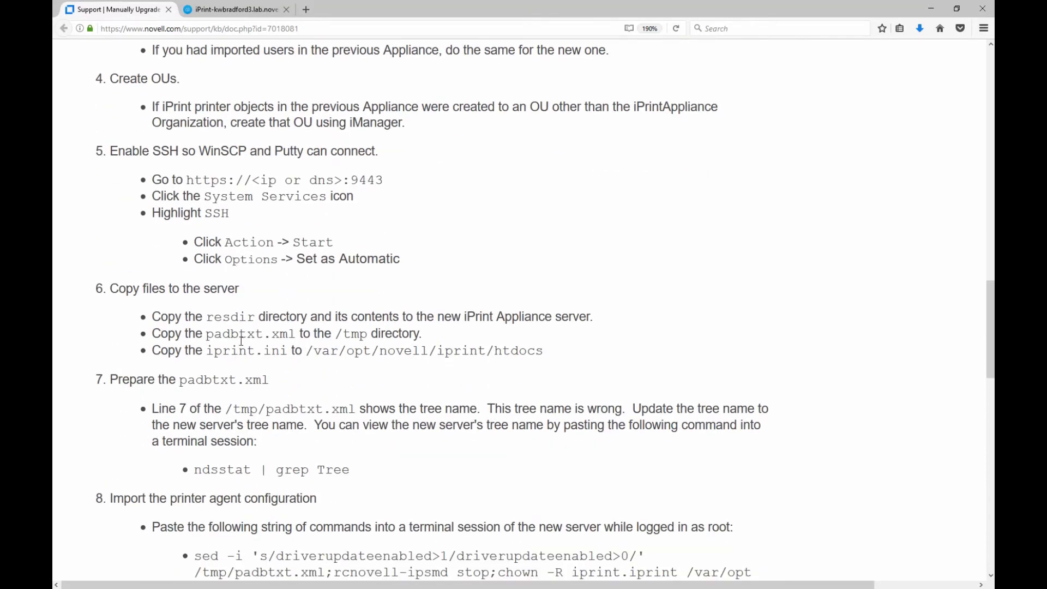
drag(206, 334, 300, 334)
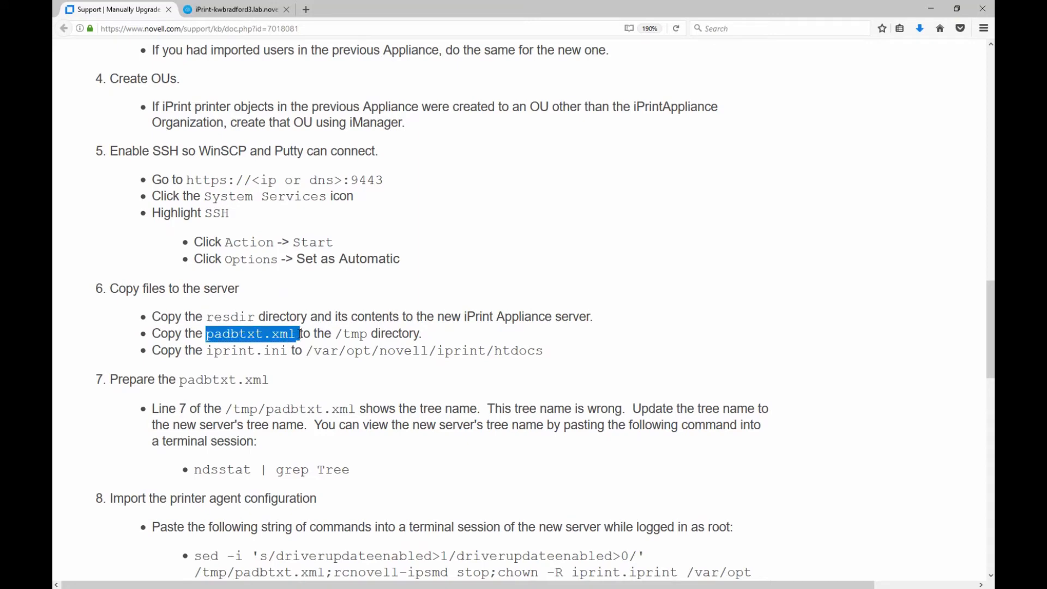
drag(231, 318, 538, 317)
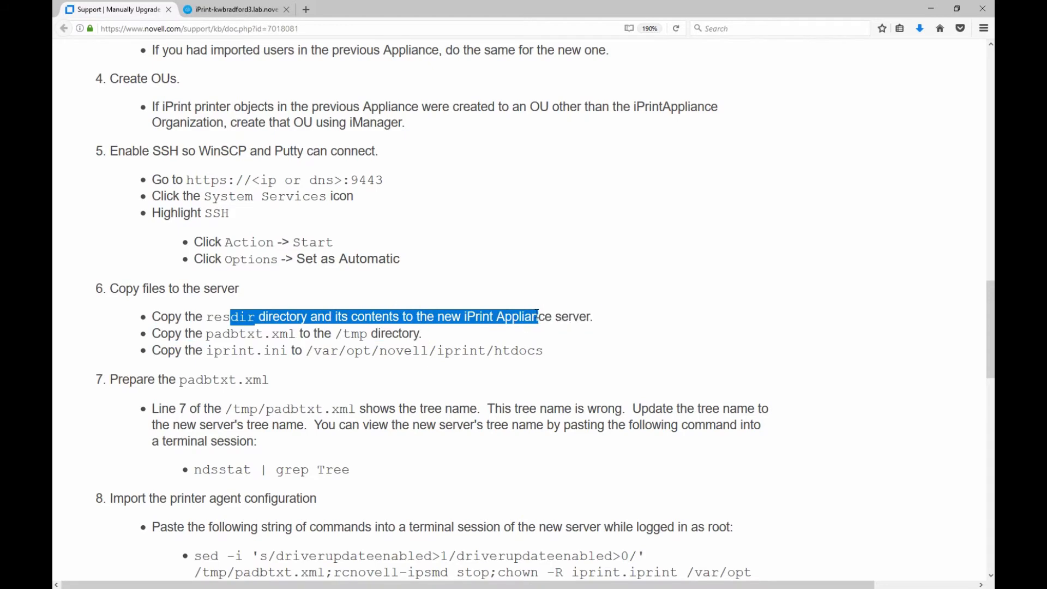
click(250, 319)
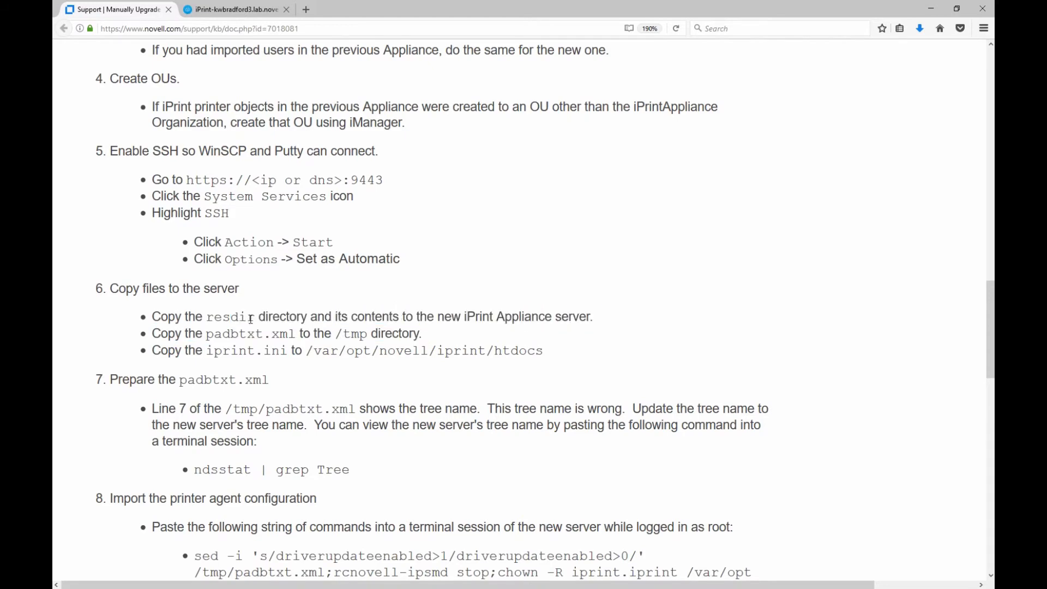
key(alt+Tab)
click(562, 132)
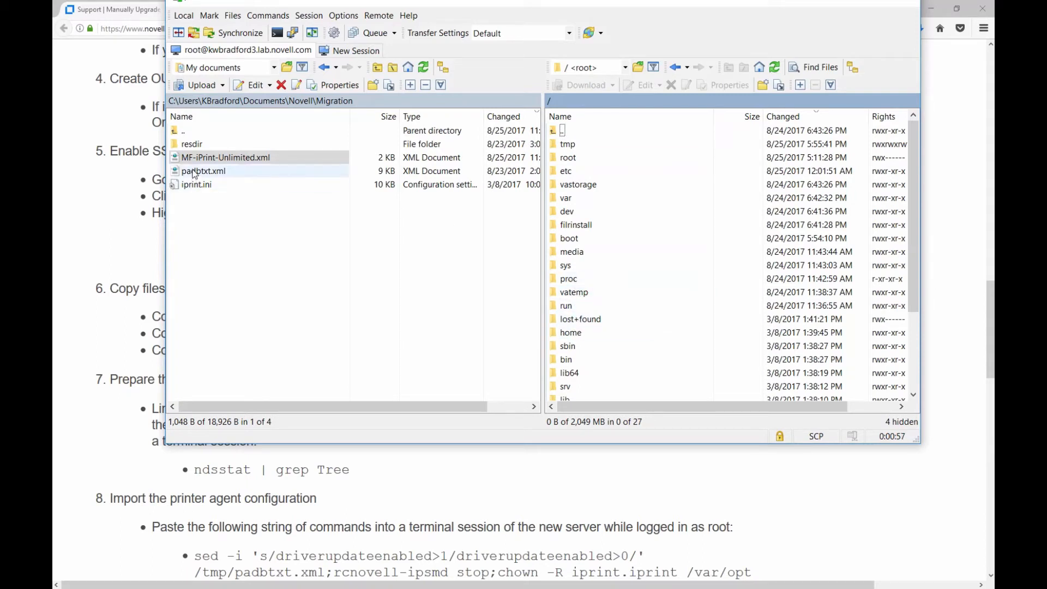
Copy padbtxt.xml into the server's /tmp folder, then go back up to the top-level directory.
drag(195, 173, 567, 150)
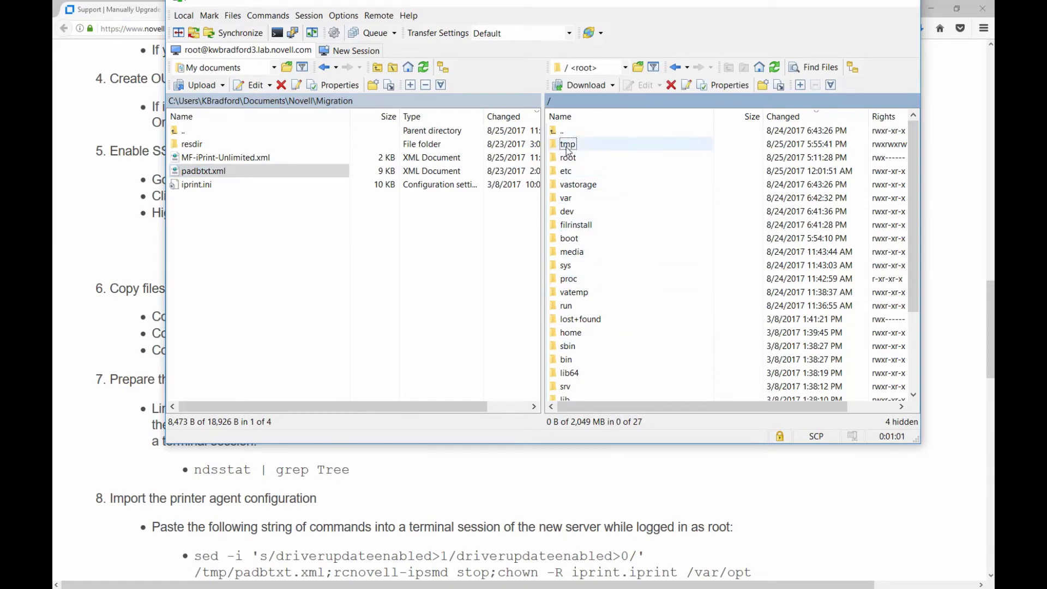
double_click(567, 146)
click(197, 173)
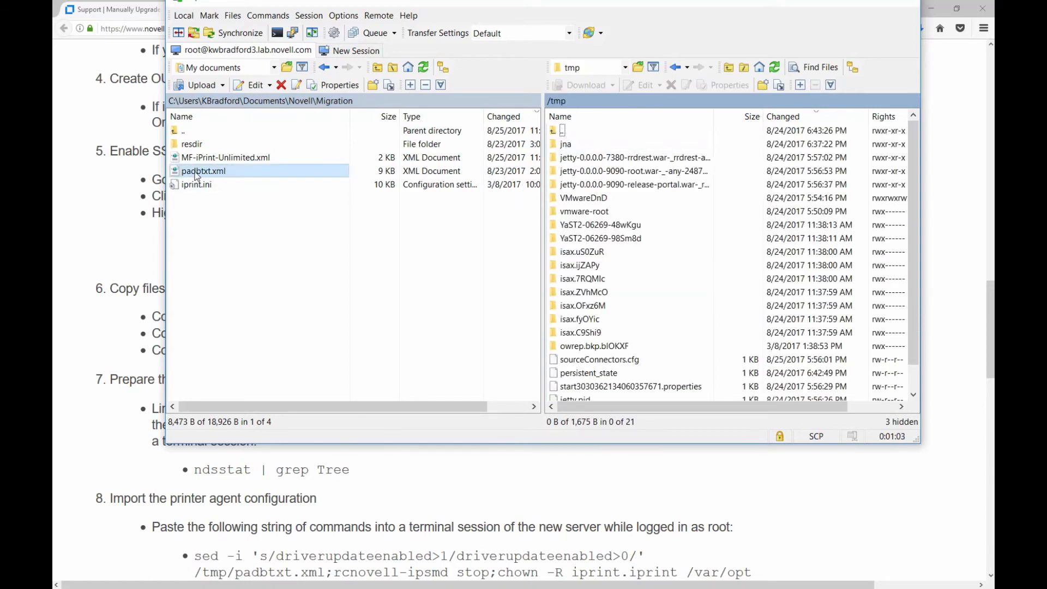
drag(197, 174, 652, 375)
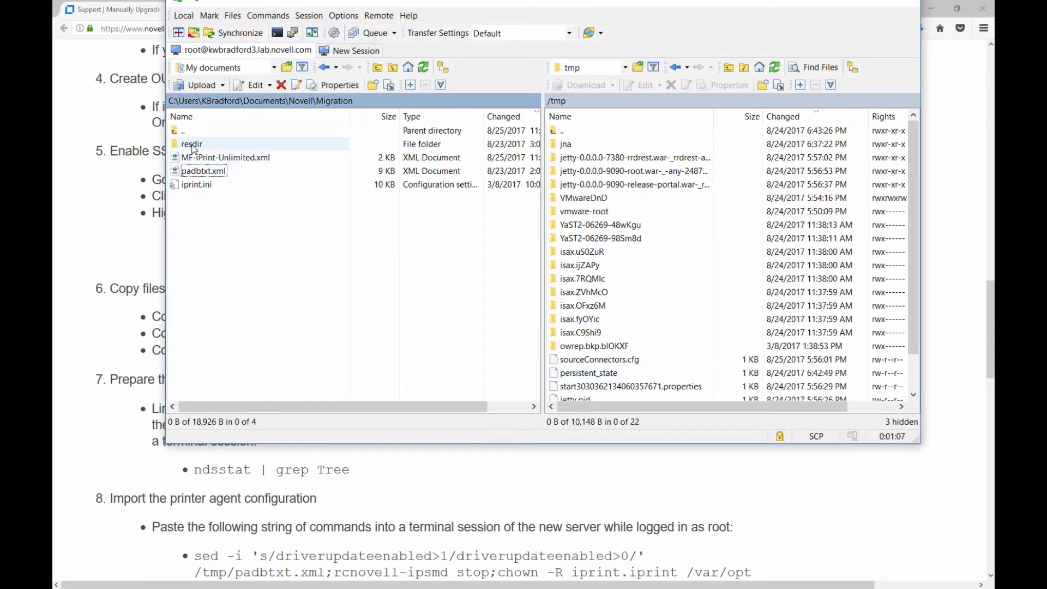
double_click(567, 131)
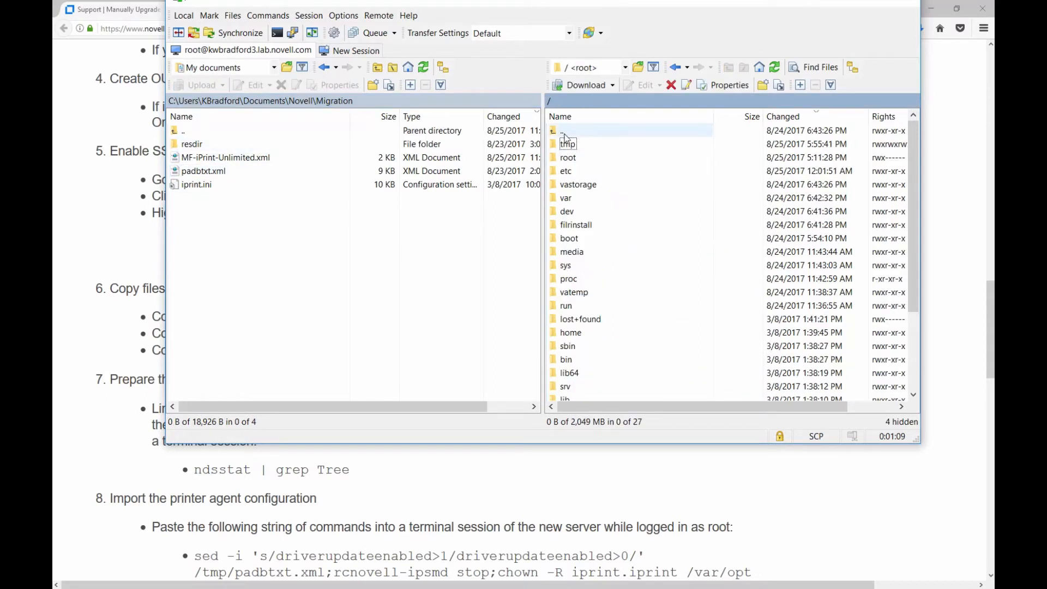
Navigate the remote pane to /var/opt/novell/iprint/resdir on the server.
click(570, 267)
key(v)
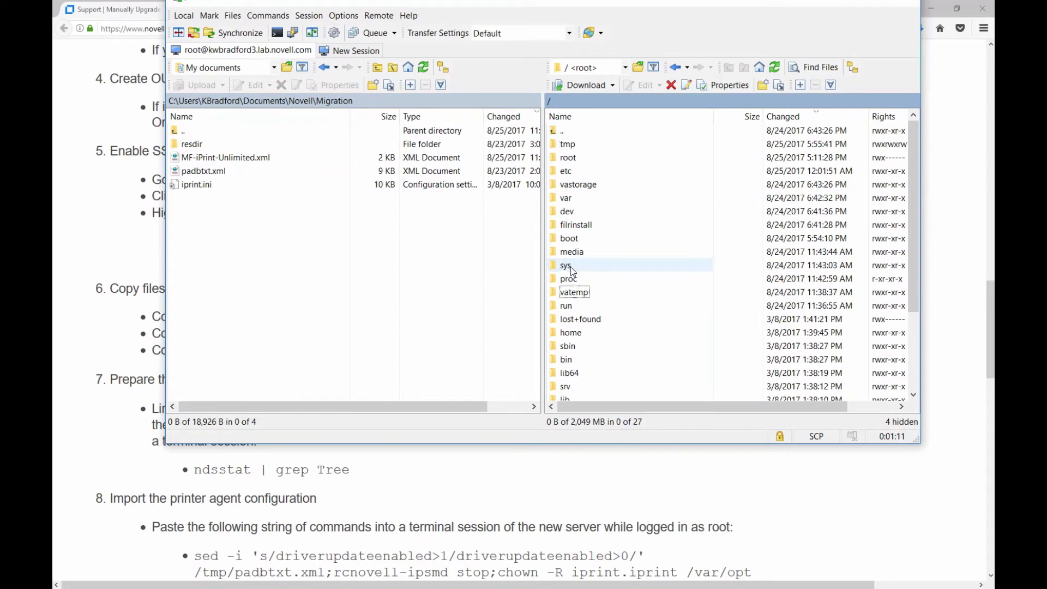
scroll(577, 306, down, 2)
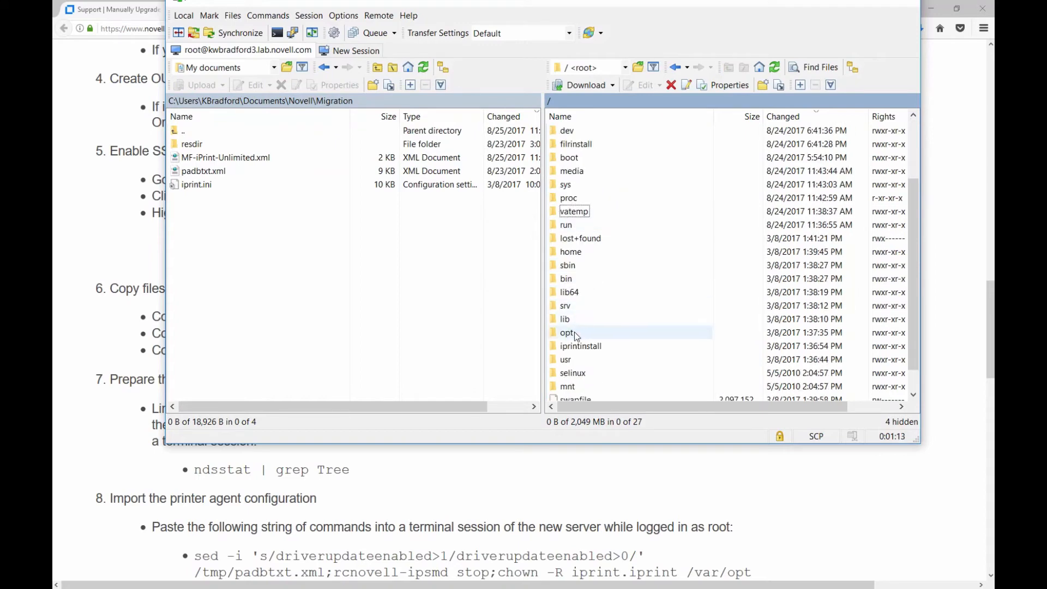
scroll(575, 334, up, 2)
double_click(566, 198)
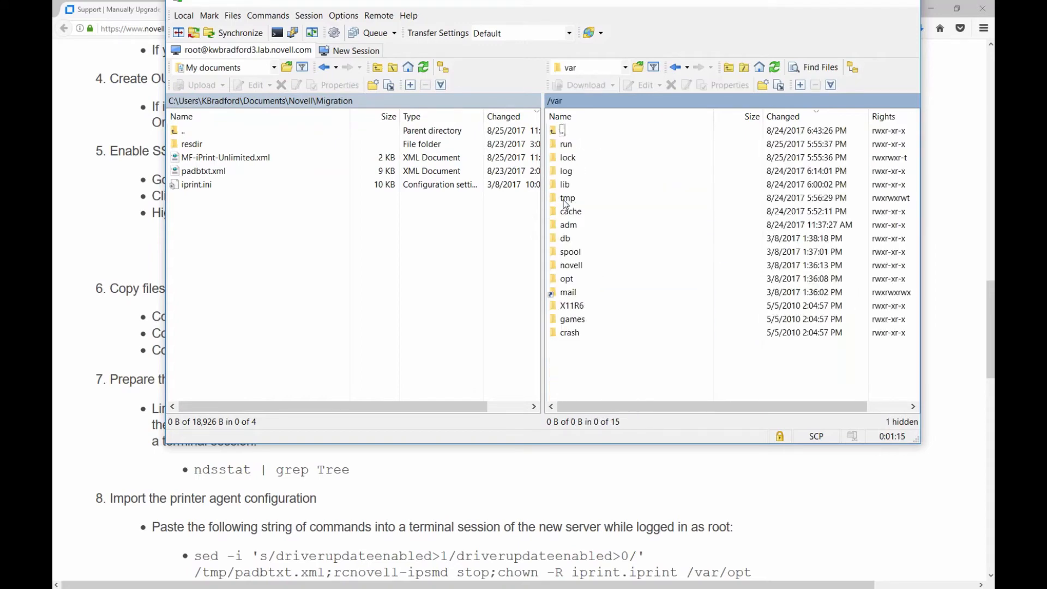
double_click(567, 280)
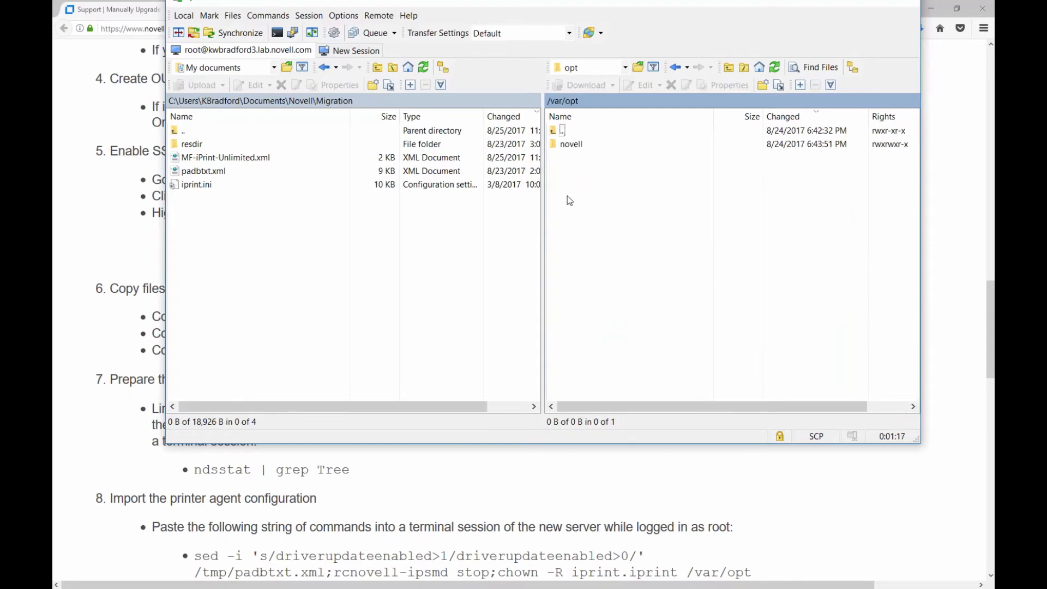
double_click(565, 146)
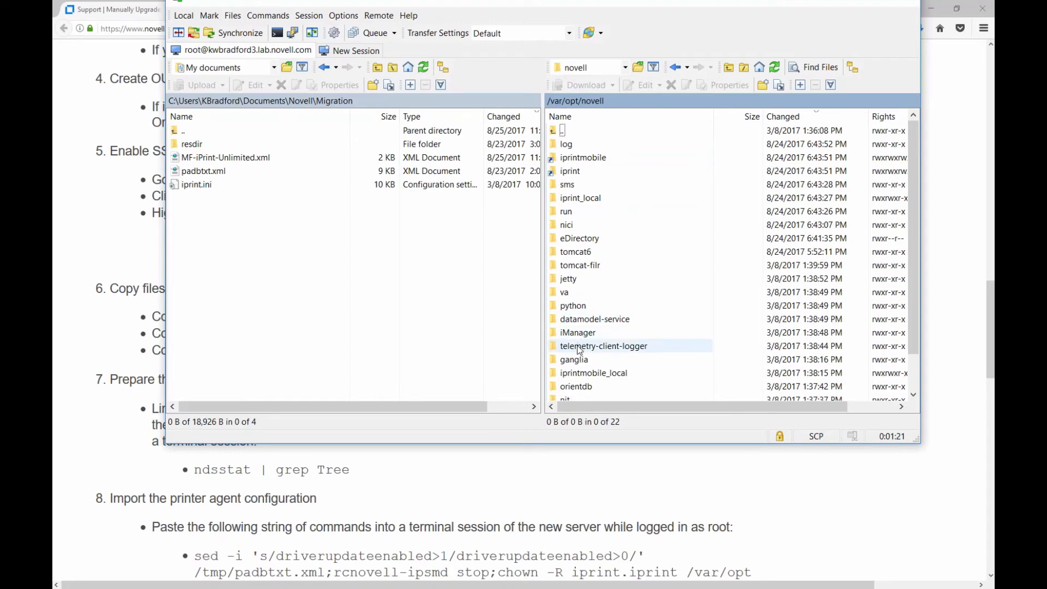
double_click(569, 172)
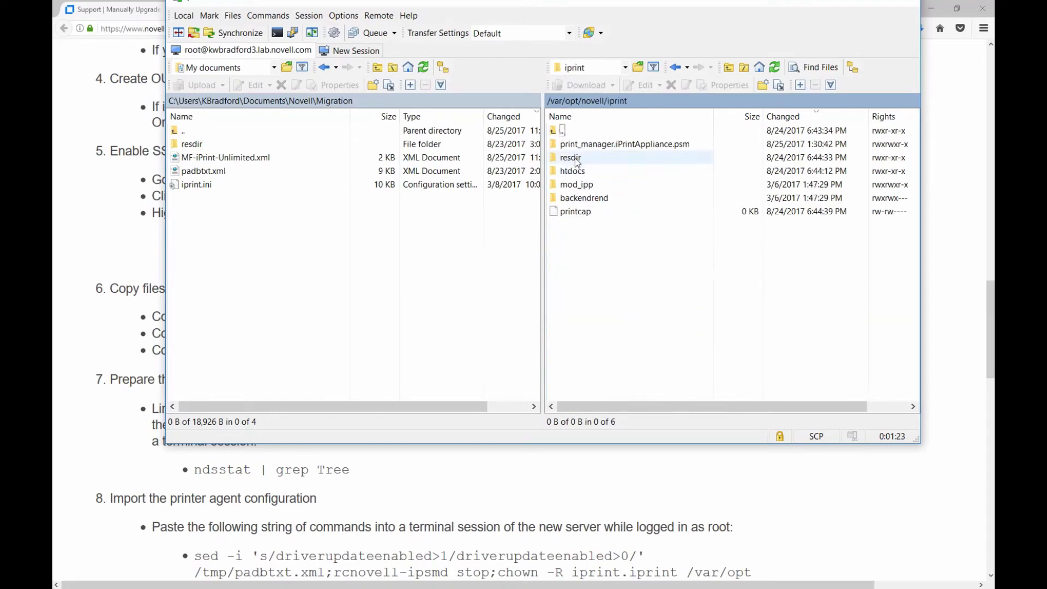
double_click(578, 159)
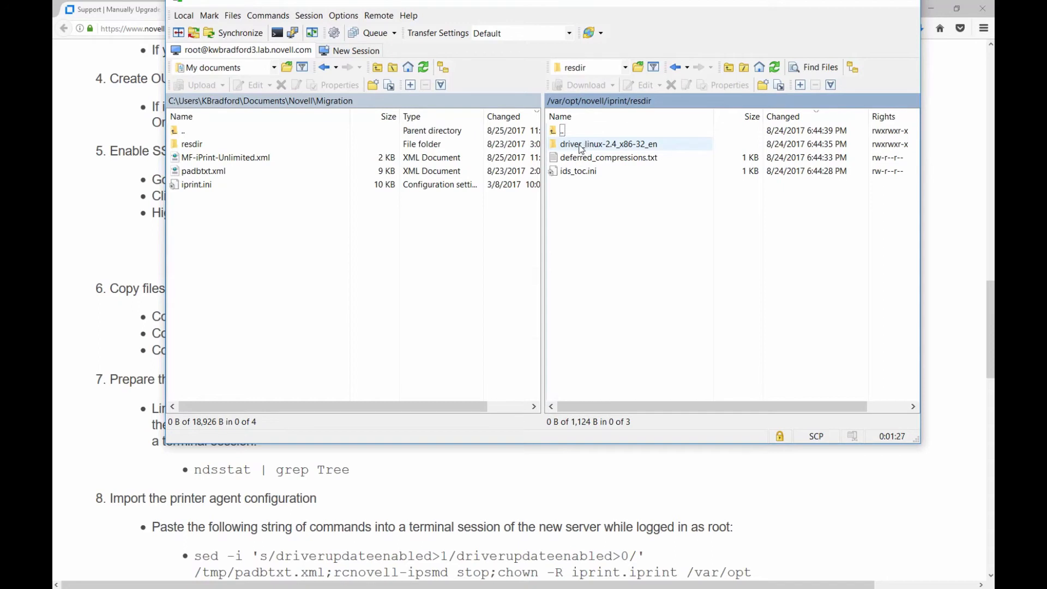
Upload every local resdir item except deferred_compressions.txt, overwriting existing folders with Yes to All.
double_click(192, 145)
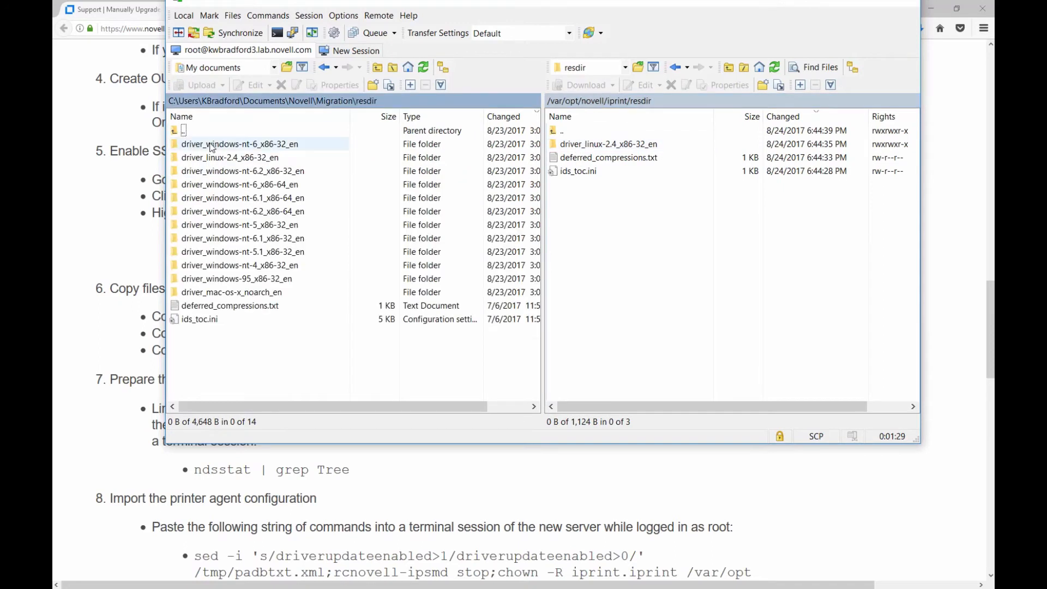
click(210, 145)
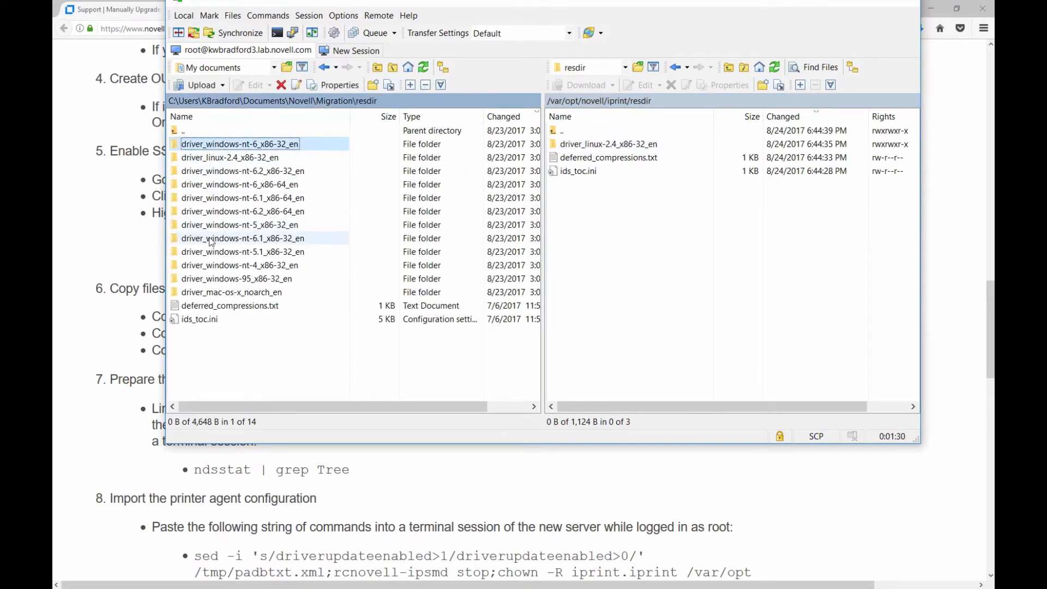
shift+click(199, 320)
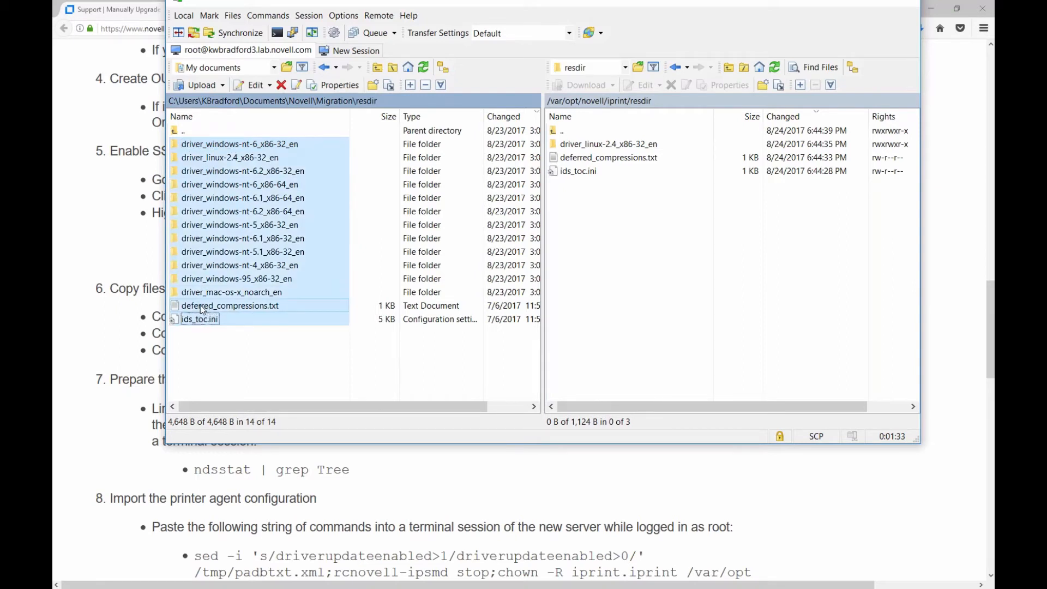
ctrl+click(201, 308)
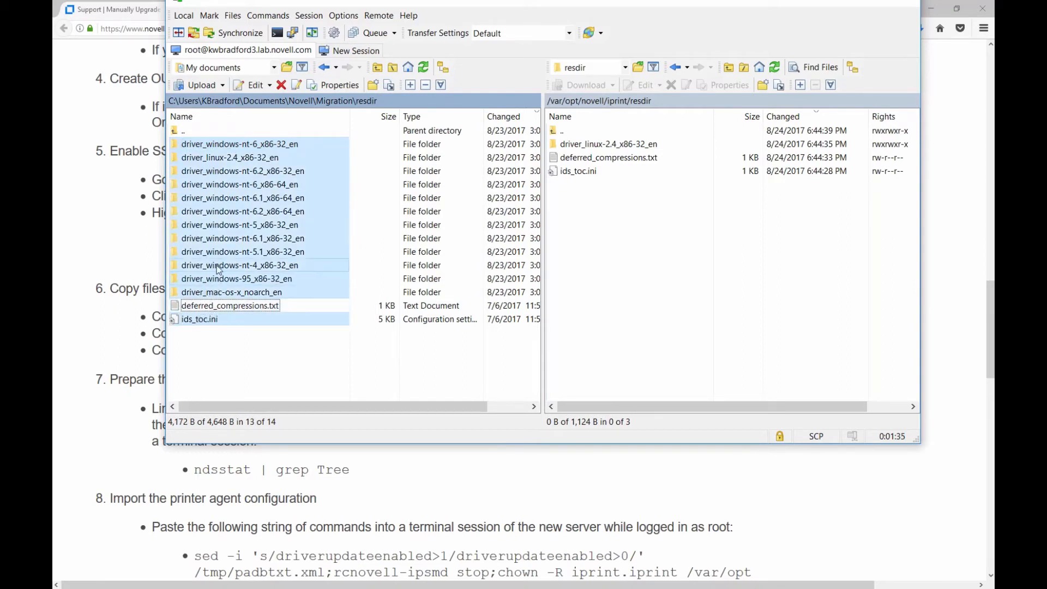
drag(208, 217, 626, 250)
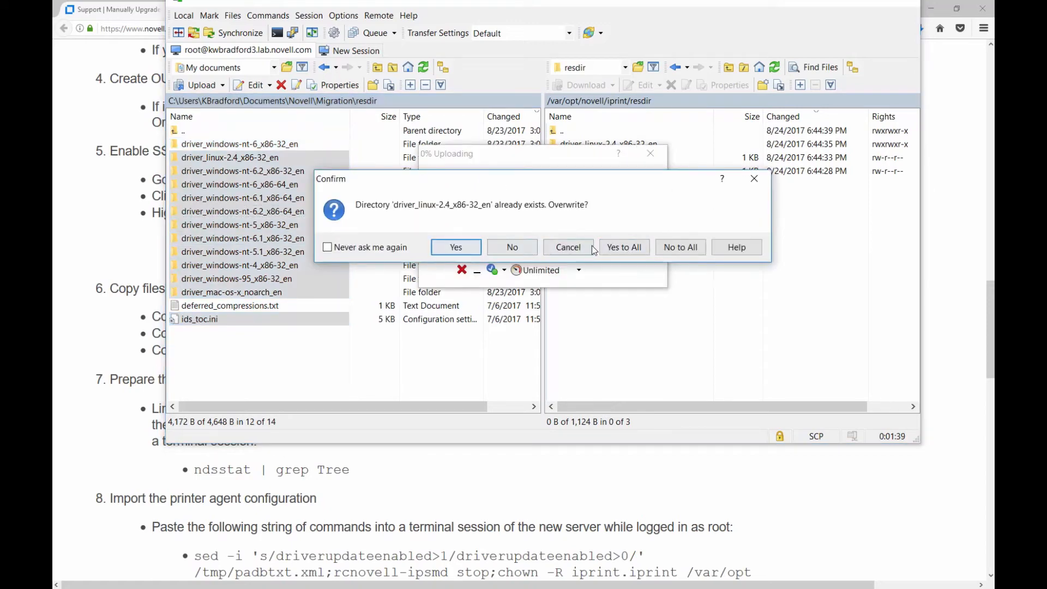
click(633, 248)
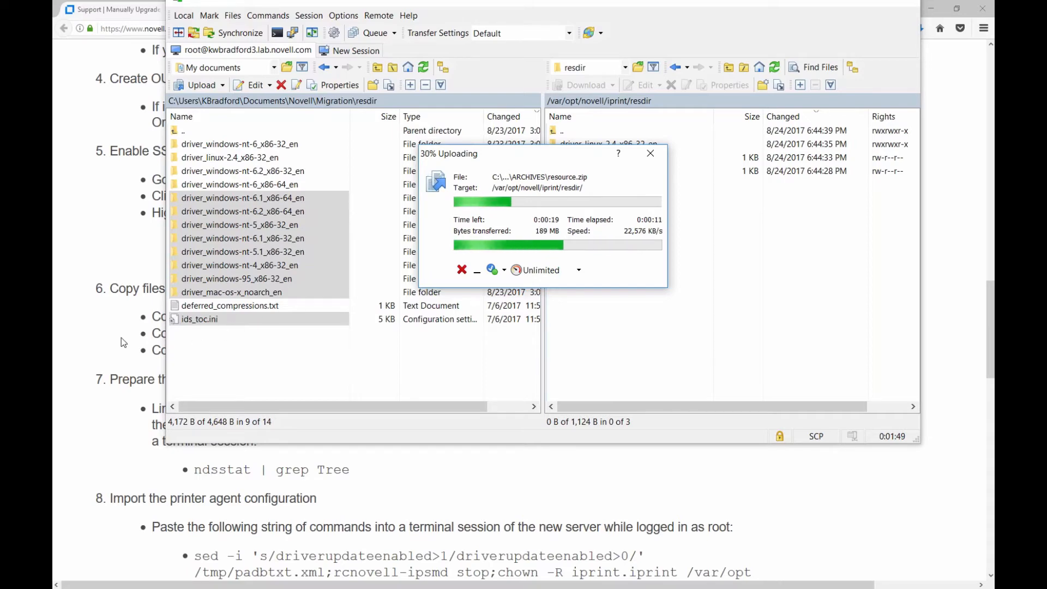
click(94, 367)
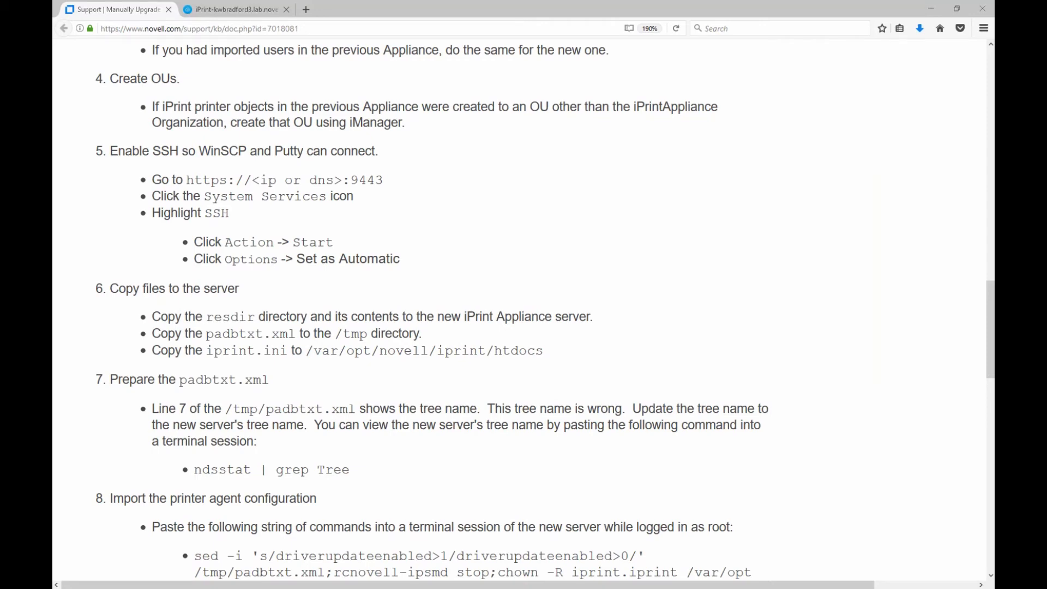
Open the saved kwb PuTTY session for the lab server and log in as root.
drag(53, 30, 593, 1)
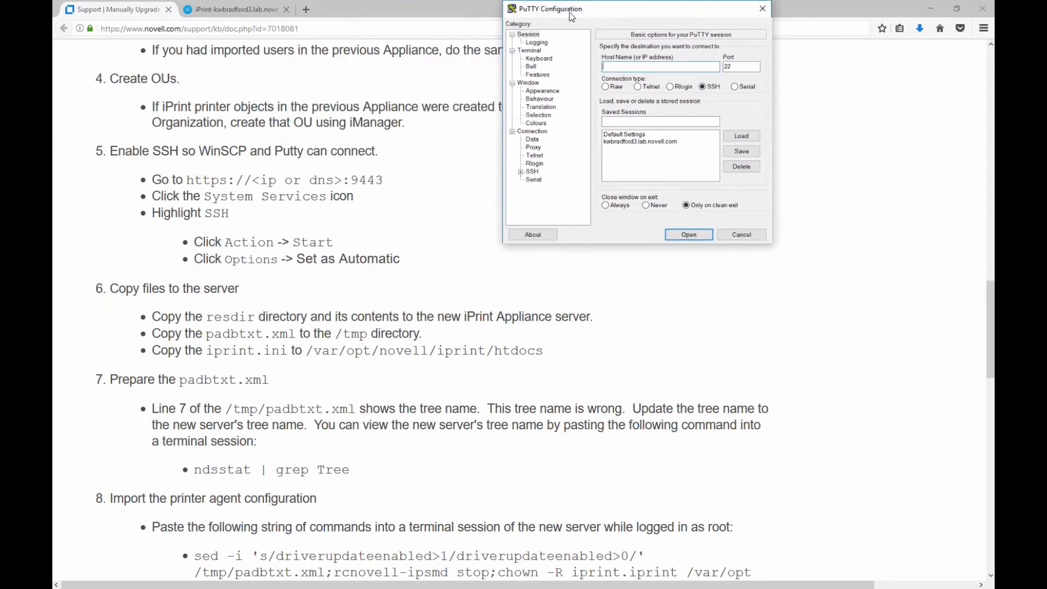
text(kwbradford3.lab.novell.com)
double_click(630, 141)
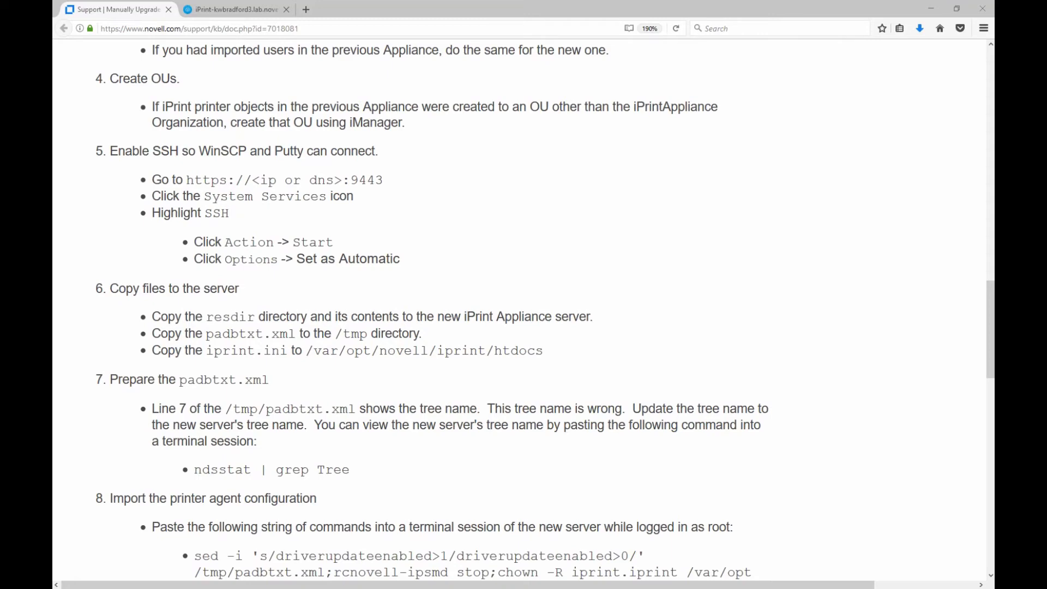
drag(54, 65, 593, 135)
text(root)
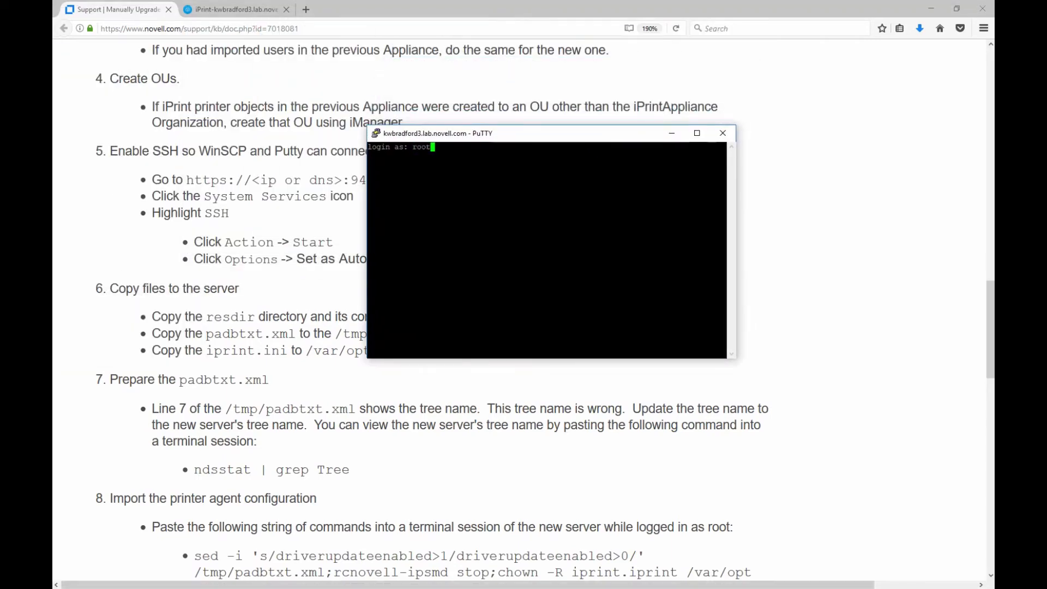
key(Return)
key(Return)
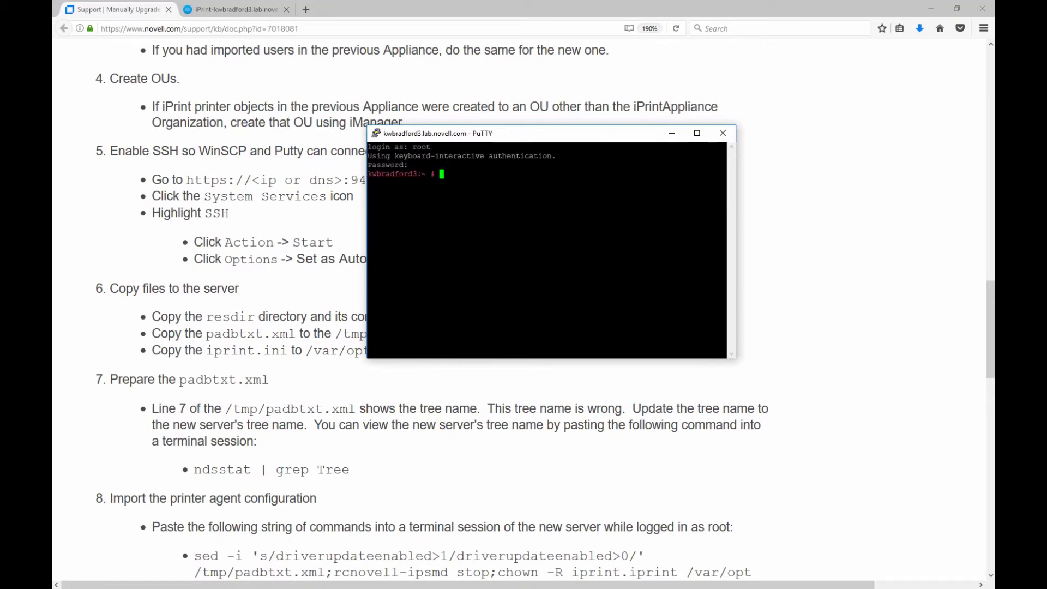
Change the PuTTY terminal font to Courier New Bold, 18-point, and apply it.
right_click(529, 135)
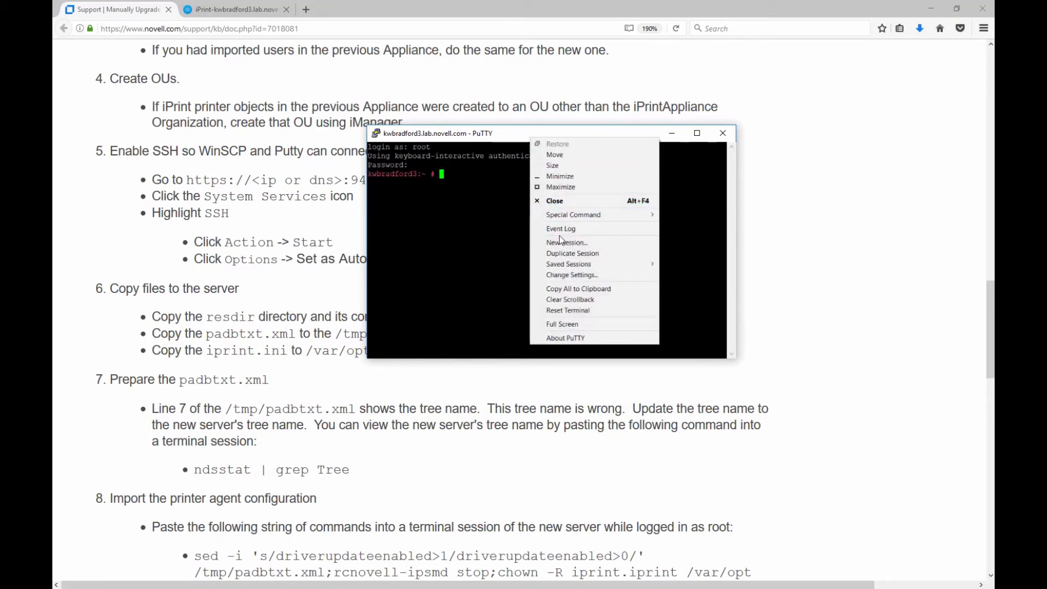
click(570, 274)
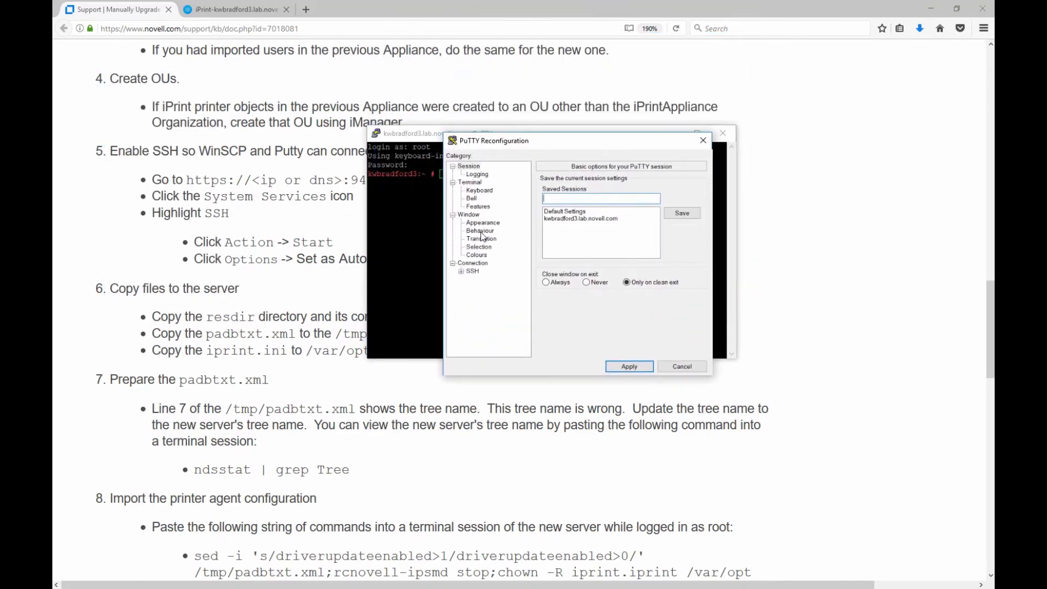
click(487, 223)
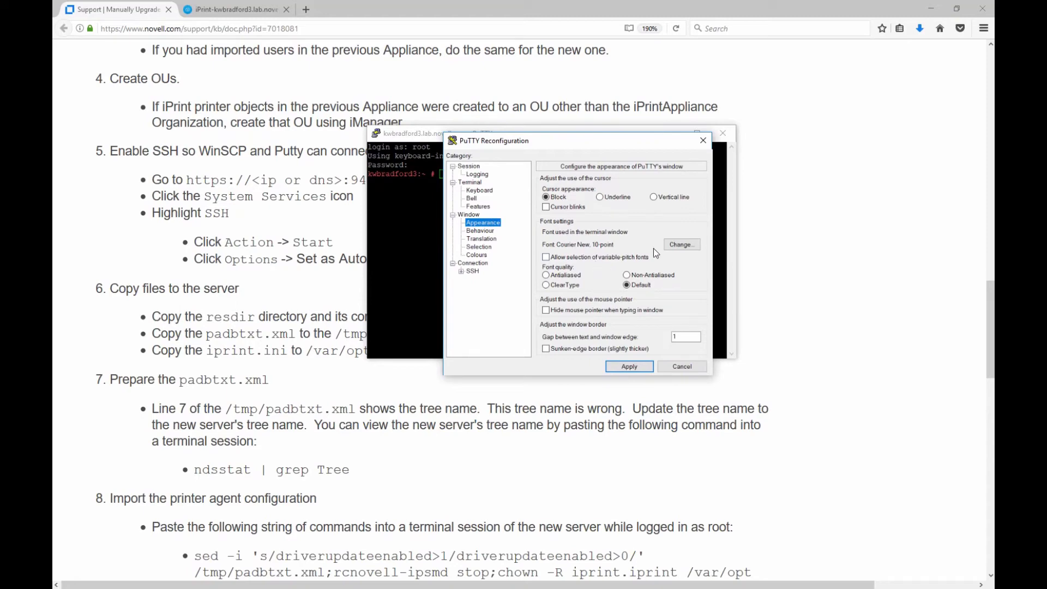
click(684, 245)
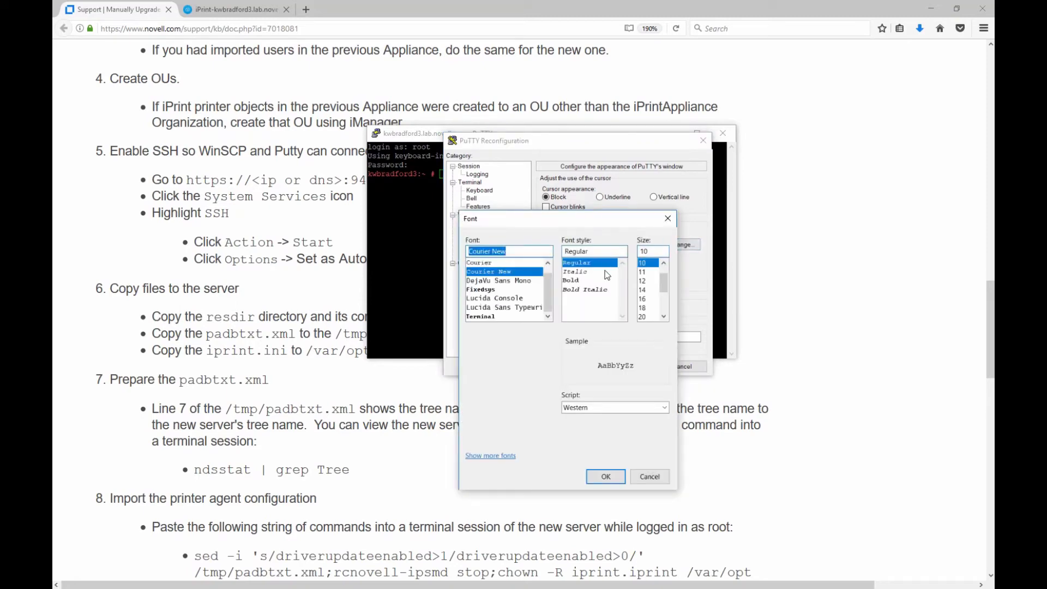
click(571, 280)
click(647, 308)
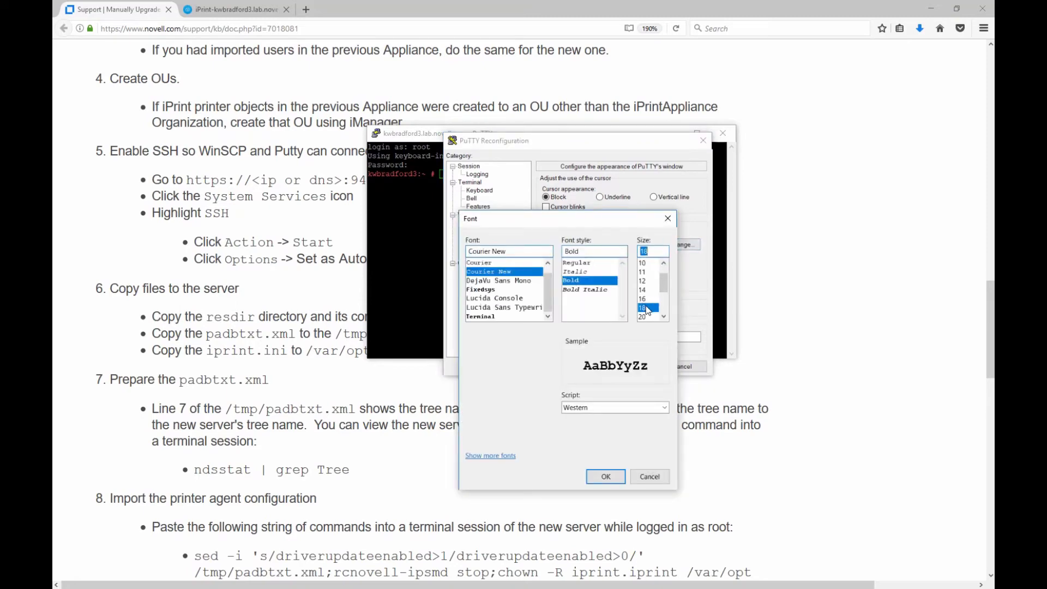
click(606, 477)
click(628, 367)
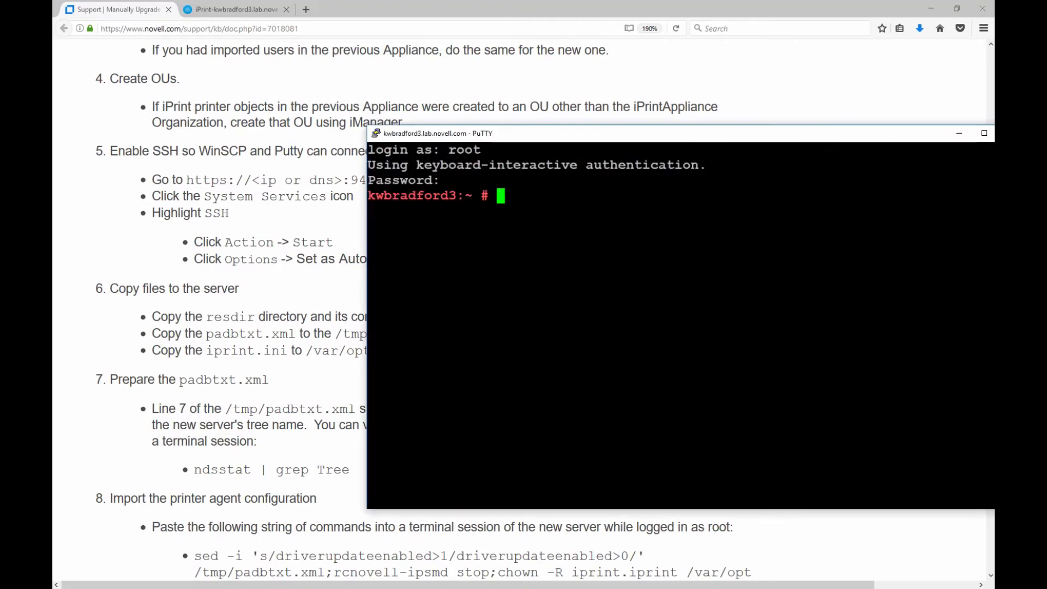
drag(617, 143, 429, 129)
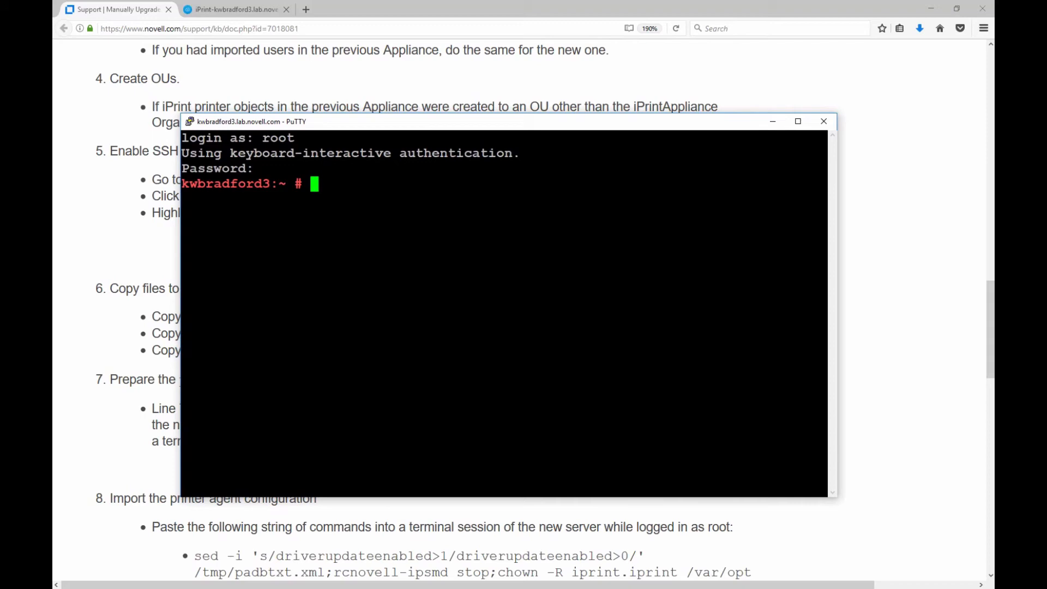
Upload iprint.ini from the local Migration folder into /var/opt/novell/iprint/htdocs, replacing the server's copy.
key(alt+Tab)
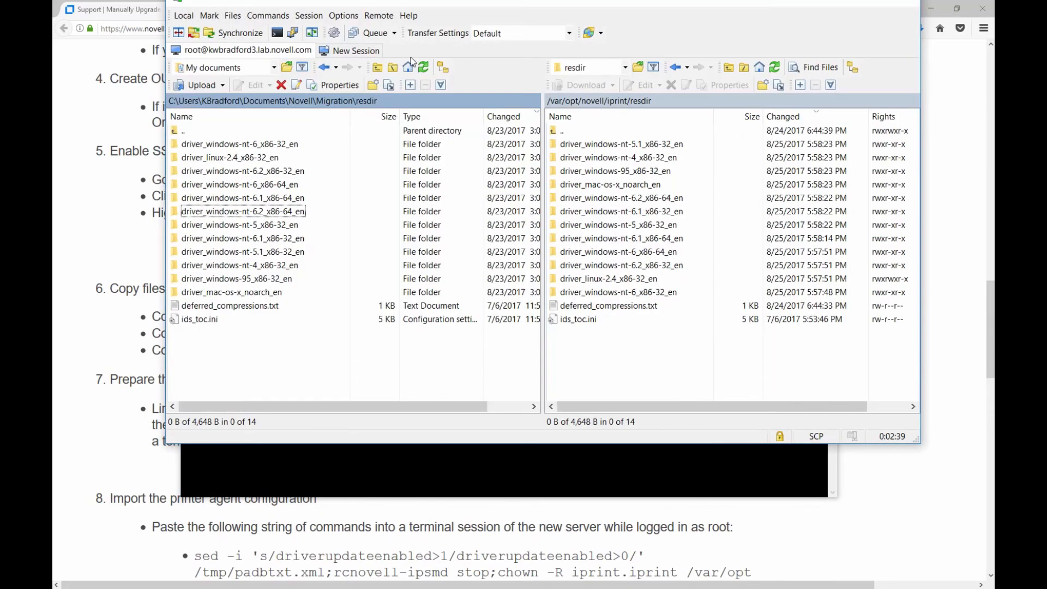
double_click(180, 132)
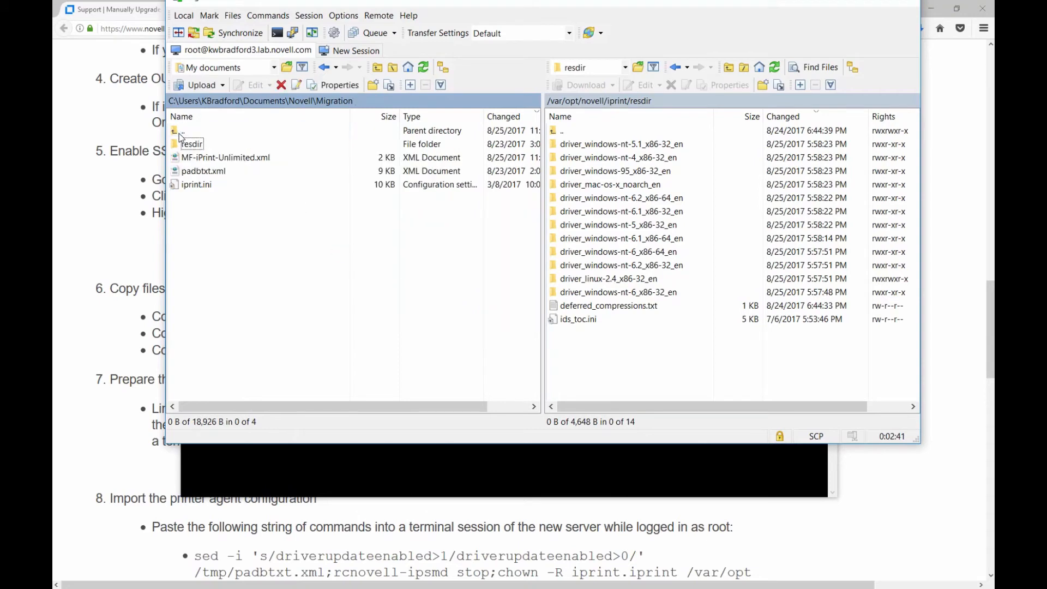
double_click(562, 131)
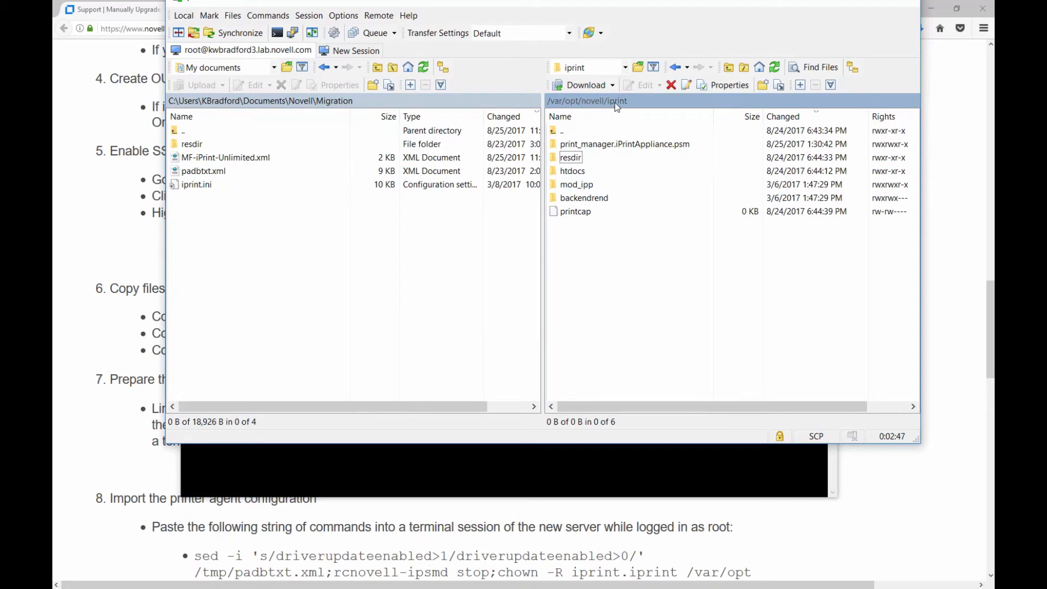
double_click(573, 171)
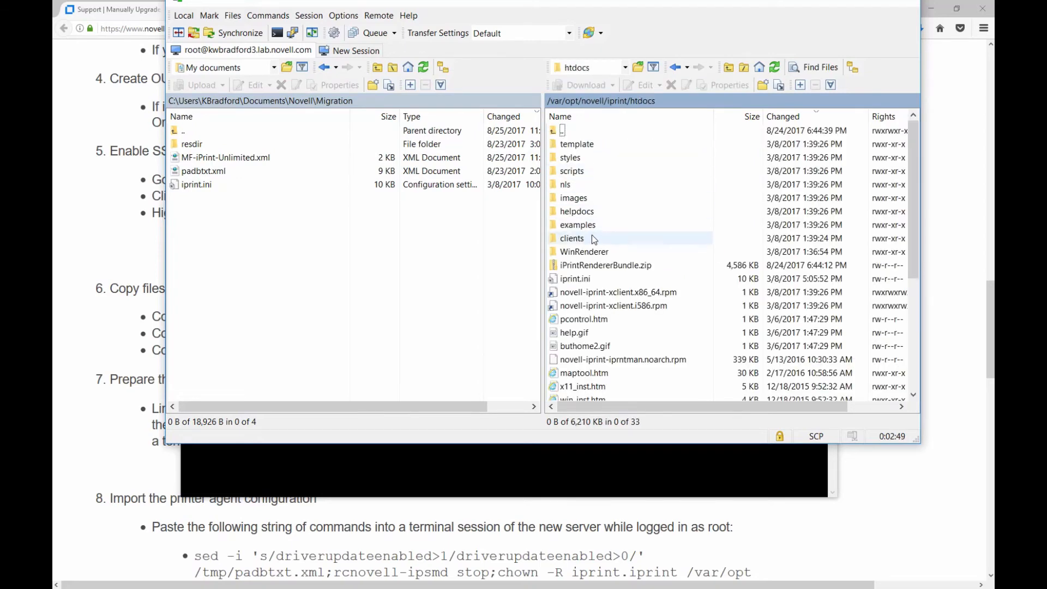
click(183, 184)
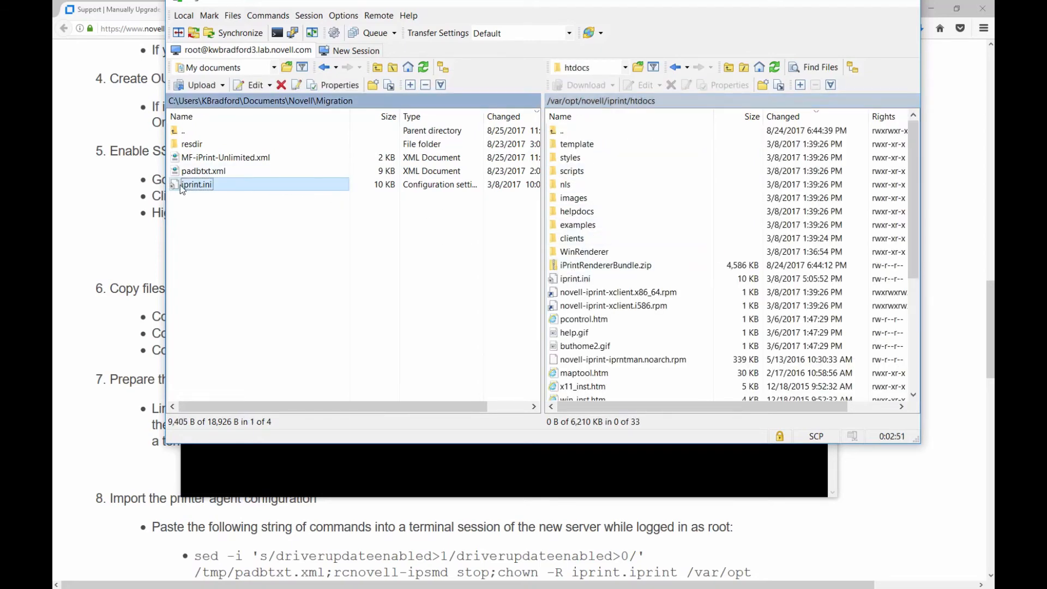
drag(180, 185, 607, 343)
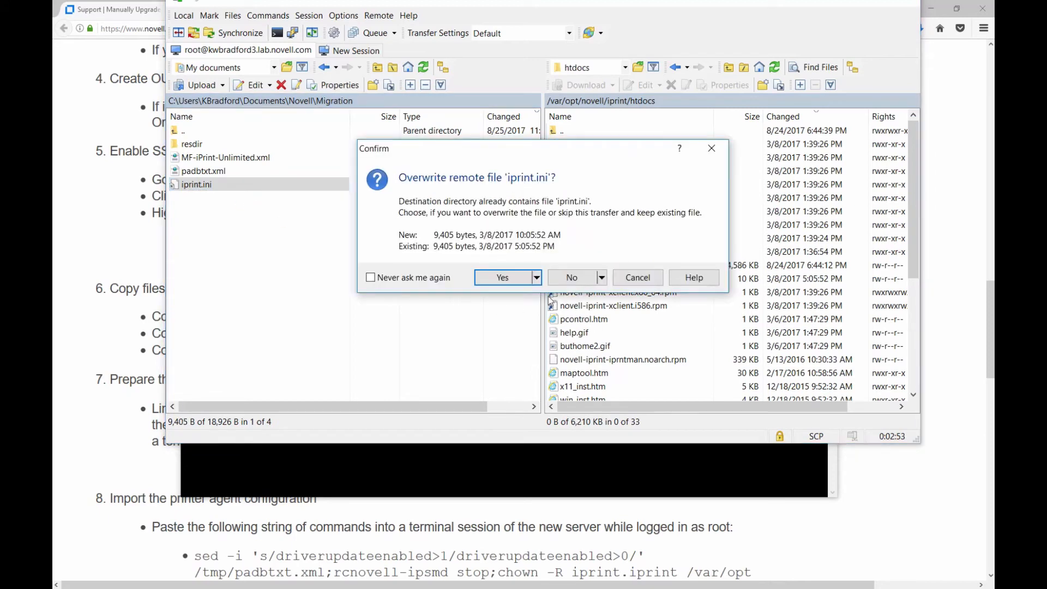
click(509, 279)
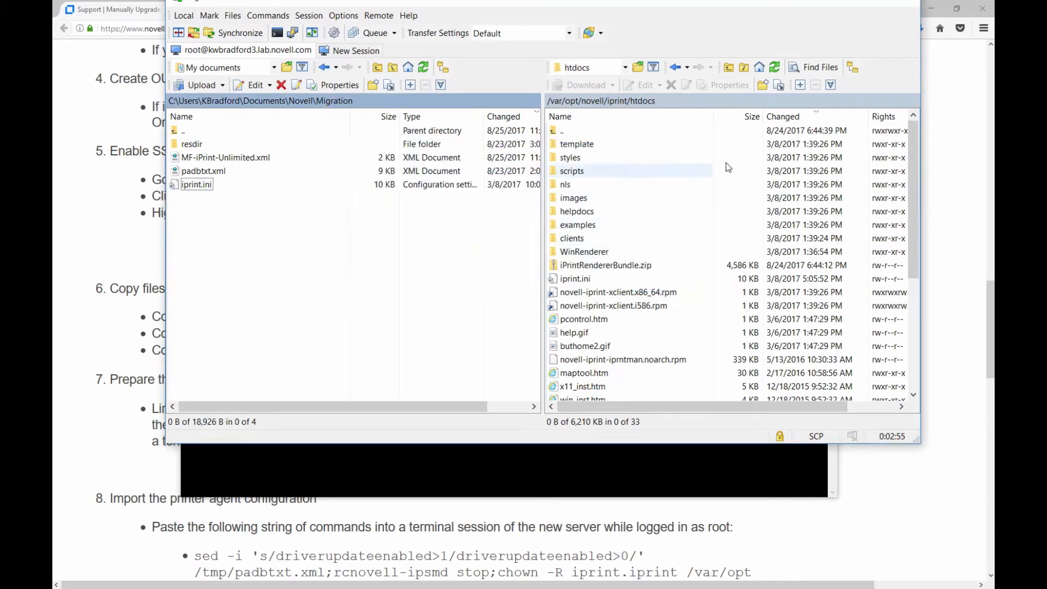
drag(794, 7, 812, 39)
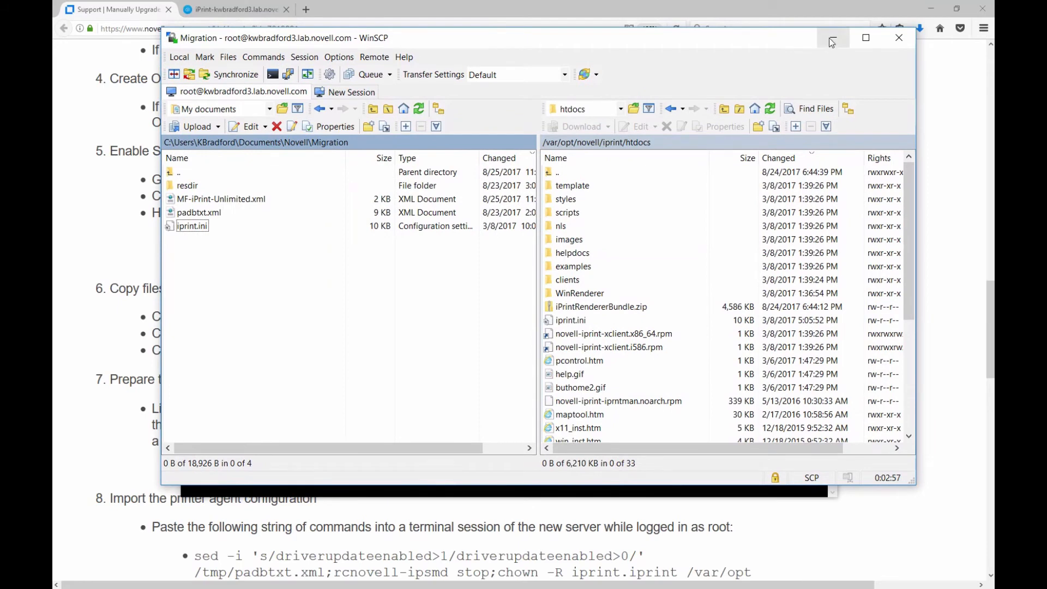
click(830, 39)
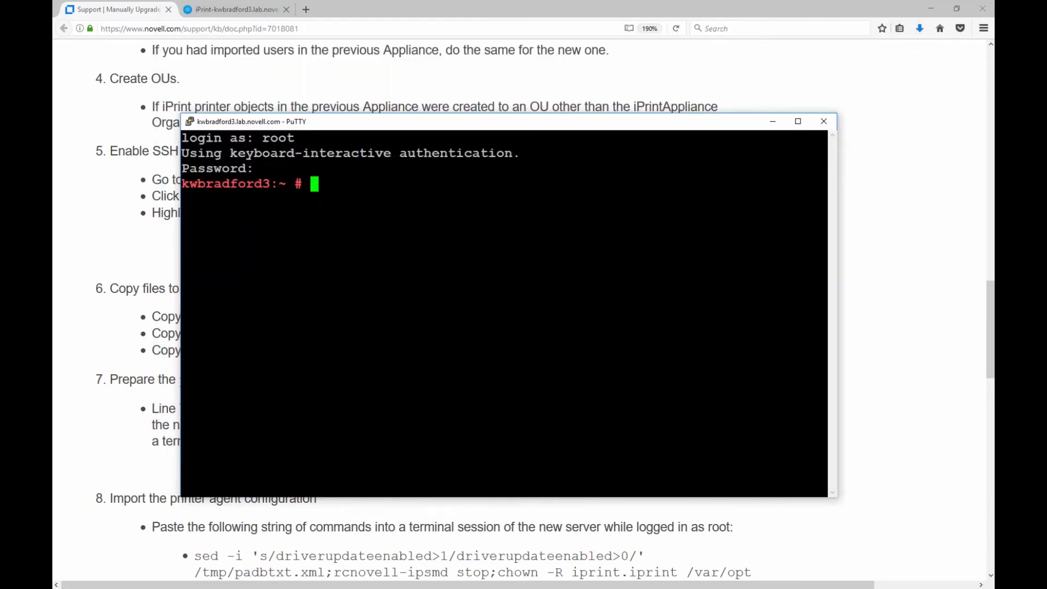
Check the article's padbtxt.xml step, then open /tmp/padbtxt.xml in vi.
click(57, 361)
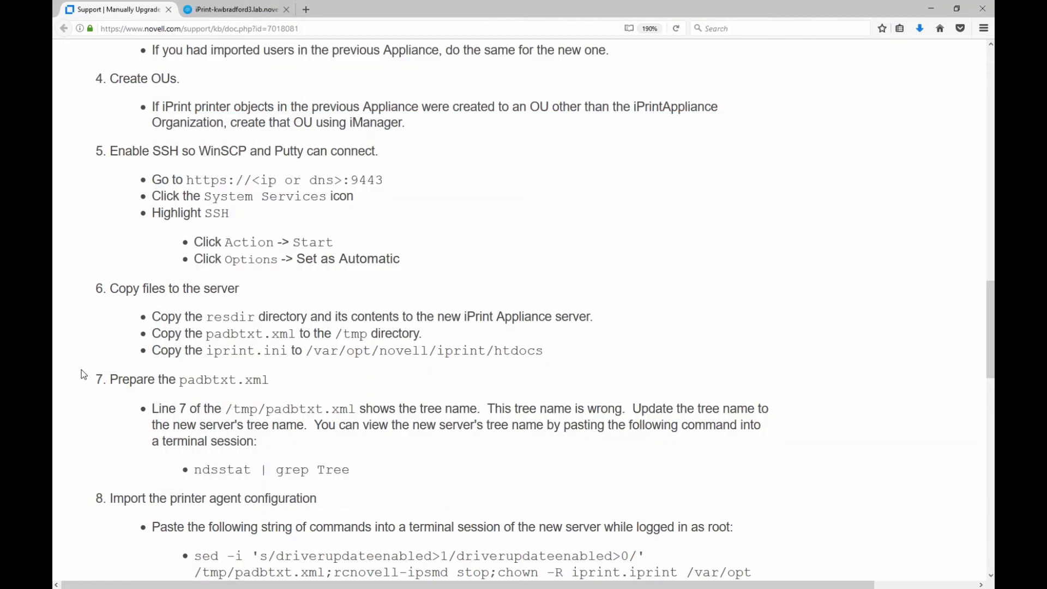
drag(118, 378, 261, 380)
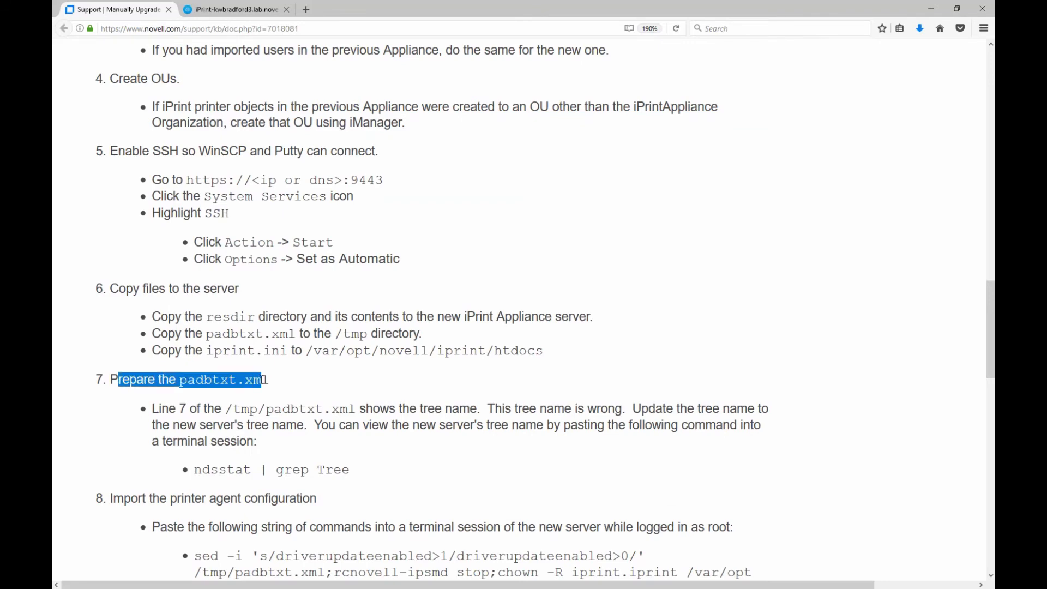
key(alt+Tab)
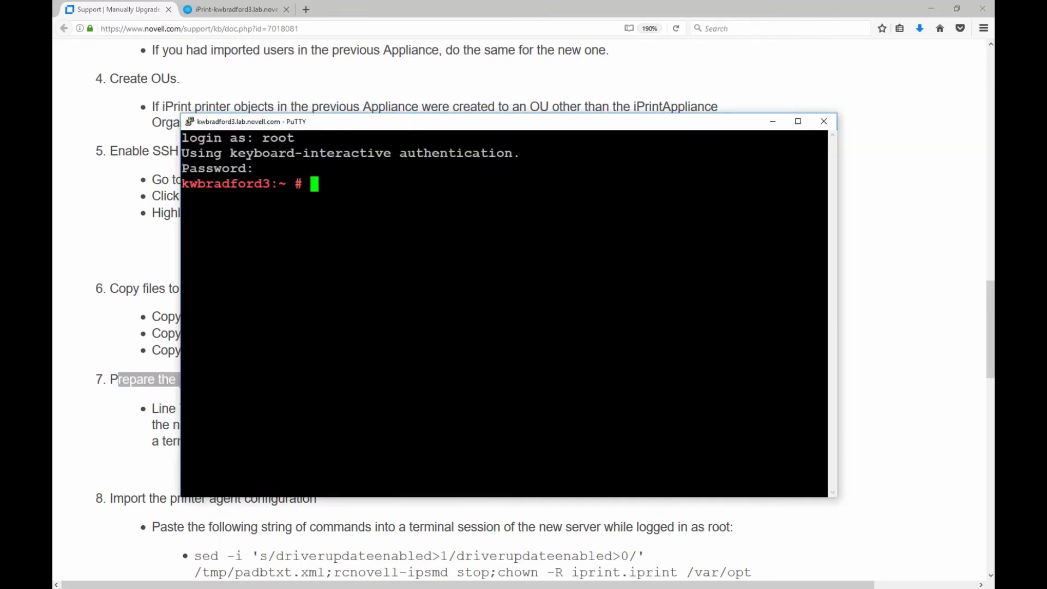
text(vi /tmp/)
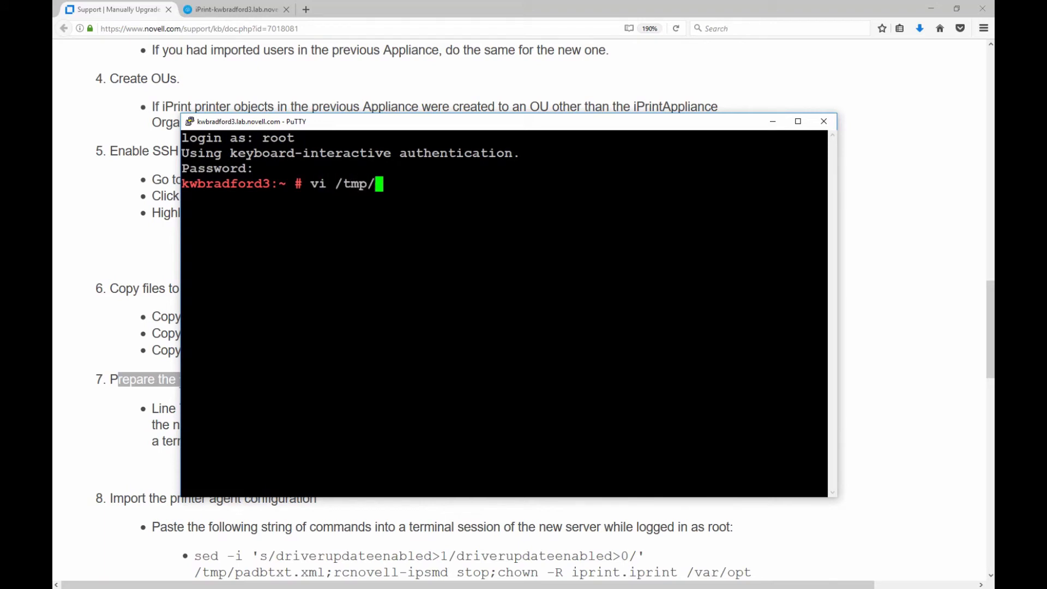
text(pad)
key(Tab)
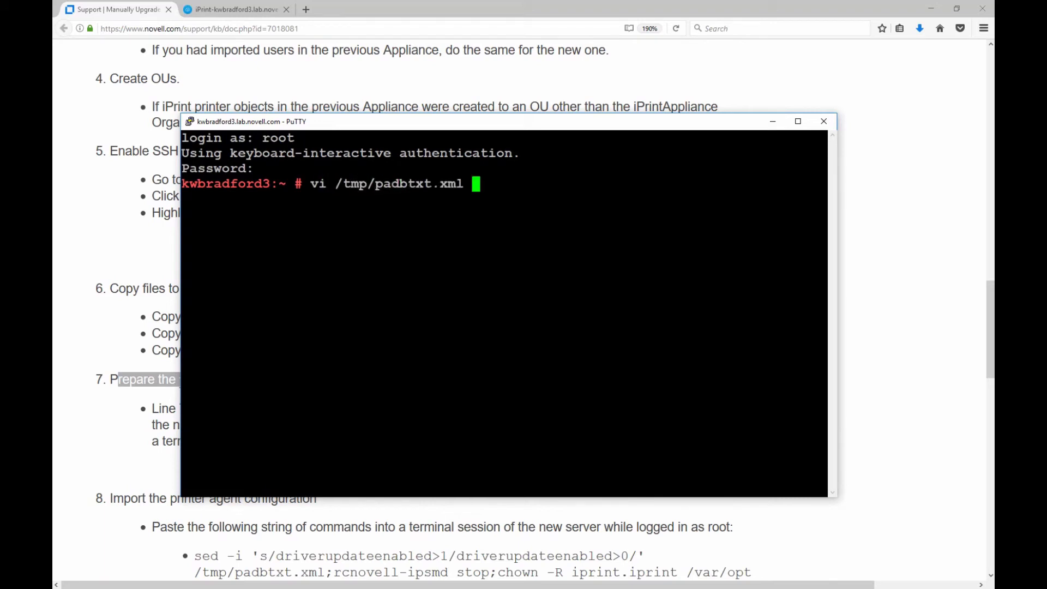
key(Return)
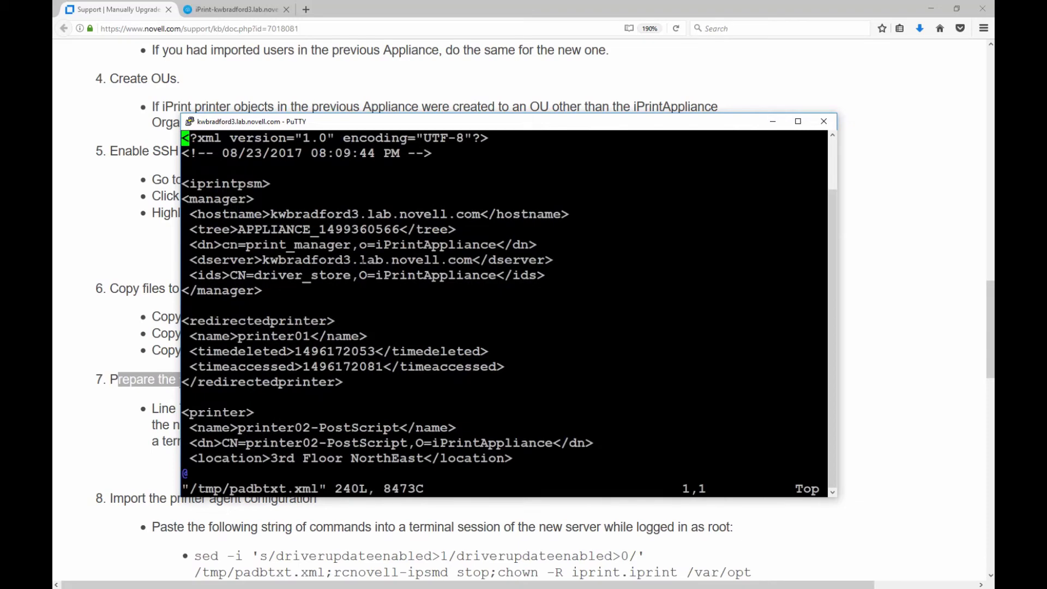
In insert mode, delete the old tree number digits from the tree name on line 7.
key(i)
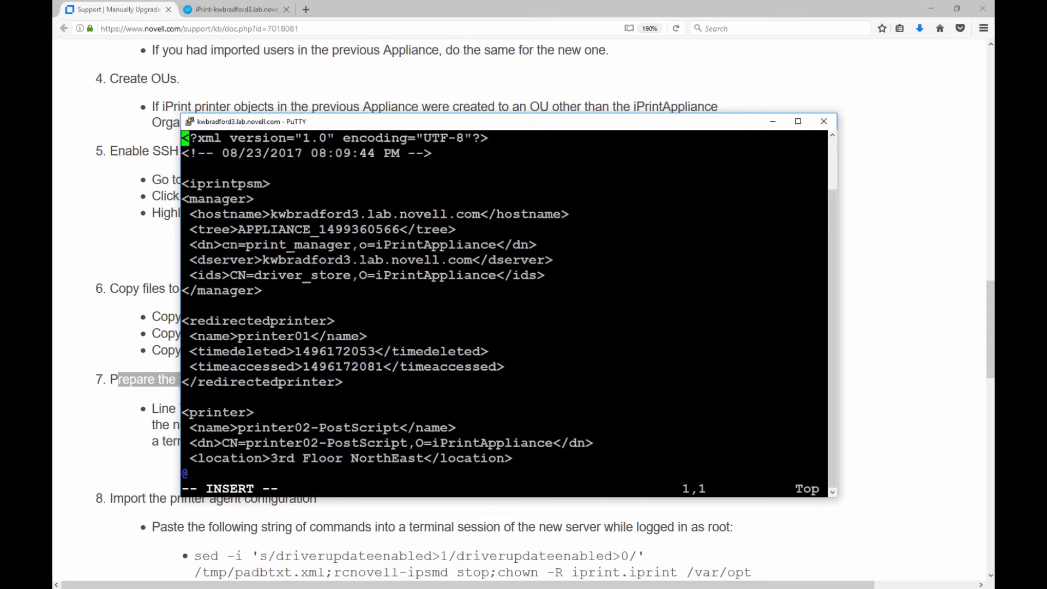
key(Down)
key(Down)
key(Down)
key(Down)
key(Down)
key(Right)
key(Right)
key(Right)
key(Down)
key(Right)
key(Right)
key(Right)
key(Right)
key(Right)
key(Right)
key(Right)
key(Right)
key(Right)
key(Right)
key(Right)
key(Right)
key(Right)
key(Right)
key(Delete)
key(Delete)
key(Delete)
key(Delete)
key(Delete)
key(Delete)
key(Delete)
key(Delete)
key(Delete)
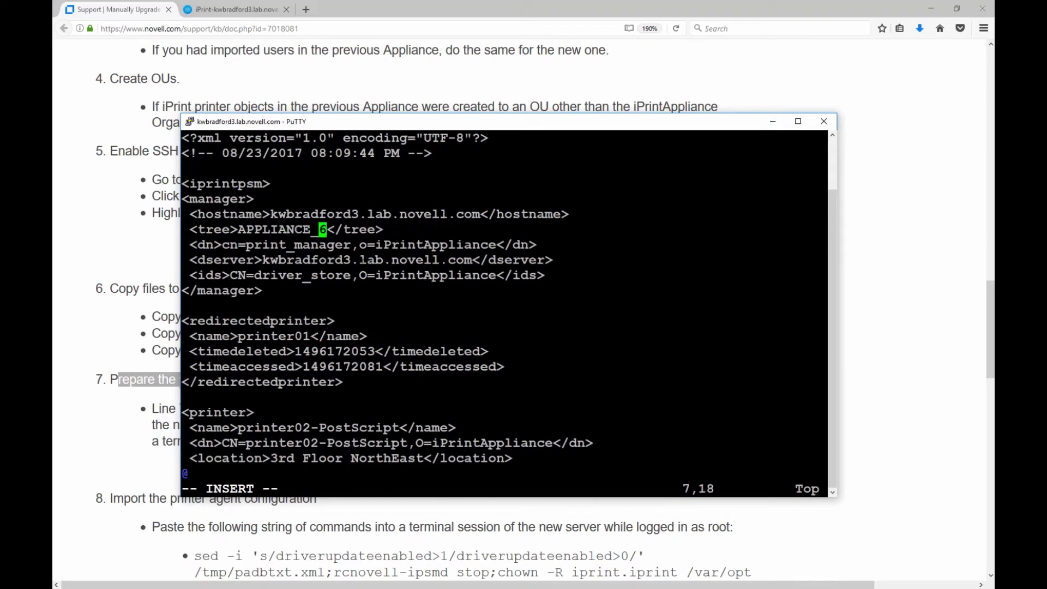
key(Delete)
Copy the 'ndsstat | grep Tree' command from step 7 of the Novell KB article.
click(256, 9)
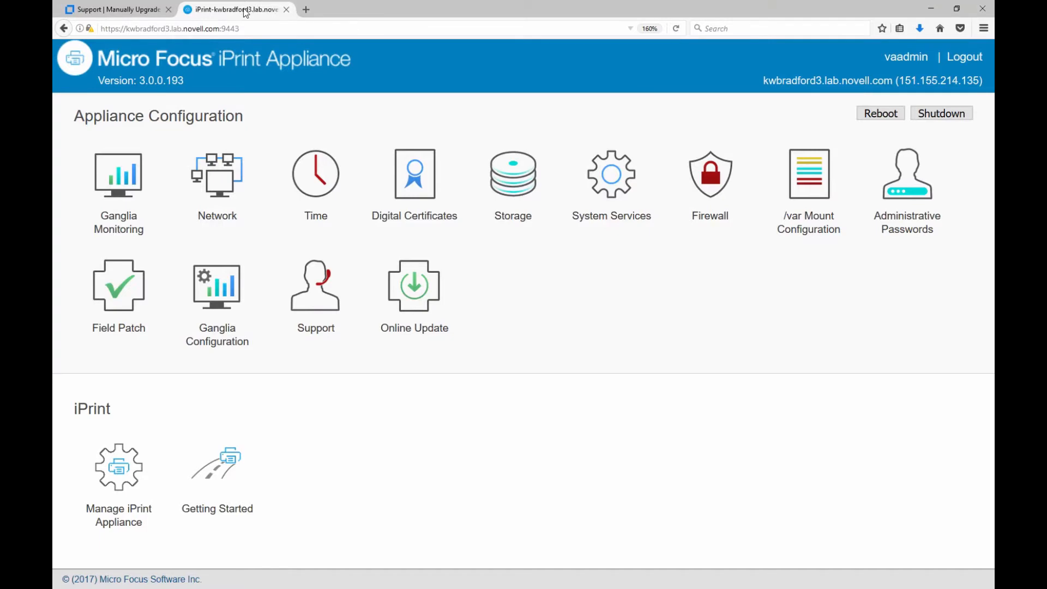
click(131, 9)
scroll(365, 453, down, 1)
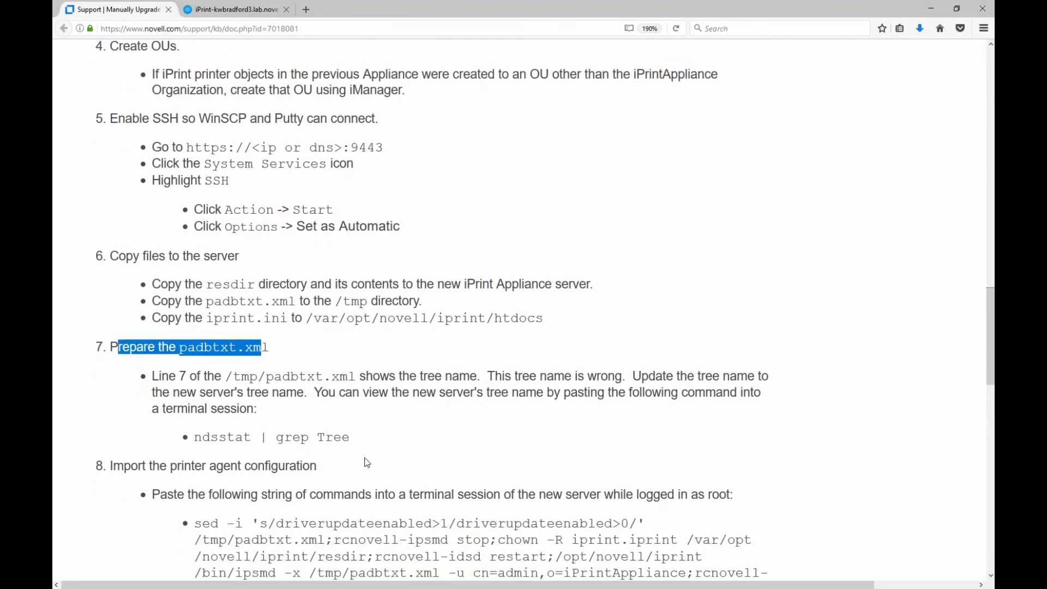
scroll(367, 463, down, 2)
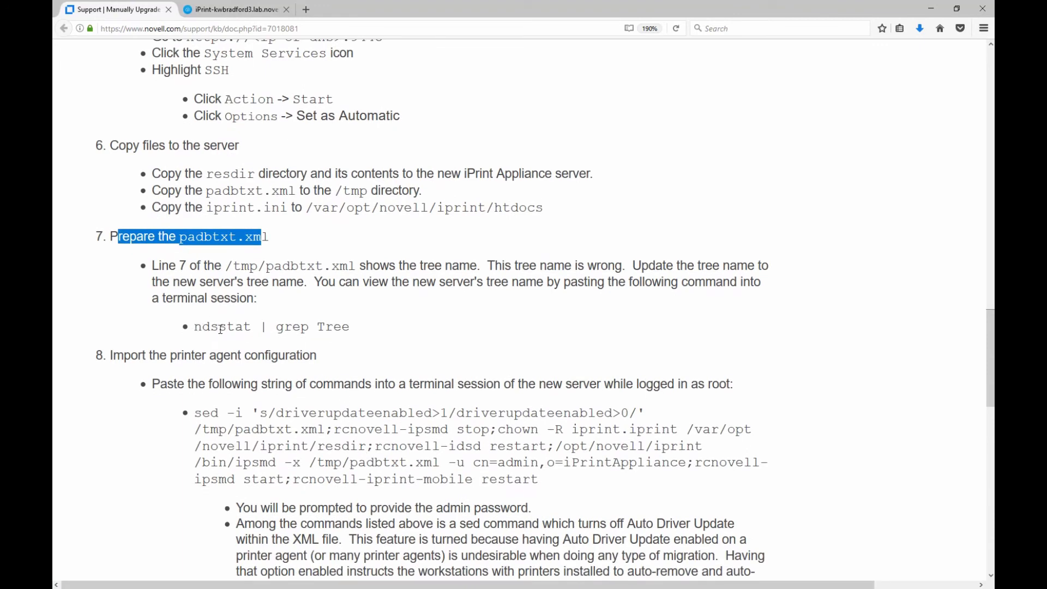
drag(196, 328, 350, 328)
right_click(334, 328)
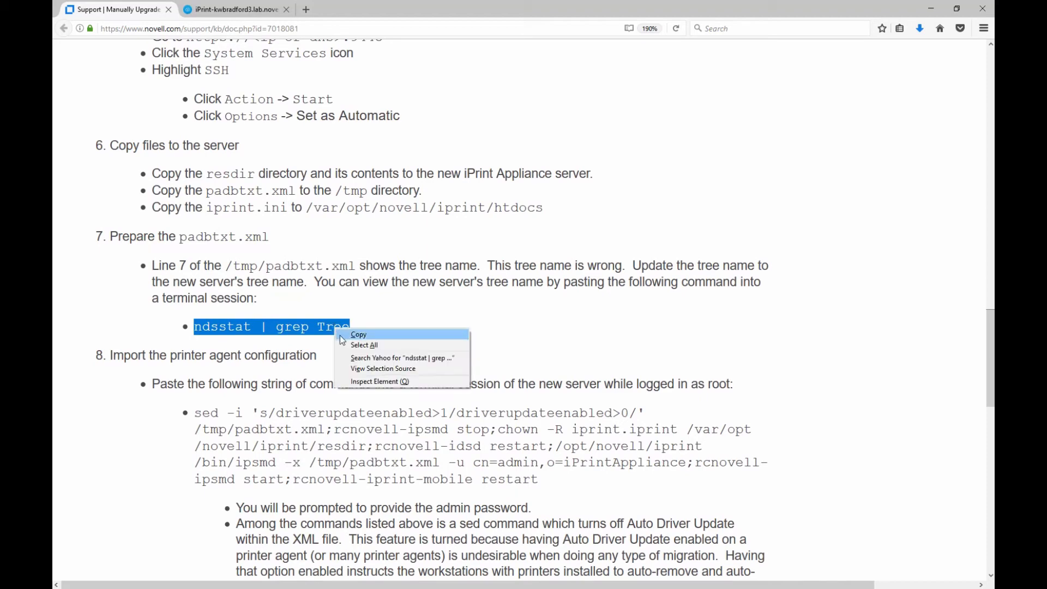
click(351, 339)
In PuTTY, save padbtxt.xml and exit vi with :wq.
key(alt+Tab)
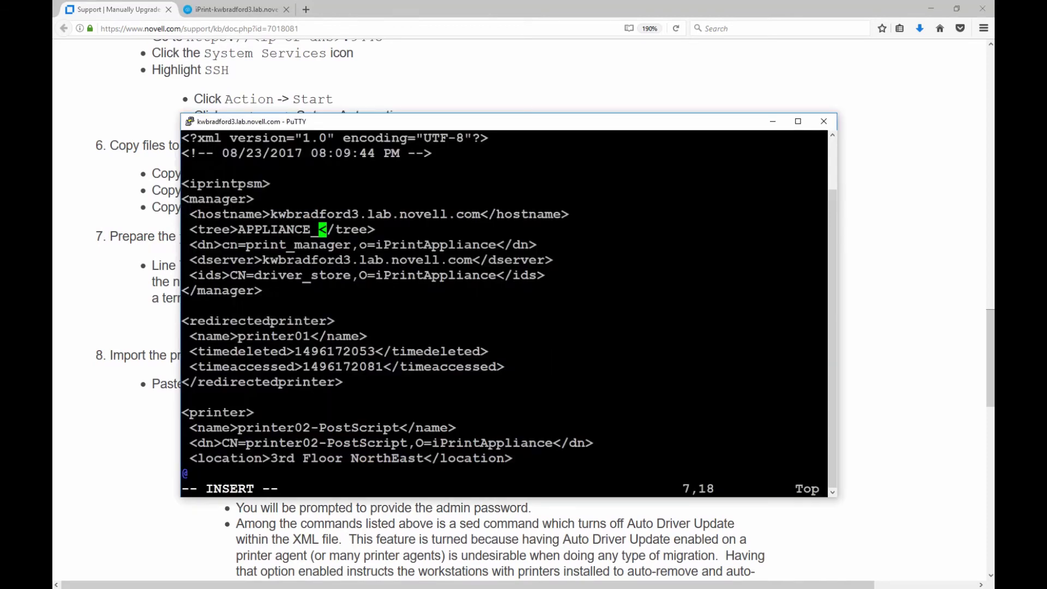
key(Escape)
text(:wq)
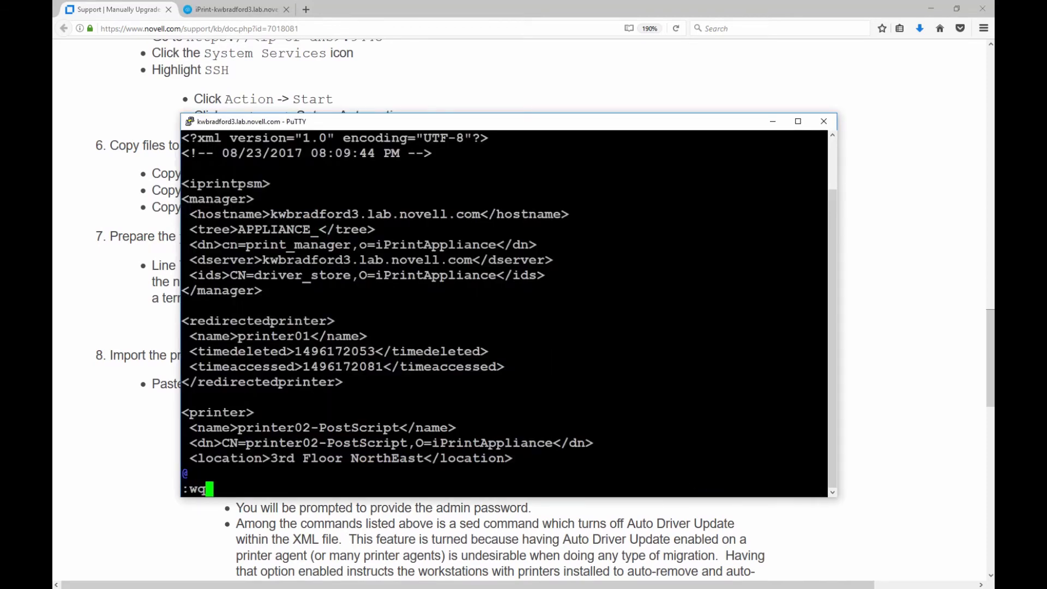
key(Return)
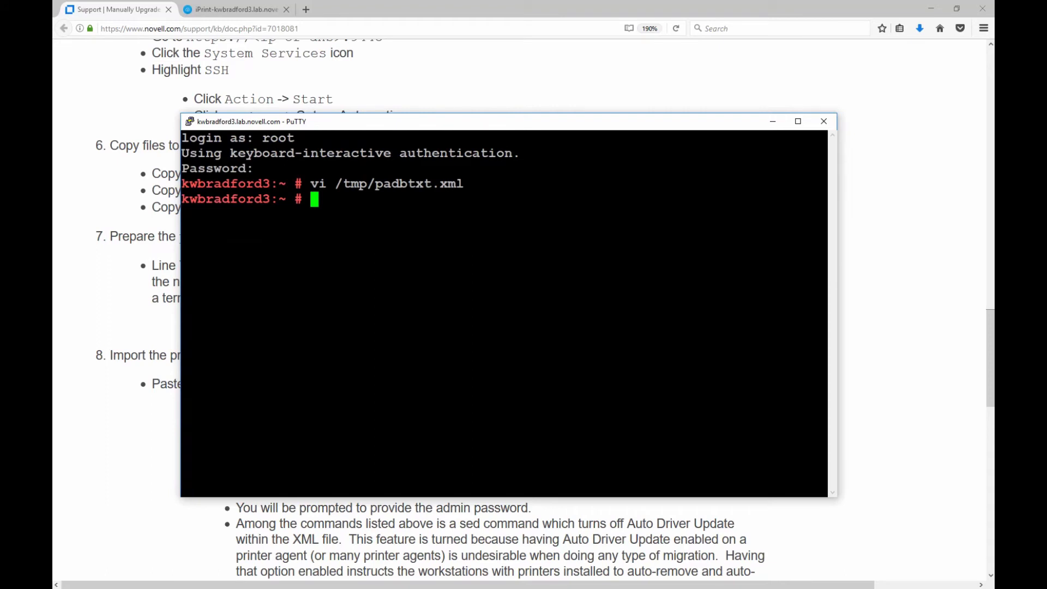
key(Up)
key(Up)
key(Return)
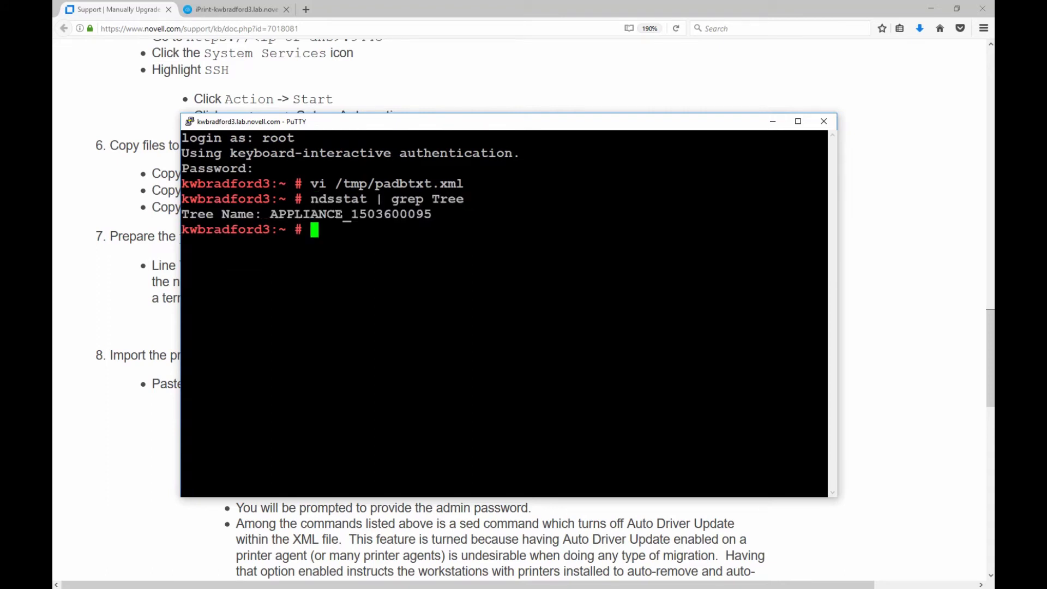
drag(350, 214, 432, 214)
right_click(413, 213)
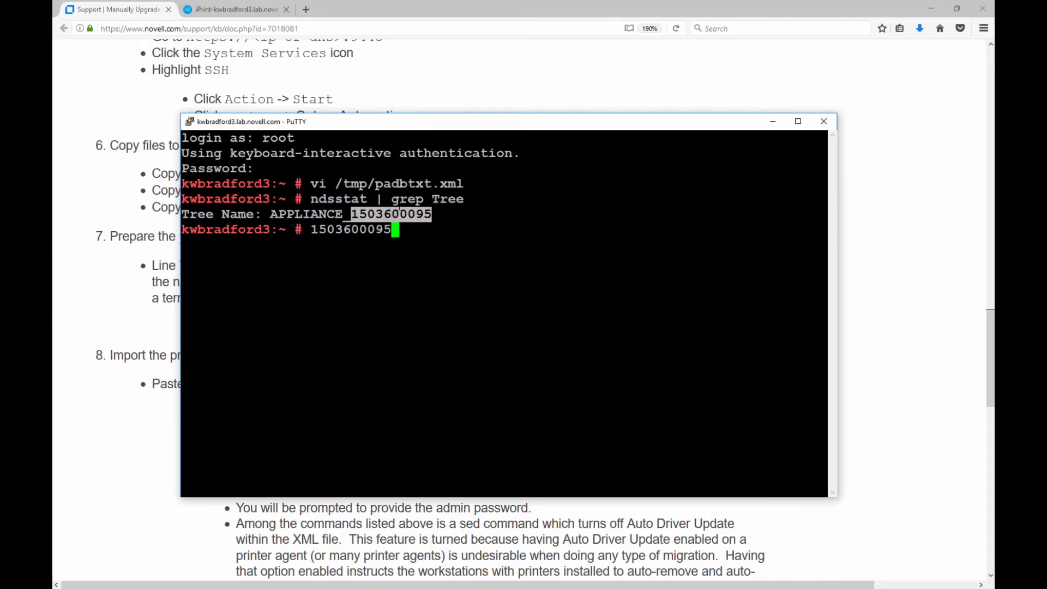
key(BackSpace)
key(BackSpace)
key(BackSpace)
key(BackSpace)
key(BackSpace)
key(BackSpace)
key(BackSpace)
key(BackSpace)
key(BackSpace)
key(BackSpace)
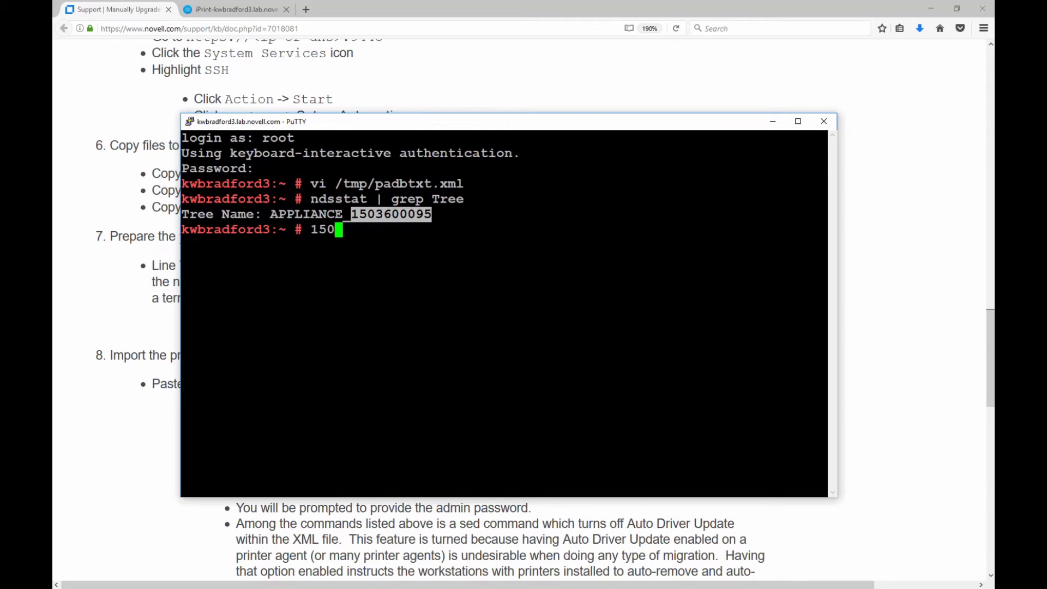
text(vi /tmp/padbtxt.xml)
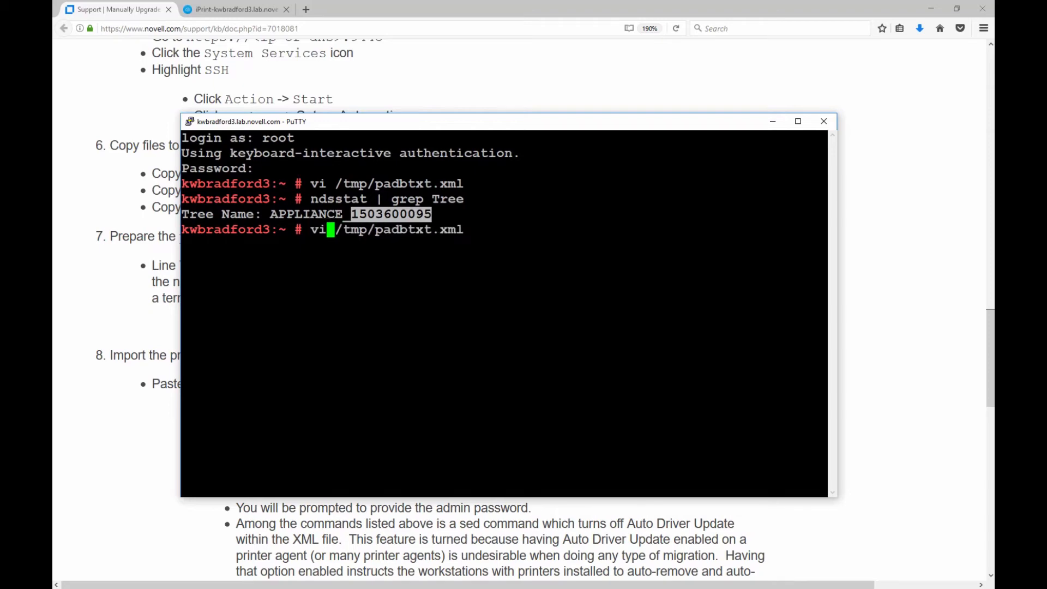
key(Return)
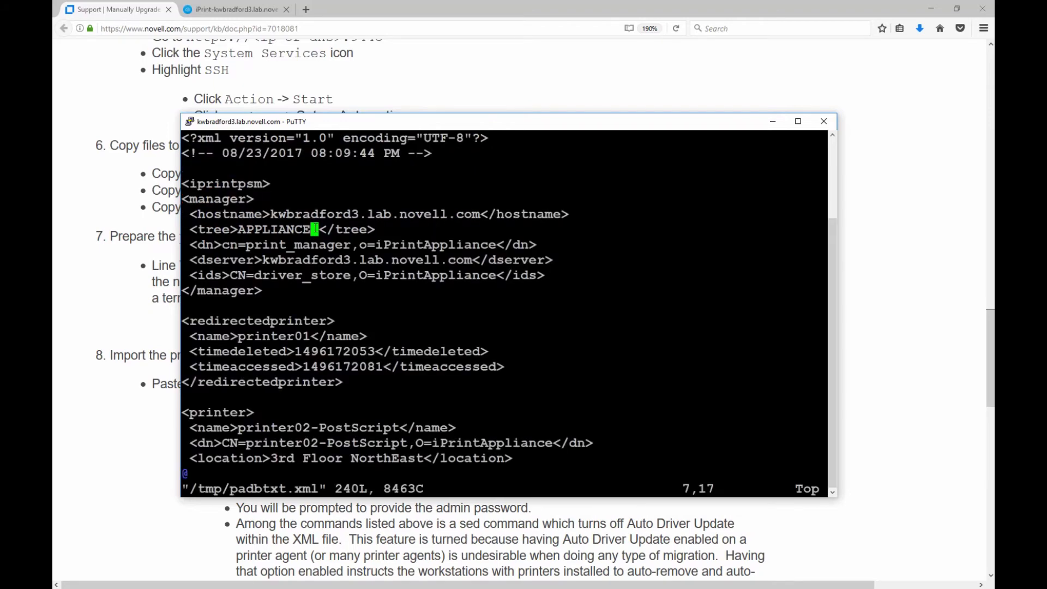
text(i)
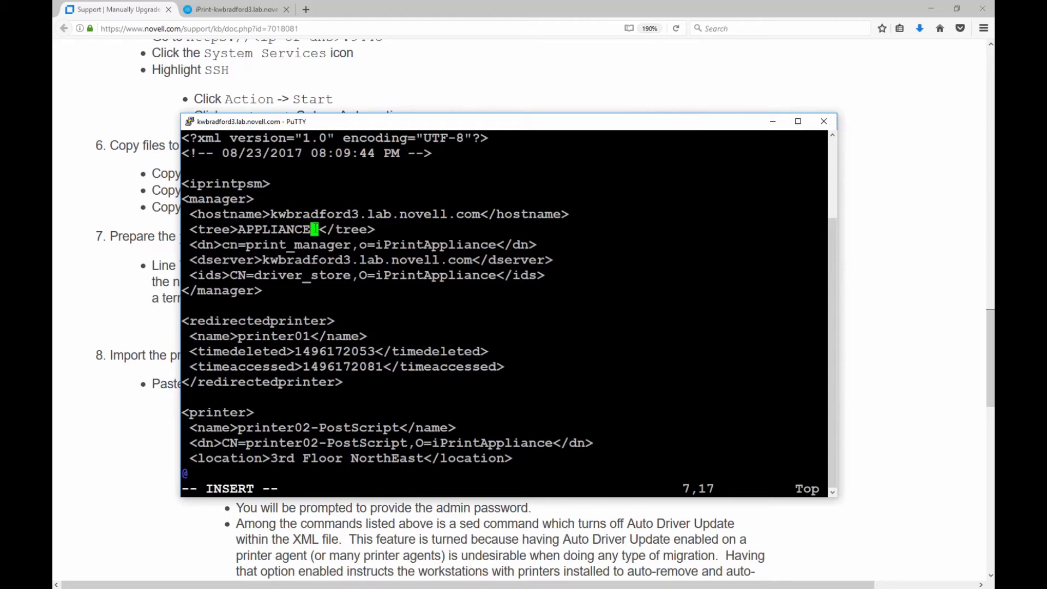
text(_)
right_click(323, 229)
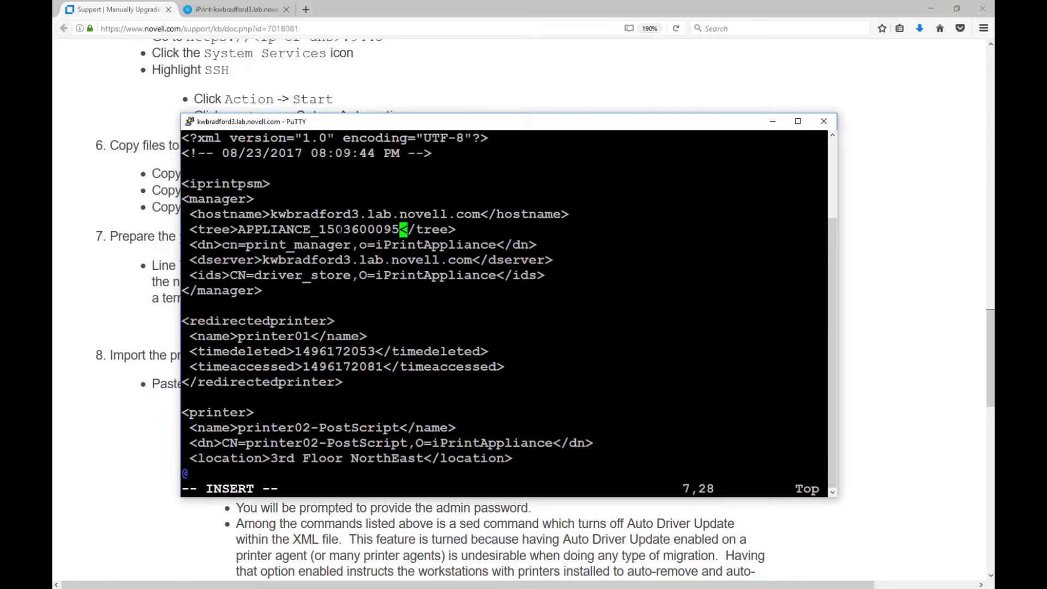
key(Down)
key(Down)
key(Down)
key(Down)
key(Down)
key(Down)
key(Down)
key(Down)
key(Down)
key(Down)
key(Down)
key(Down)
key(Down)
key(Down)
key(Down)
key(Down)
key(Down)
key(Down)
key(Down)
key(Down)
key(Down)
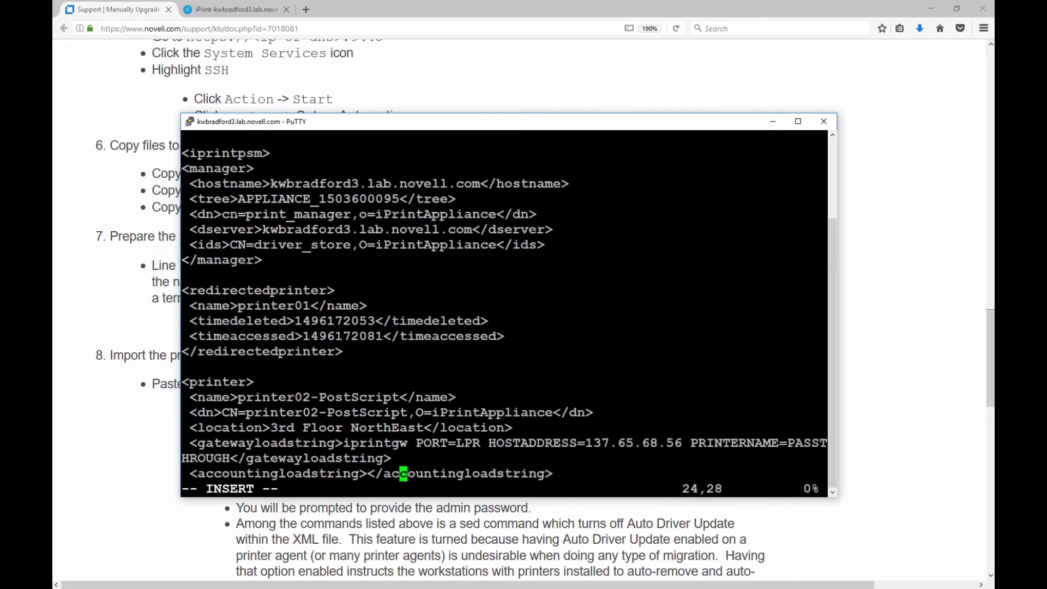
key(Up)
key(Up)
key(Up)
key(Up)
key(Up)
key(Up)
key(Up)
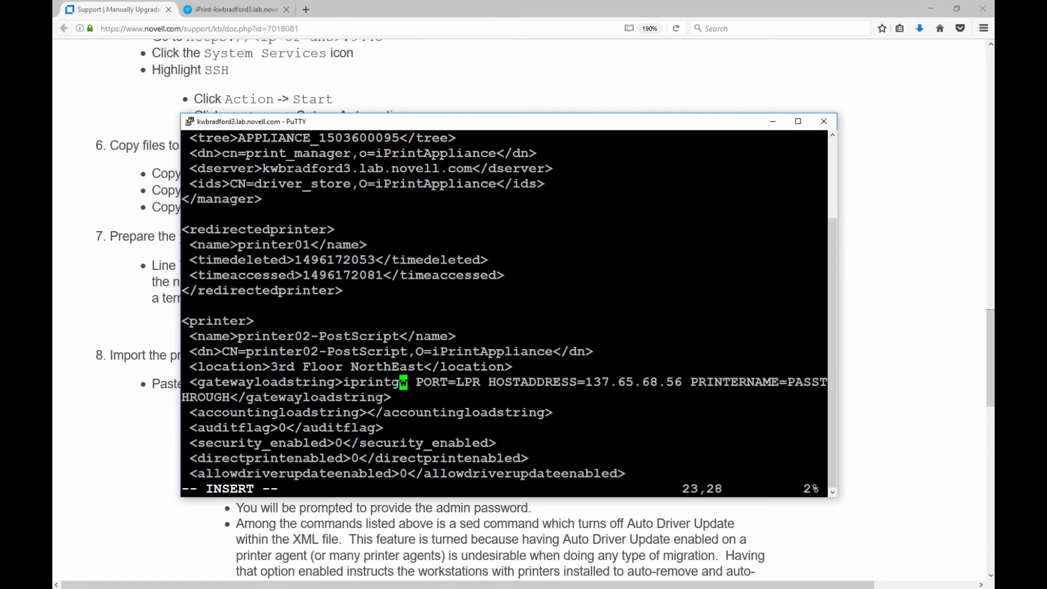
key(Right)
key(Right)
key(Right)
key(Right)
key(Right)
key(Left)
key(Up)
key(Up)
key(Up)
key(Up)
key(Up)
key(Up)
key(Up)
key(Up)
key(Up)
key(Up)
key(Up)
key(Up)
key(Up)
key(Up)
key(Up)
key(Up)
key(Up)
key(Up)
key(Up)
key(Up)
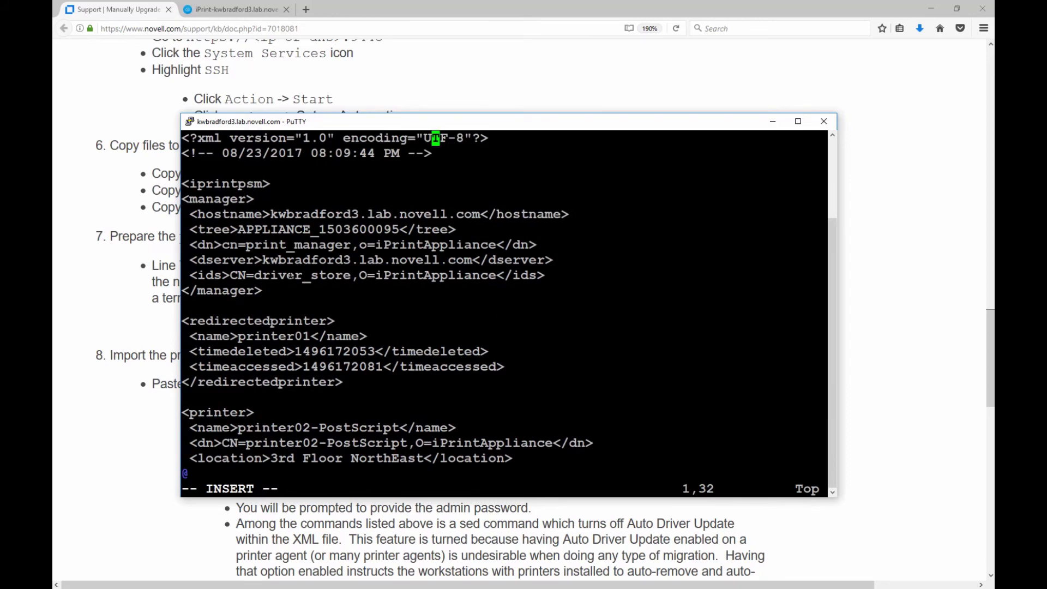
key(Page_Down)
key(Page_Down)
key(Page_Down)
key(Page_Down)
key(Page_Down)
key(Page_Down)
key(Page_Down)
key(Page_Down)
key(Page_Down)
key(Page_Down)
key(Page_Down)
key(Page_Down)
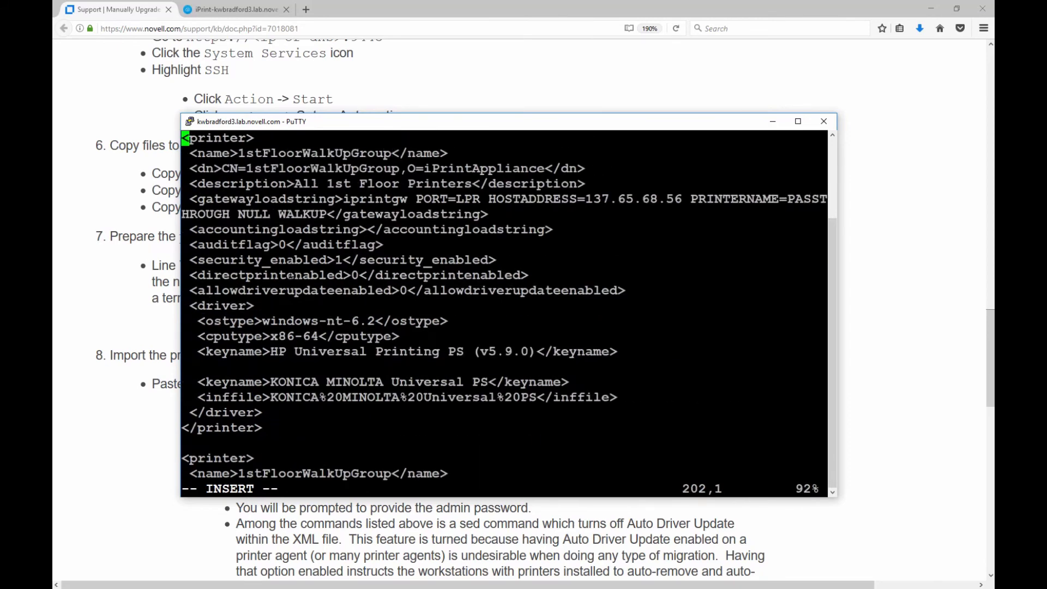
key(Page_Up)
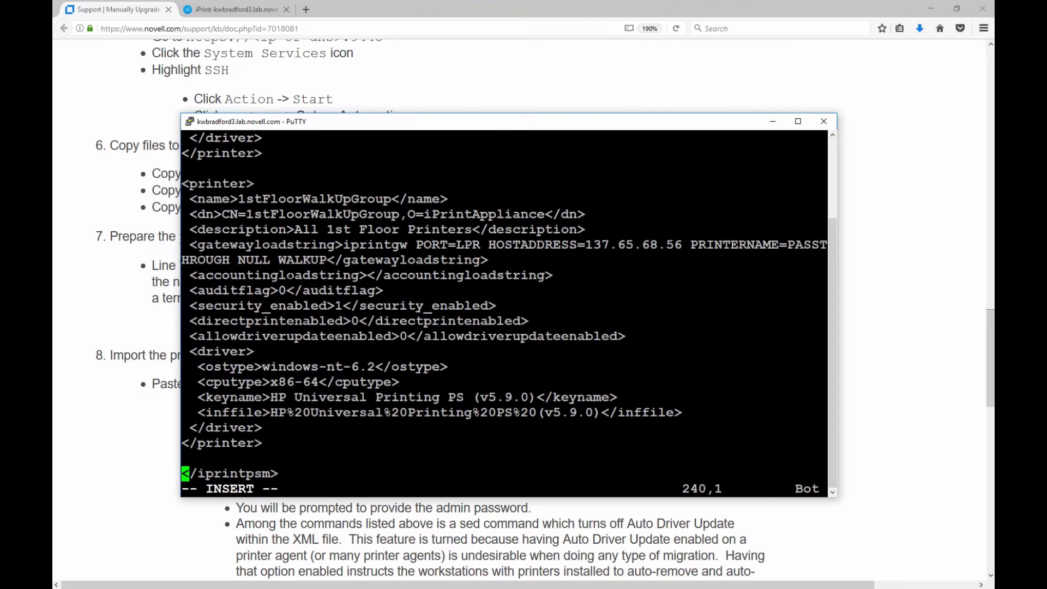
key(Escape)
text(:)
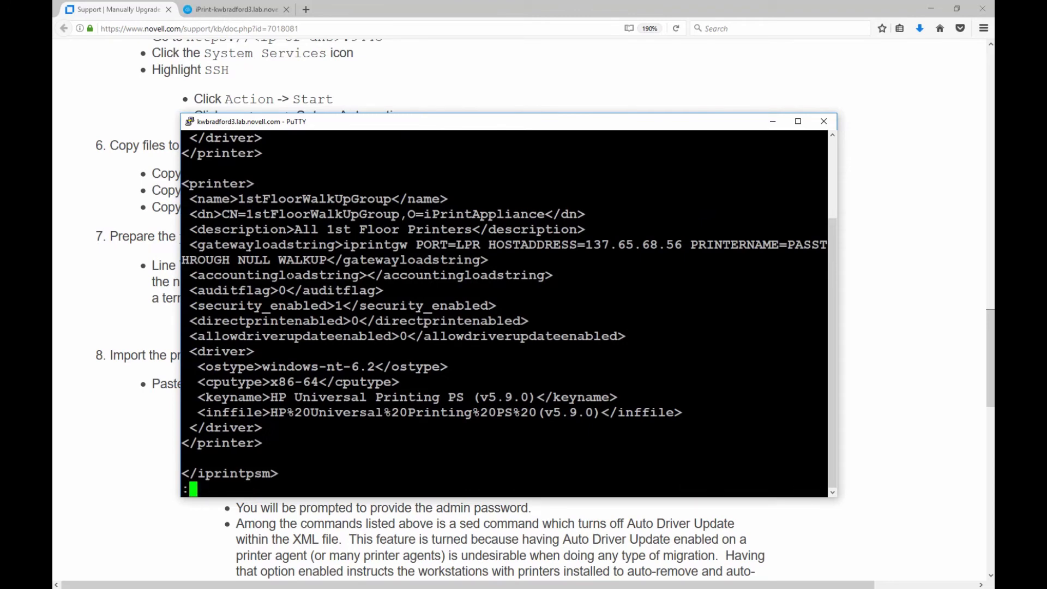
text(wq)
key(Return)
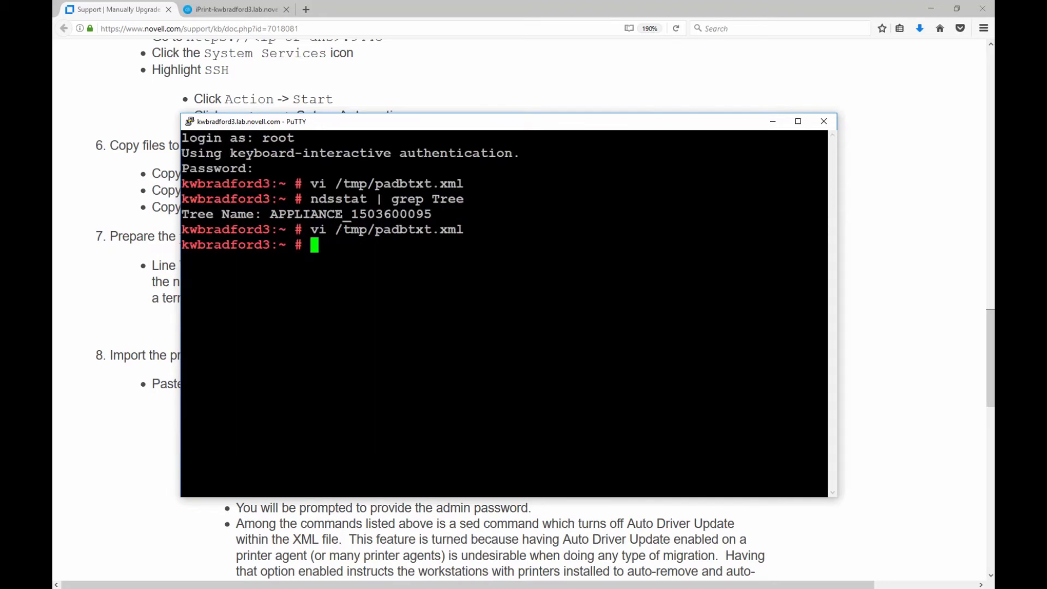
text(less /tmp/pad)
key(Tab)
key(Return)
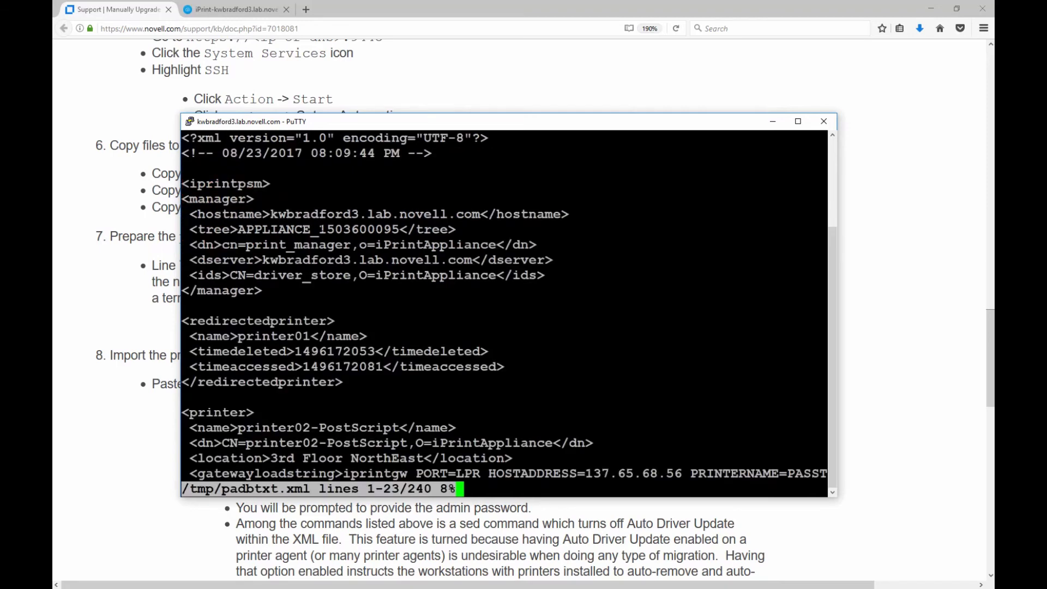
drag(319, 230, 399, 230)
key(Escape)
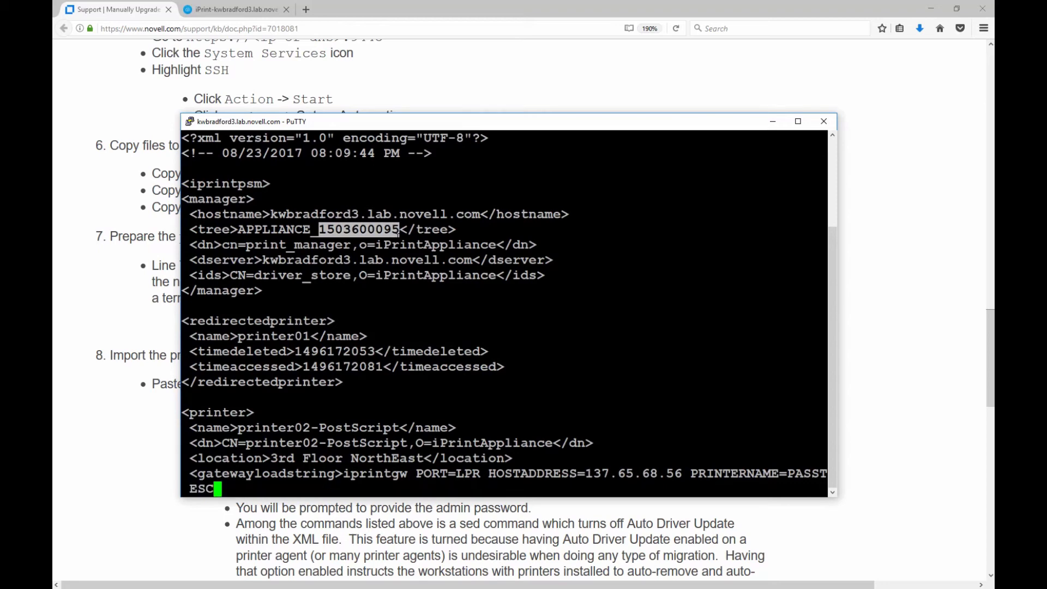
key(q)
key(q)
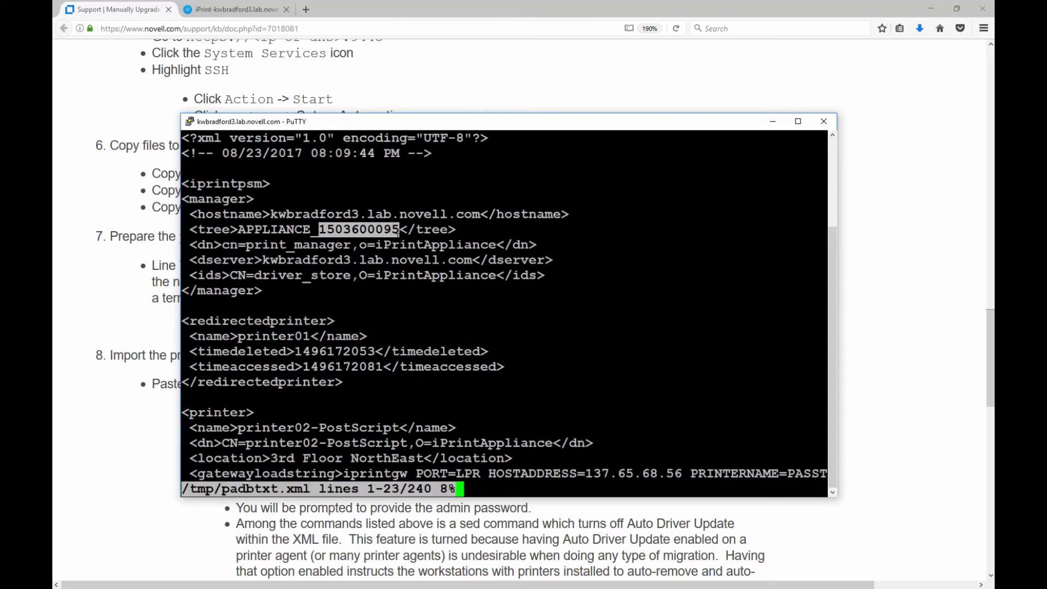
Scroll the KB article to step 8 and read through its driverupdateenabled sed command.
click(150, 344)
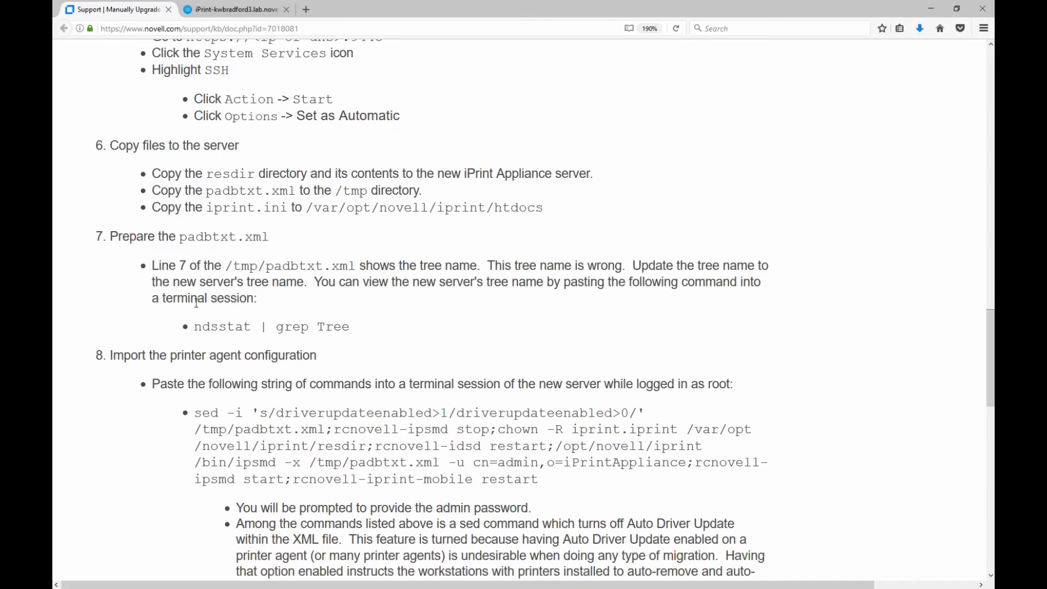
drag(120, 235, 146, 248)
drag(143, 355, 216, 356)
scroll(281, 387, down, 2)
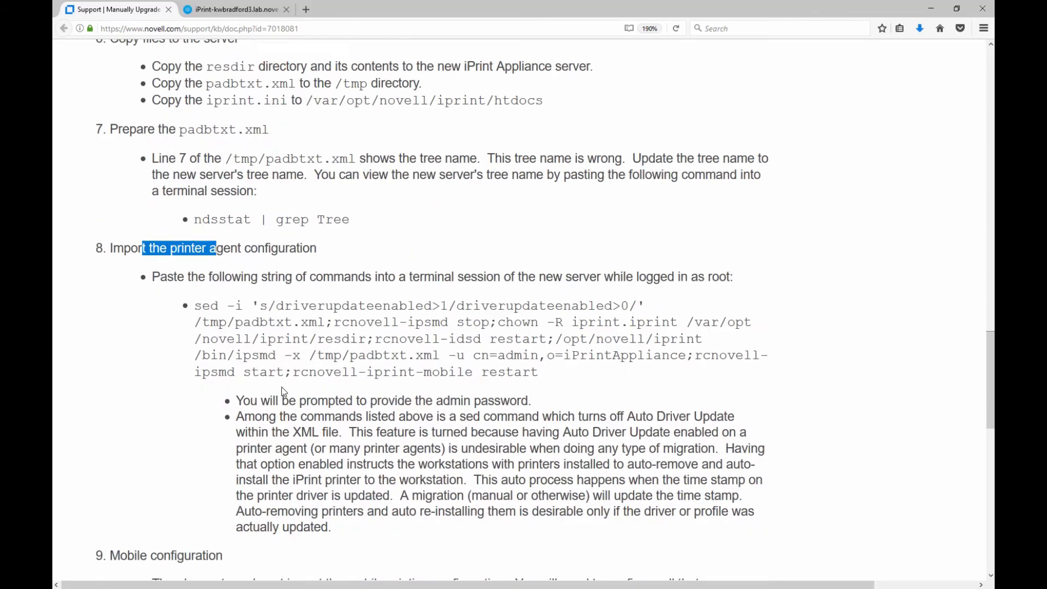
scroll(281, 387, down, 2)
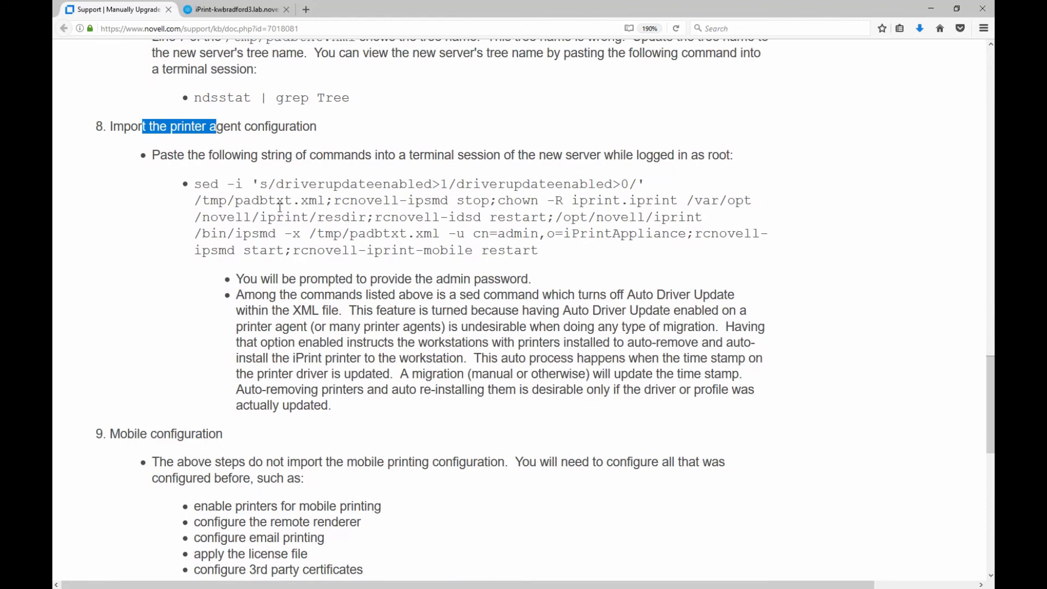
drag(204, 184, 482, 184)
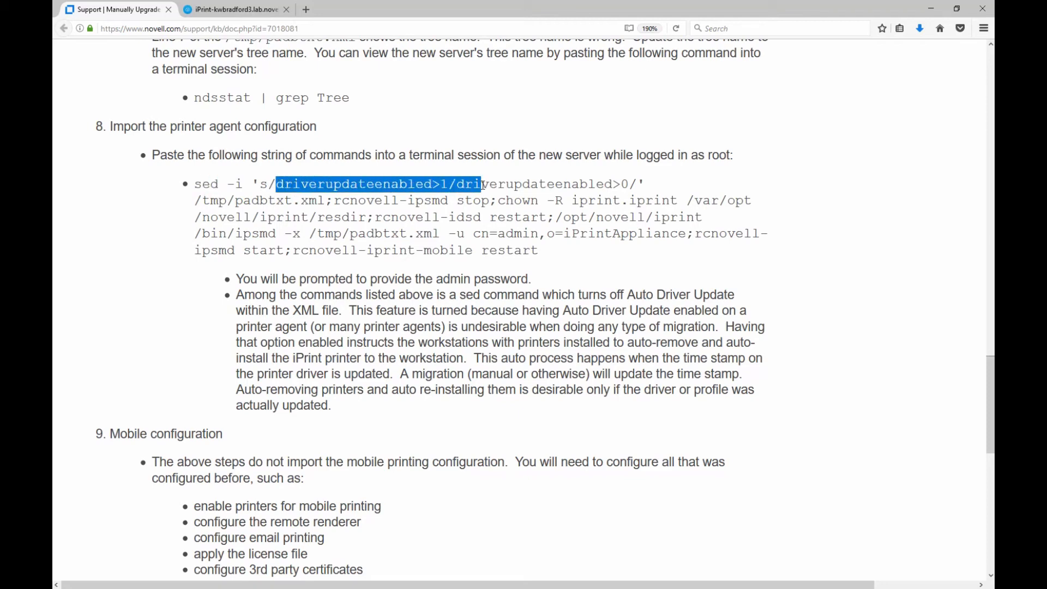
drag(494, 185, 566, 187)
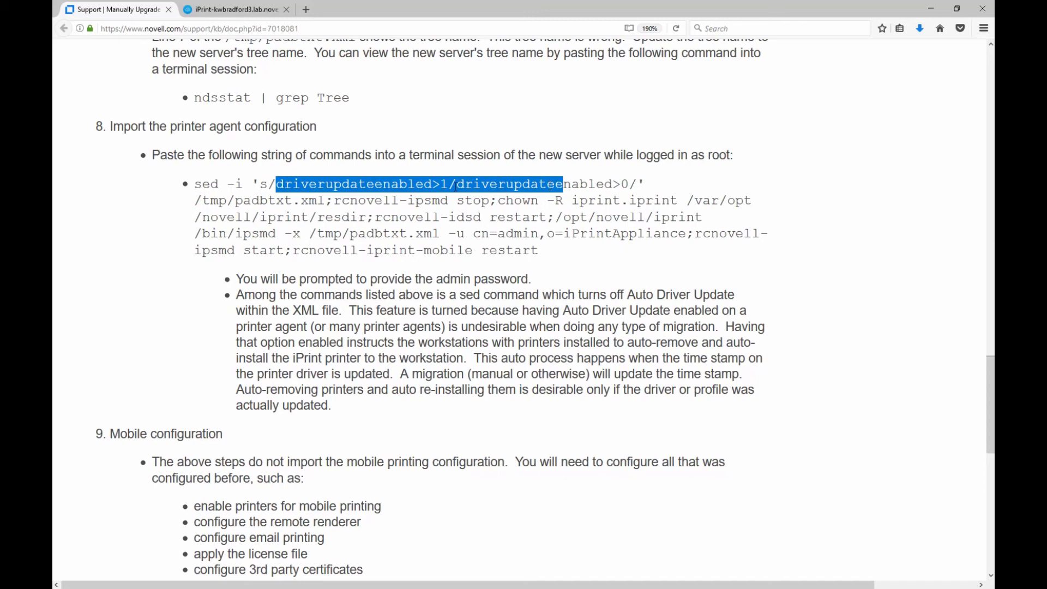
drag(440, 184, 636, 184)
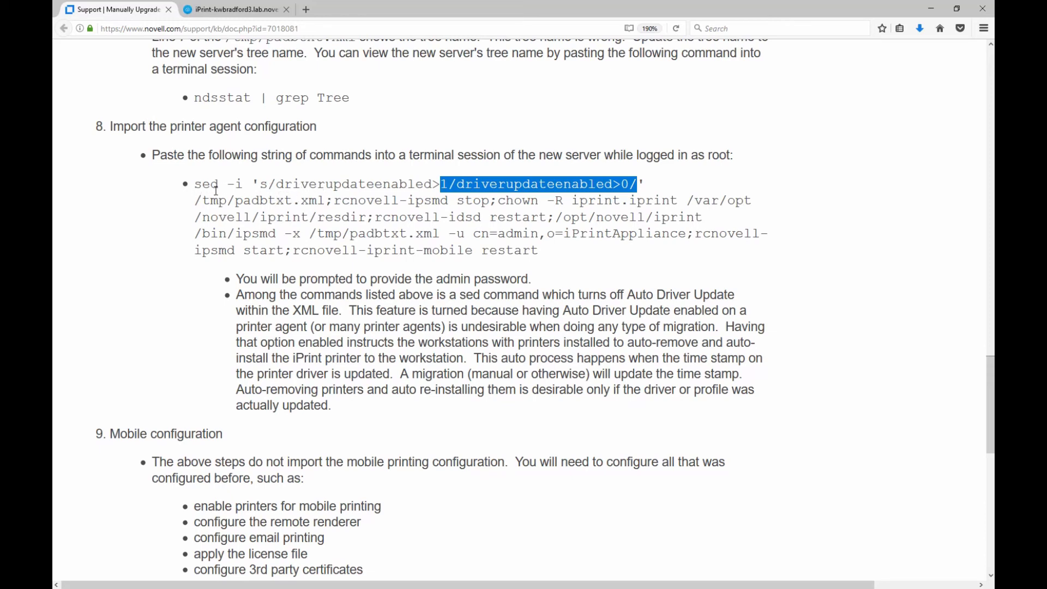
Read the step 8 command parts: sed edit, ipsmd stop, chown -R iprint.iprint, XML import, restarts.
drag(196, 185, 326, 200)
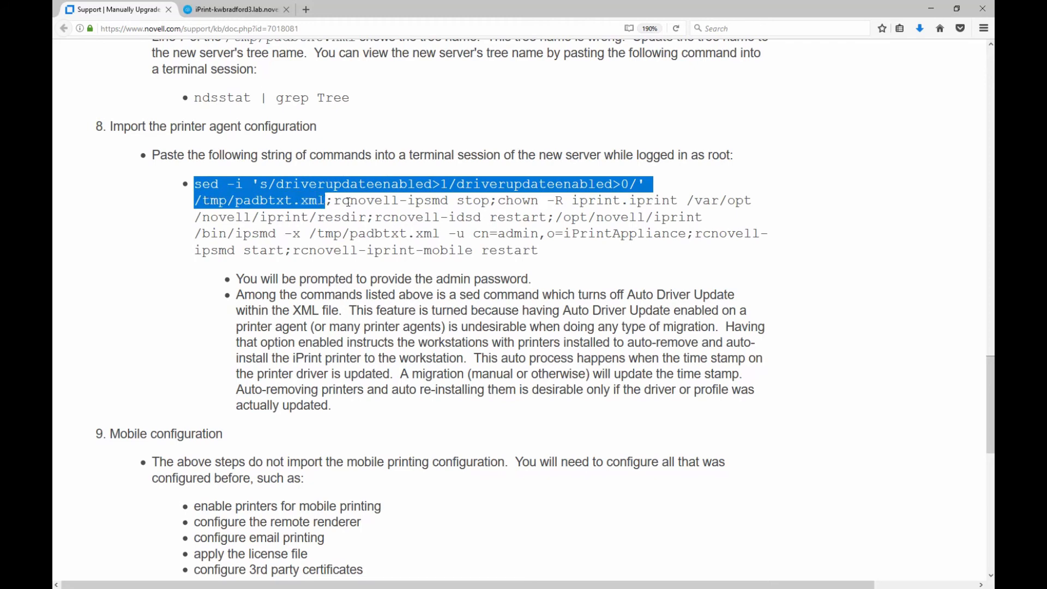
drag(345, 200, 358, 218)
click(548, 204)
double_click(548, 204)
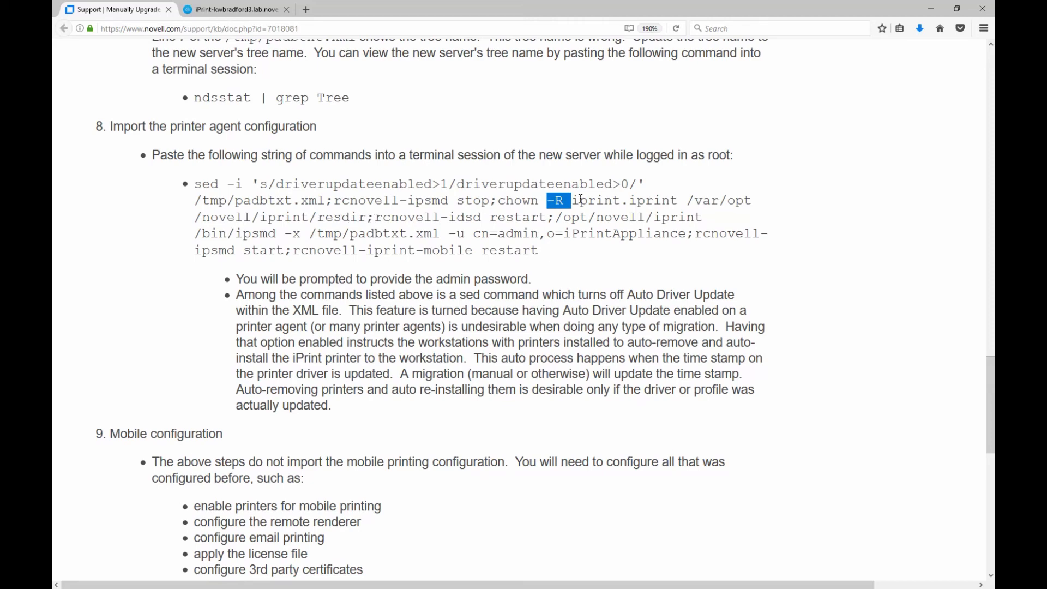
drag(580, 200, 658, 204)
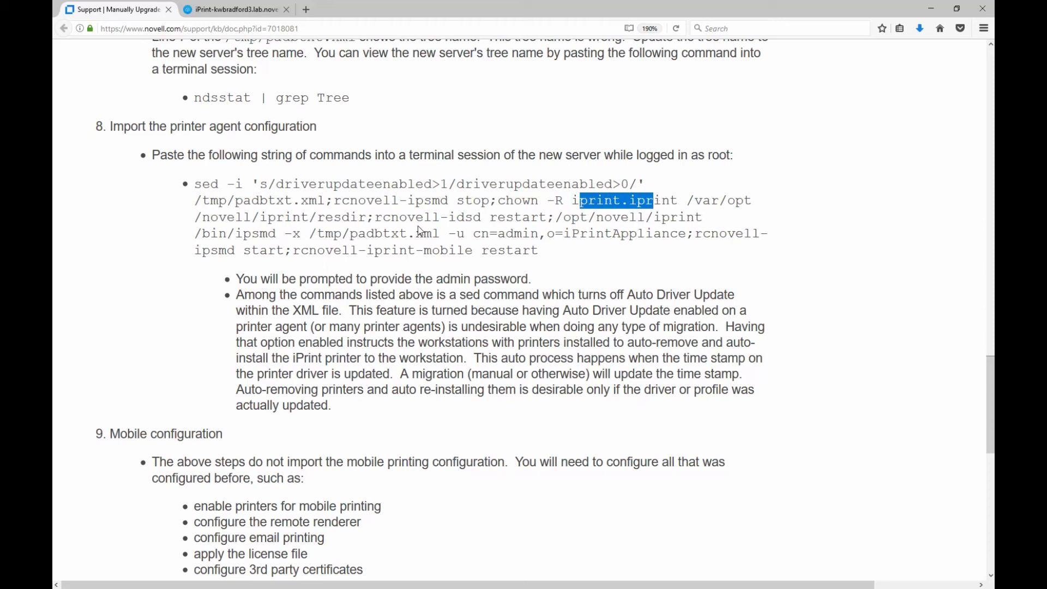
drag(383, 217, 547, 217)
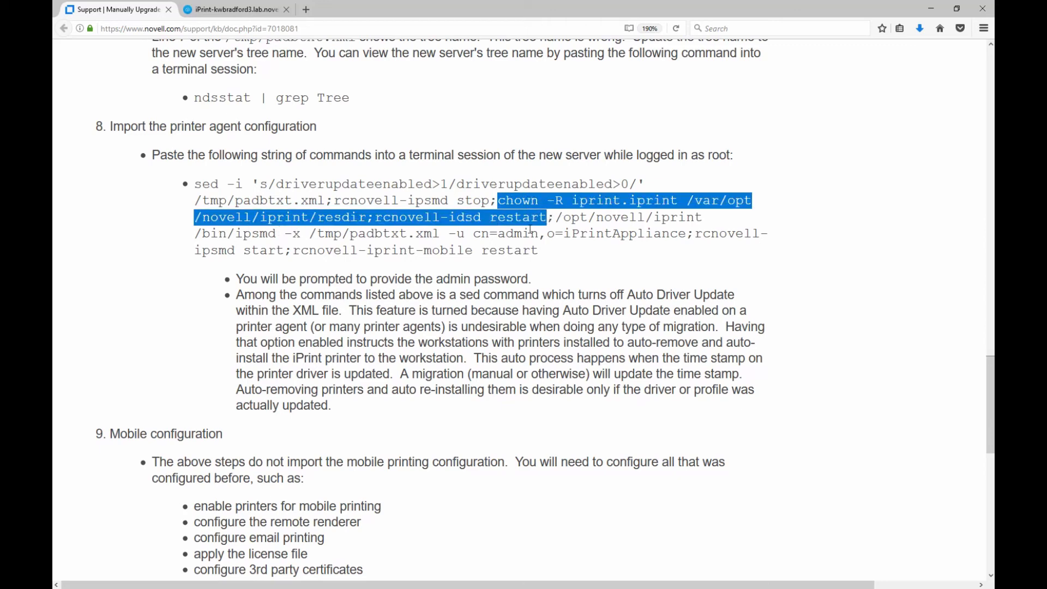
drag(556, 217, 629, 239)
drag(664, 236, 677, 235)
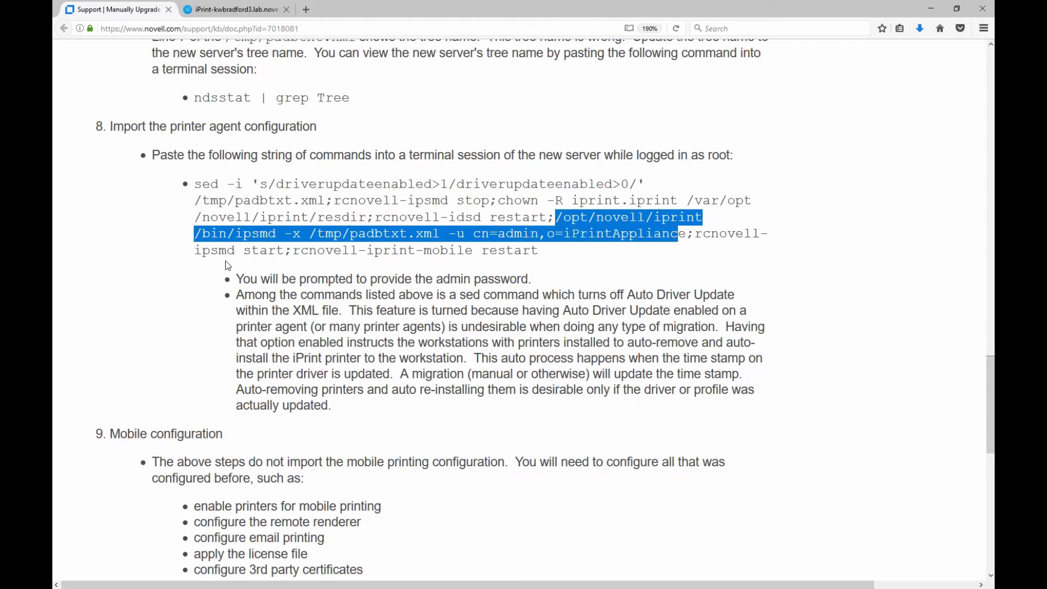
drag(212, 252, 523, 251)
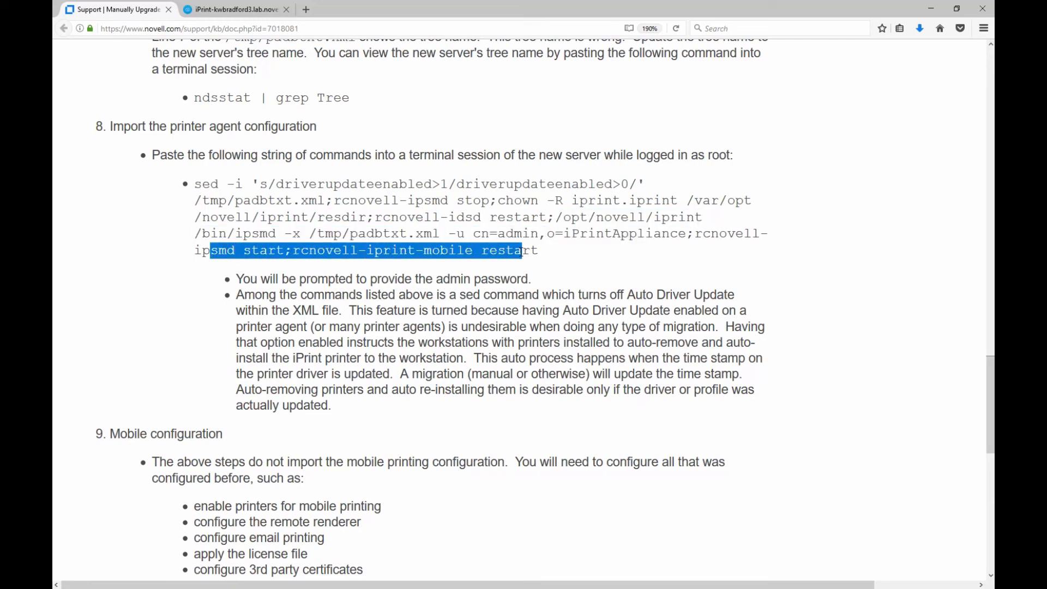
Select the entire step 8 command string and copy it.
click(521, 251)
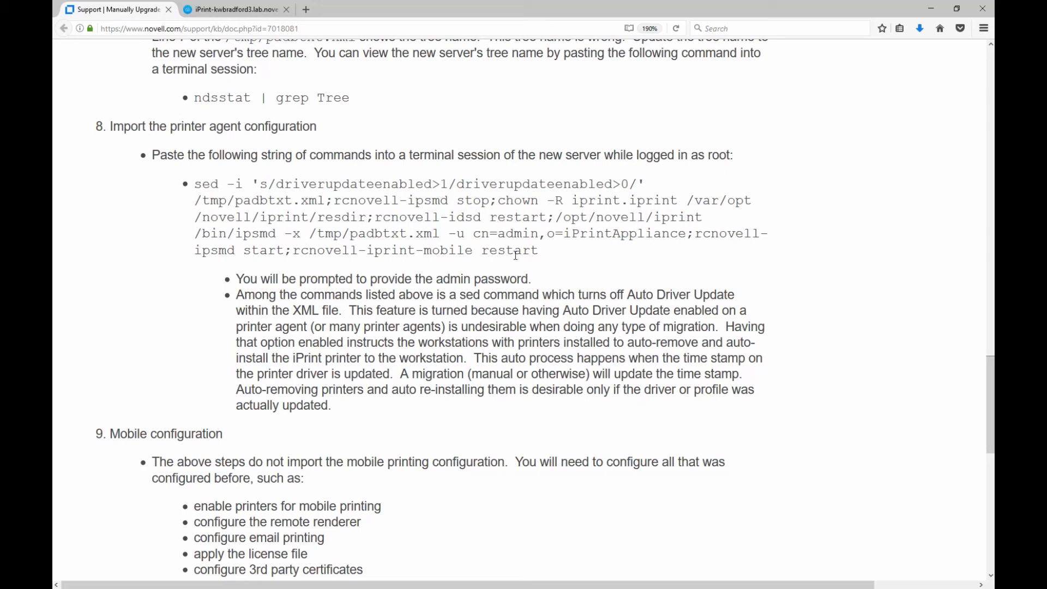
drag(539, 252, 187, 185)
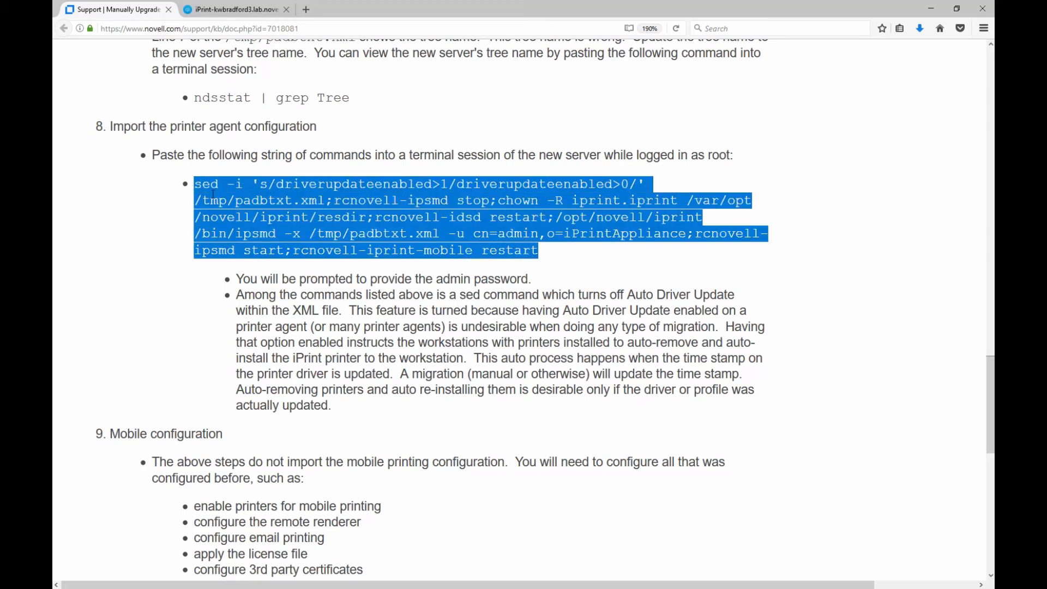
right_click(221, 191)
click(254, 201)
Paste and run the step 8 import command in PuTTY with the admin password until all 12 items import.
key(alt+Tab)
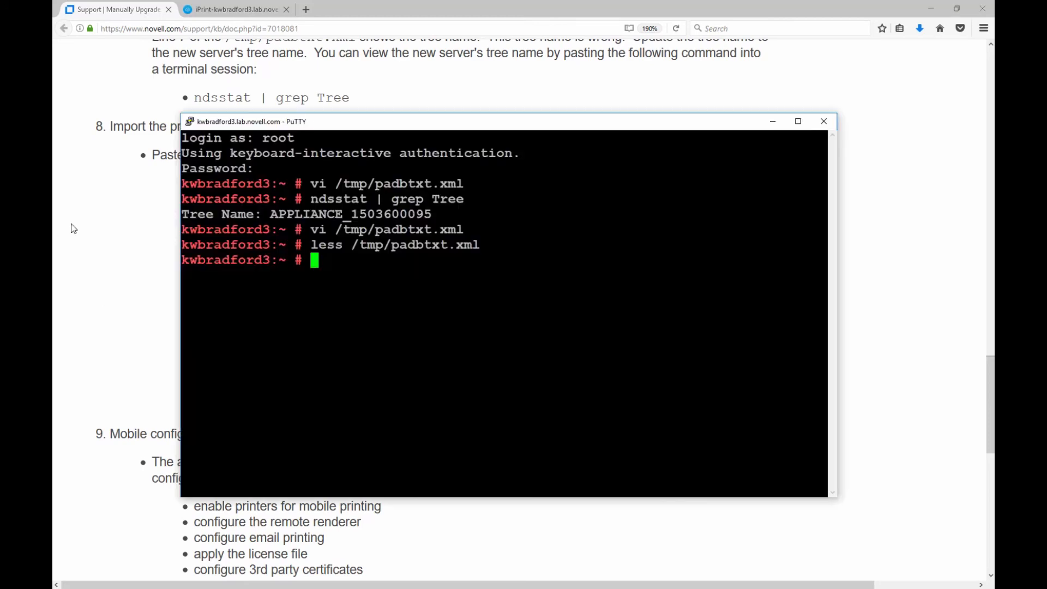
right_click(325, 261)
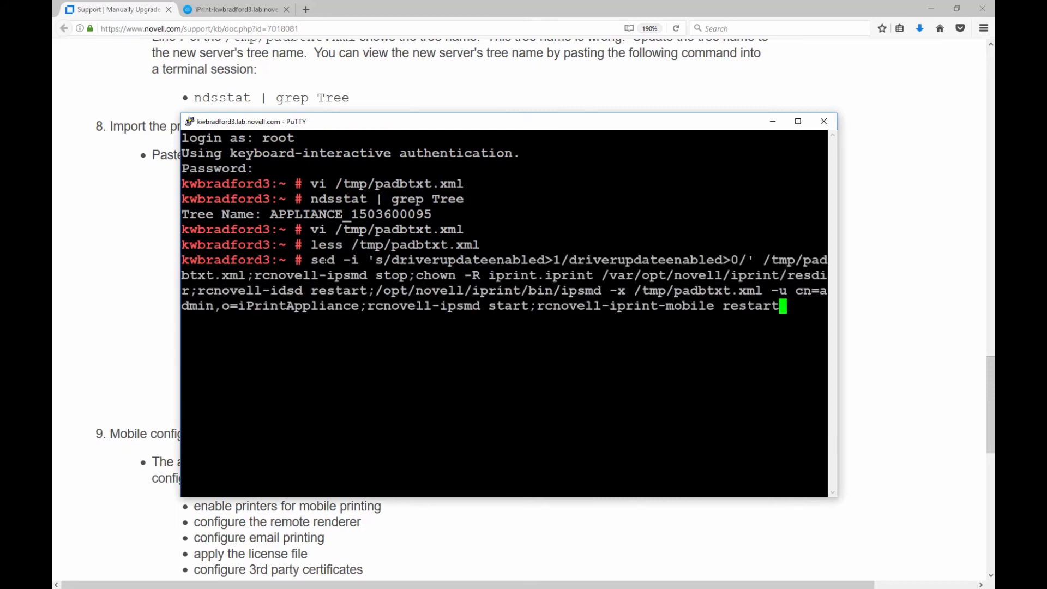
key(Return)
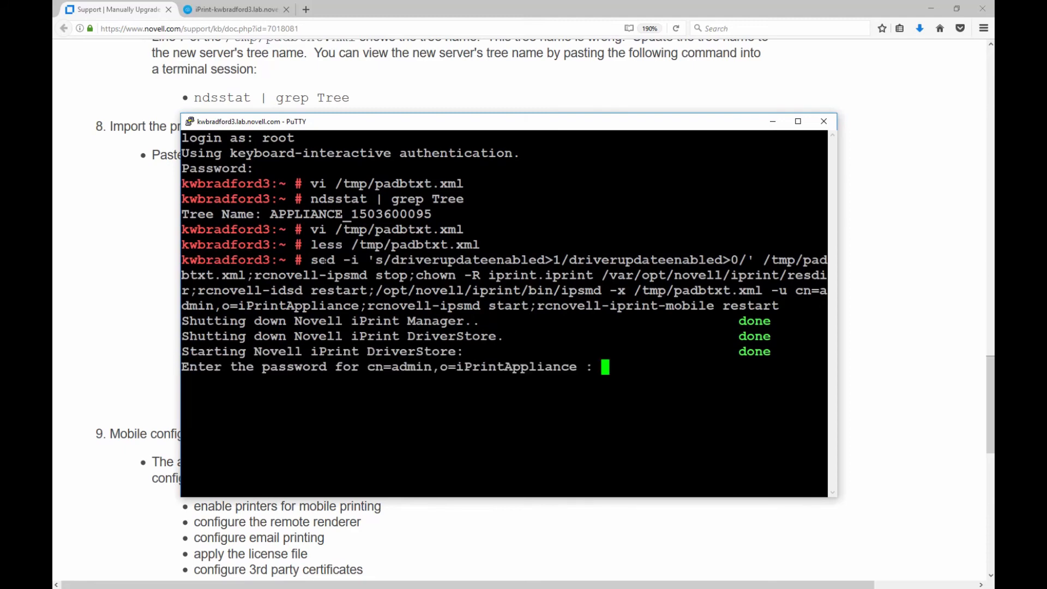
key(Return)
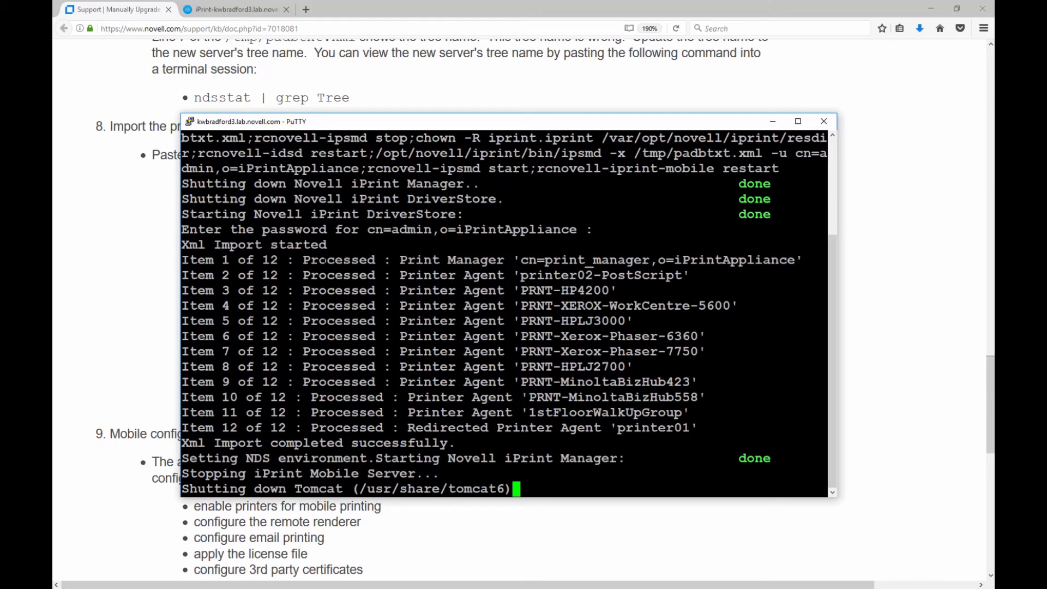
drag(433, 127, 441, 64)
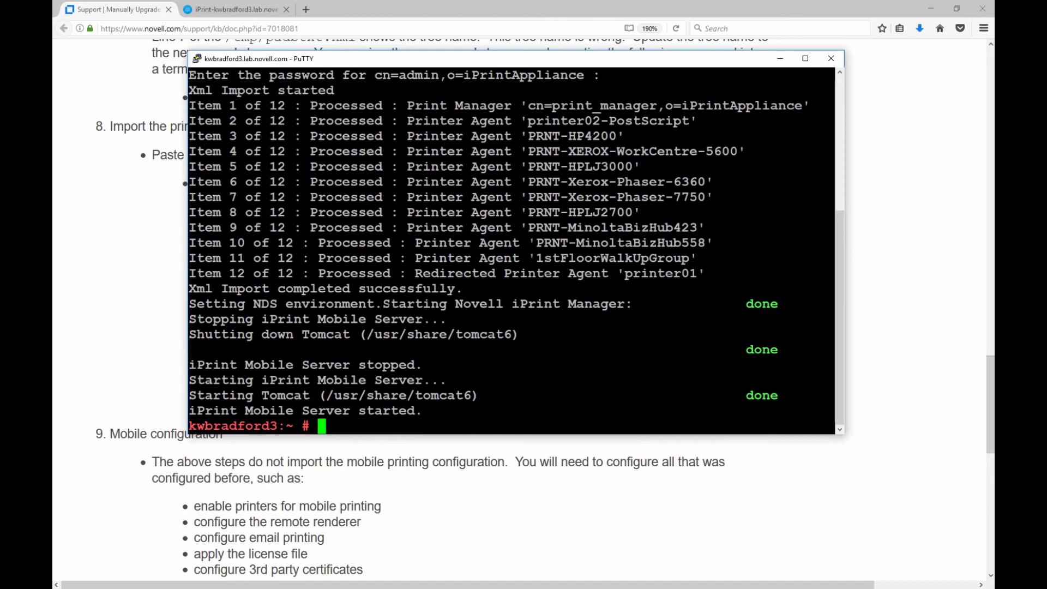
click(334, 495)
Review step 9's mobile settings to redo and the import output, then go to the iPrint Appliance tab.
scroll(330, 491, down, 3)
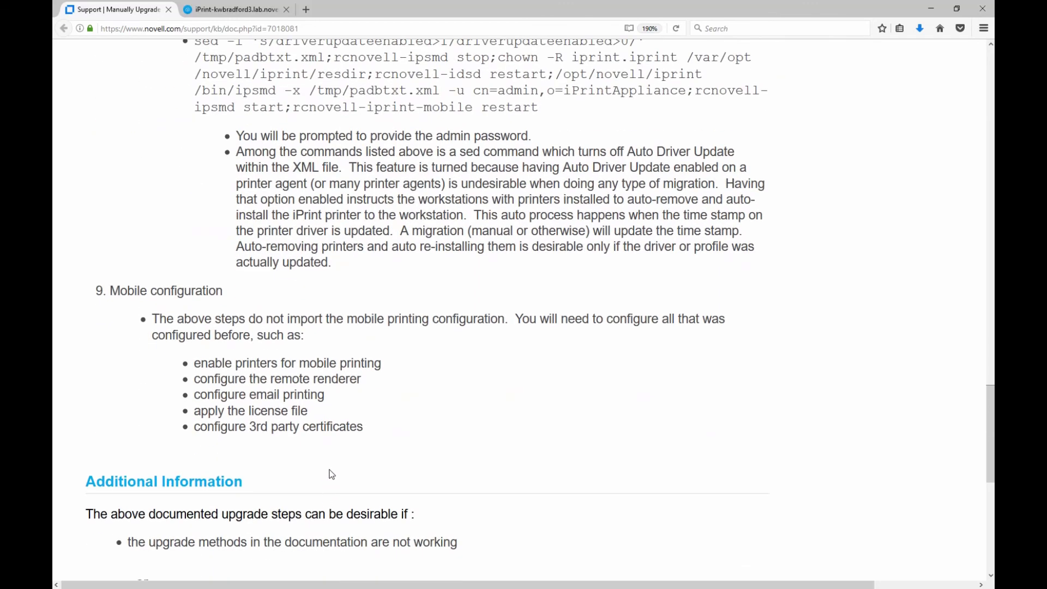
scroll(331, 474, up, 5)
scroll(331, 474, down, 4)
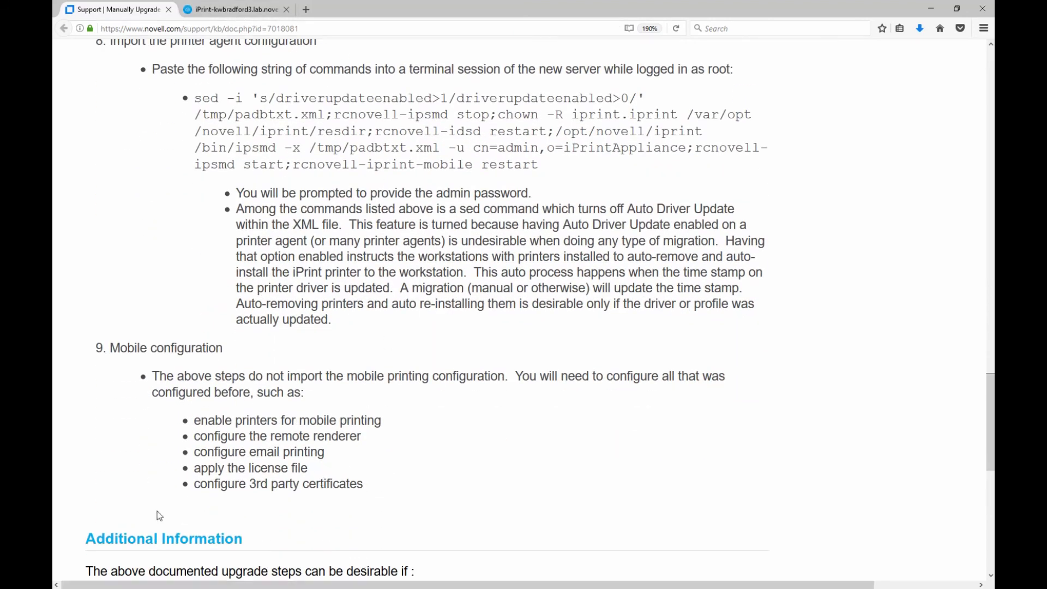
key(alt+Tab)
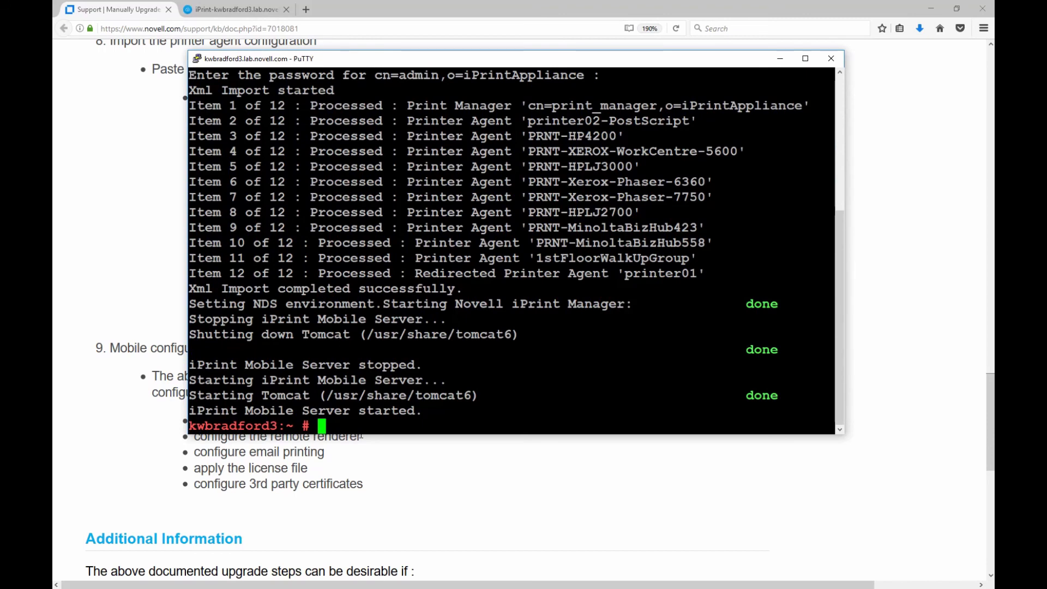
click(362, 476)
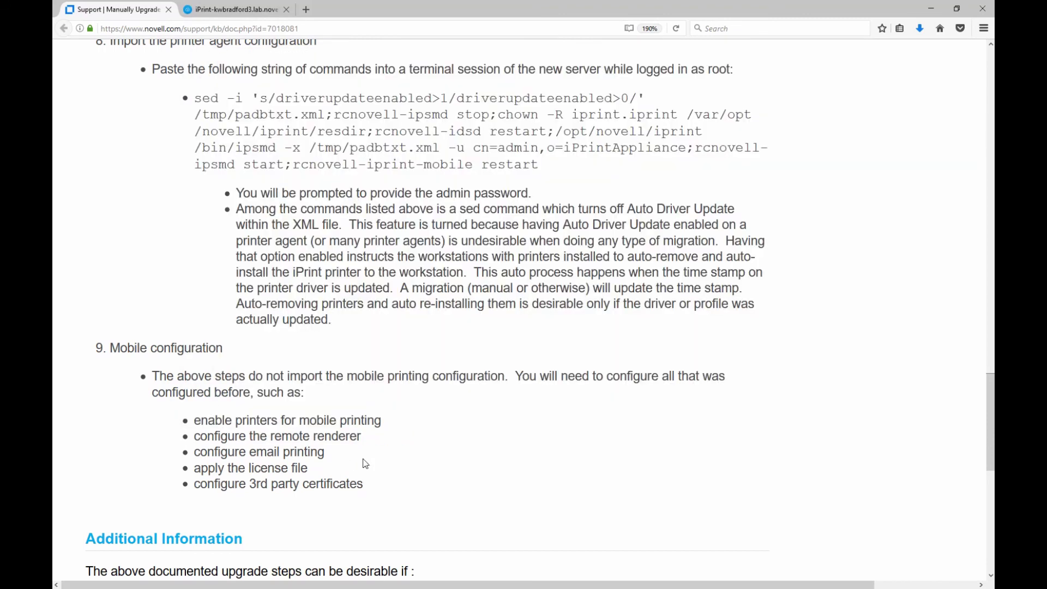
click(235, 9)
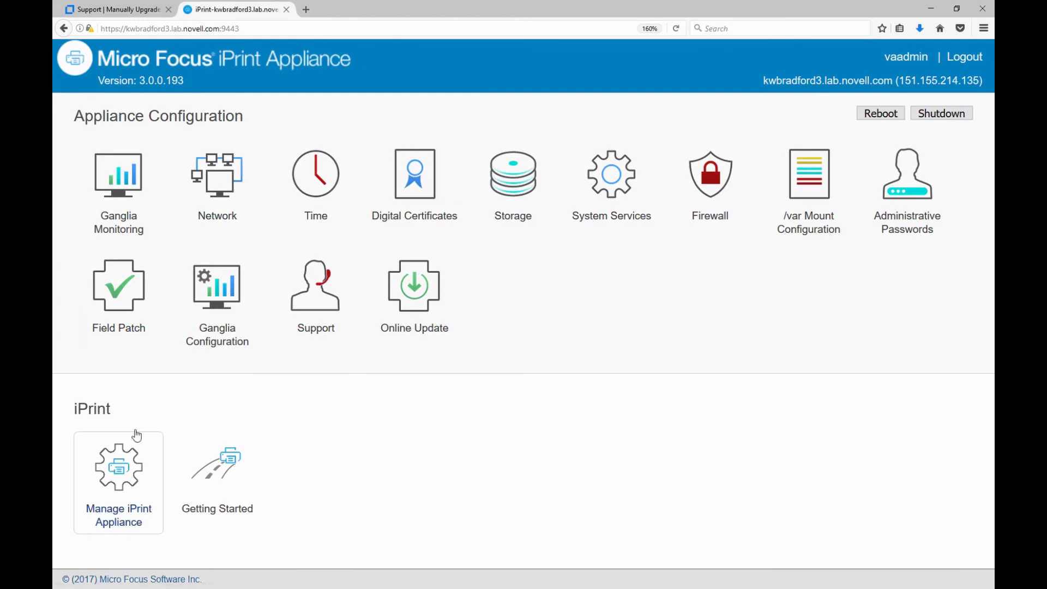
Open the appliance's /psmstatus page in a new tab and log in as admin.
click(306, 9)
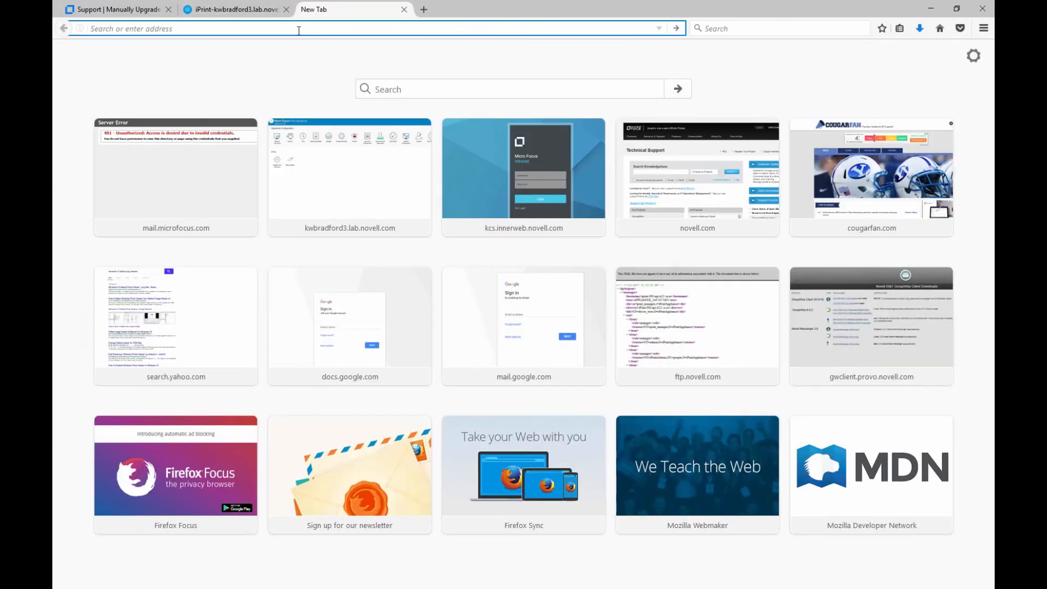
text(https://kwbradford3.lab.novell.com/)
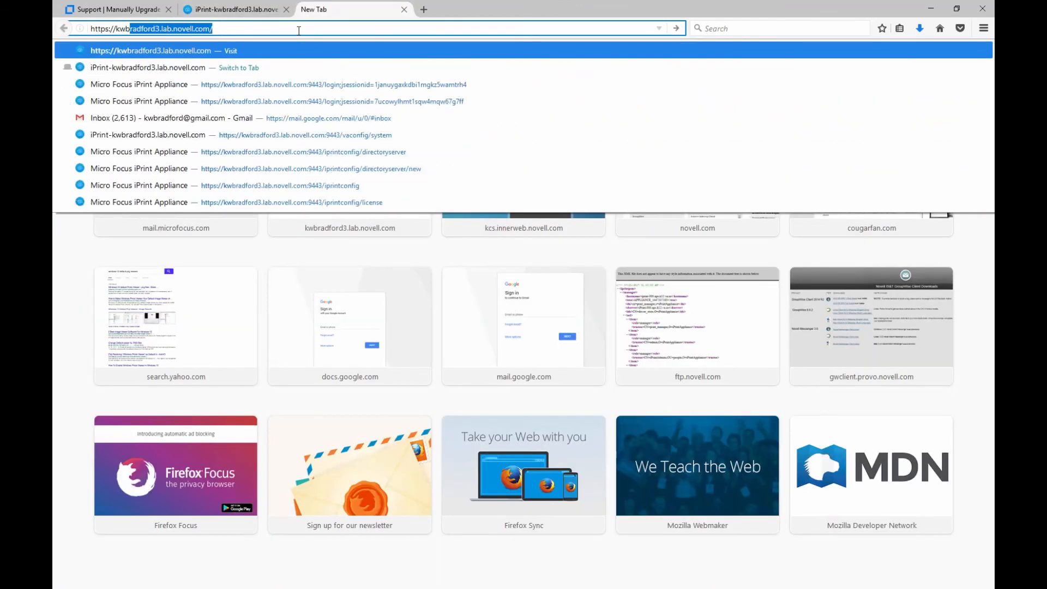
key(Right)
text(psmstatus)
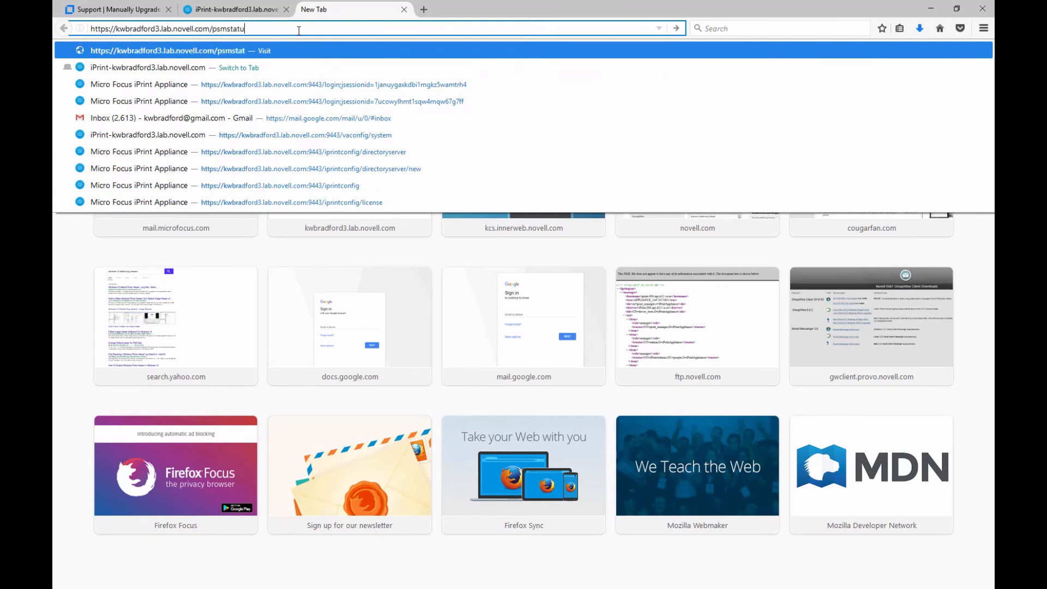
key(Return)
text(admin)
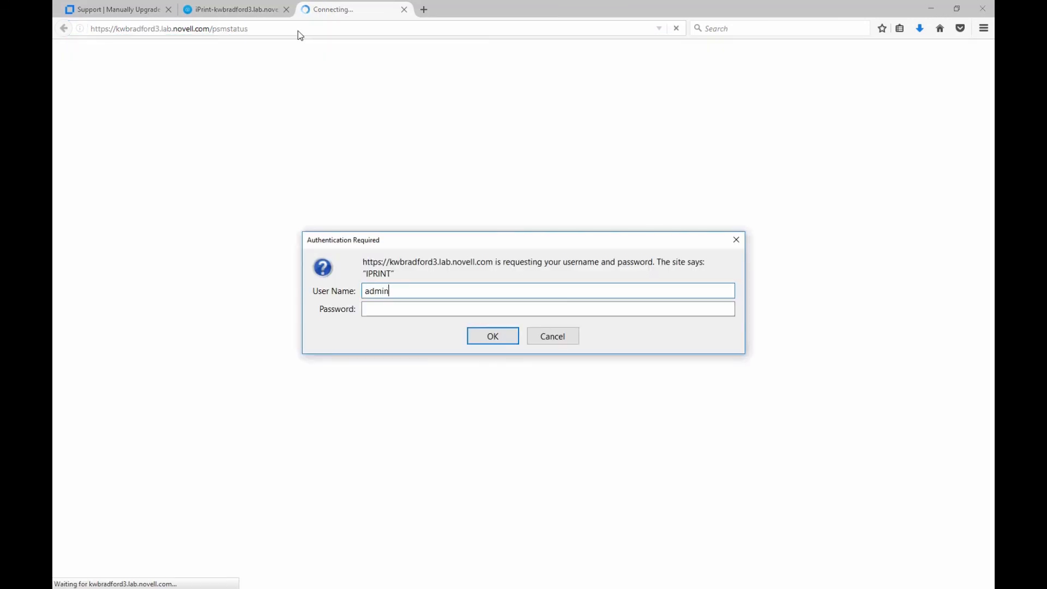
key(Tab)
text(••••••)
key(Return)
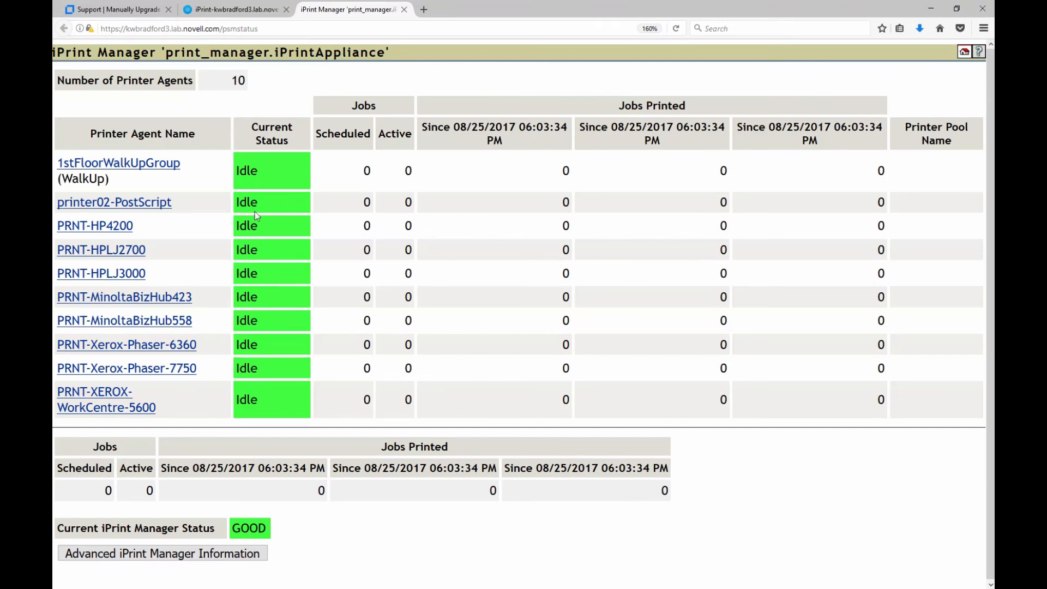
Generate an Advanced iPrint Manager driver report including Win 7 (64 bit), then open Printers Configuration.
click(126, 554)
click(135, 424)
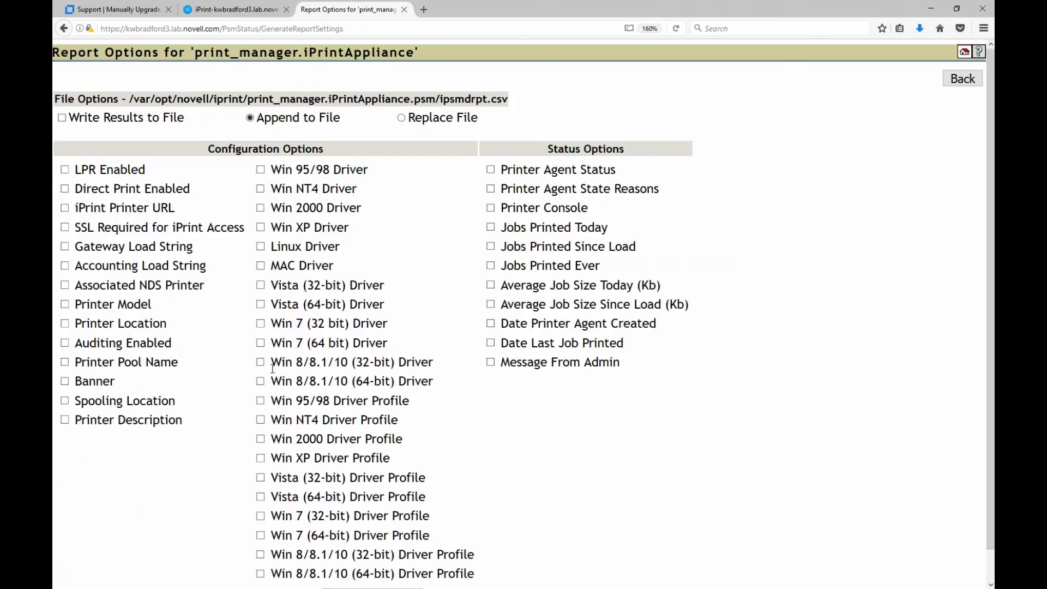
click(260, 343)
scroll(224, 371, down, 1)
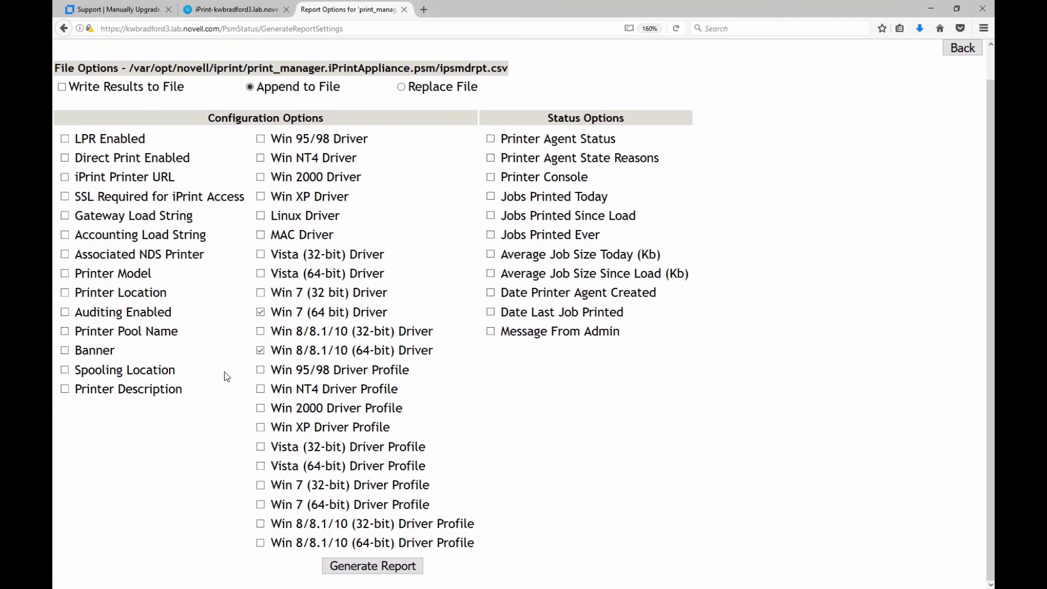
click(361, 567)
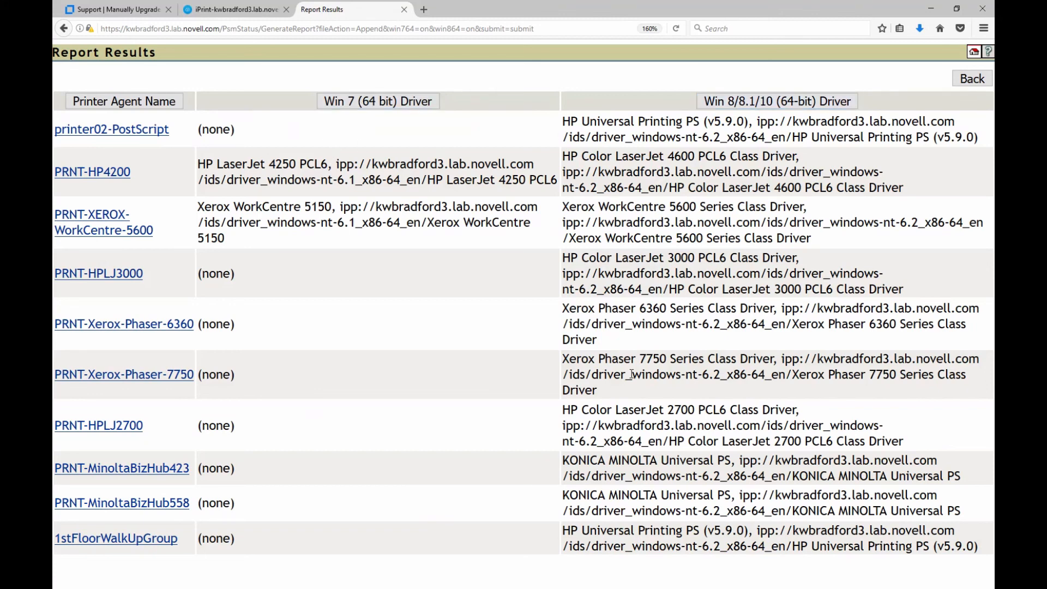
click(970, 78)
click(201, 7)
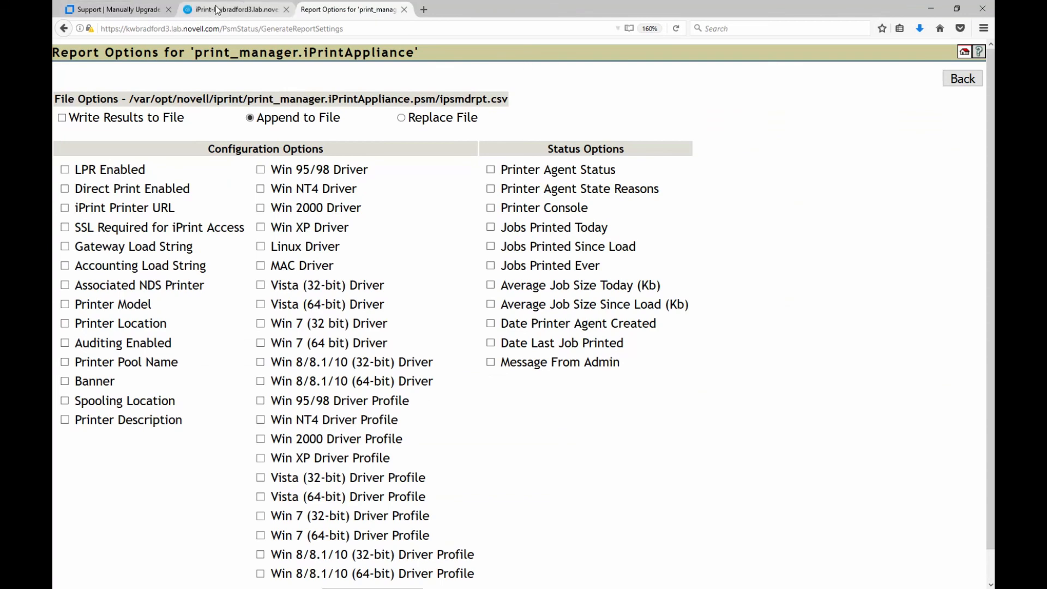
click(115, 492)
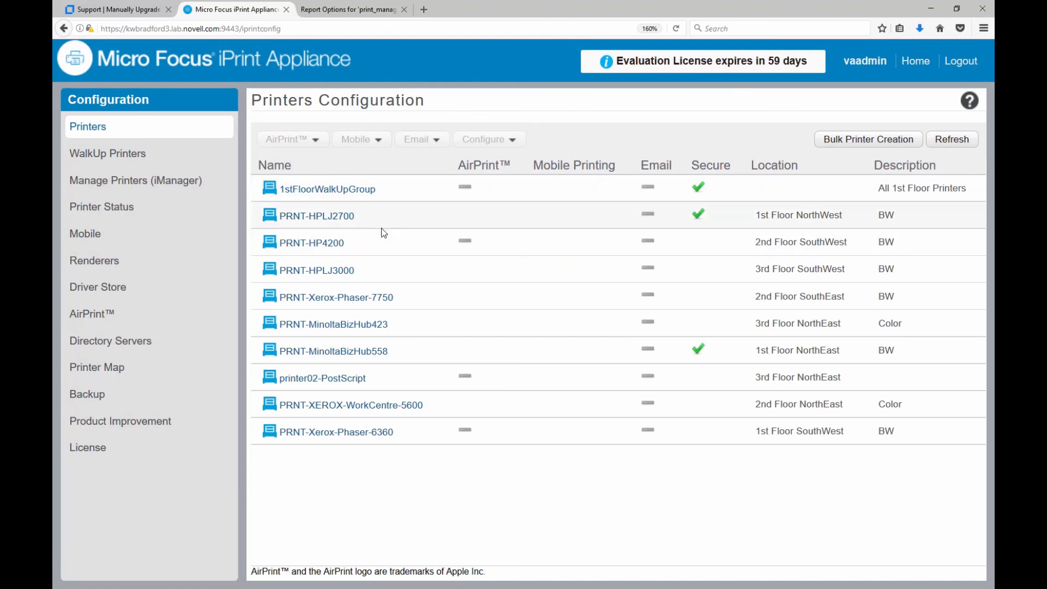
Enable mobile printing for PRNT-HP4200.
click(368, 249)
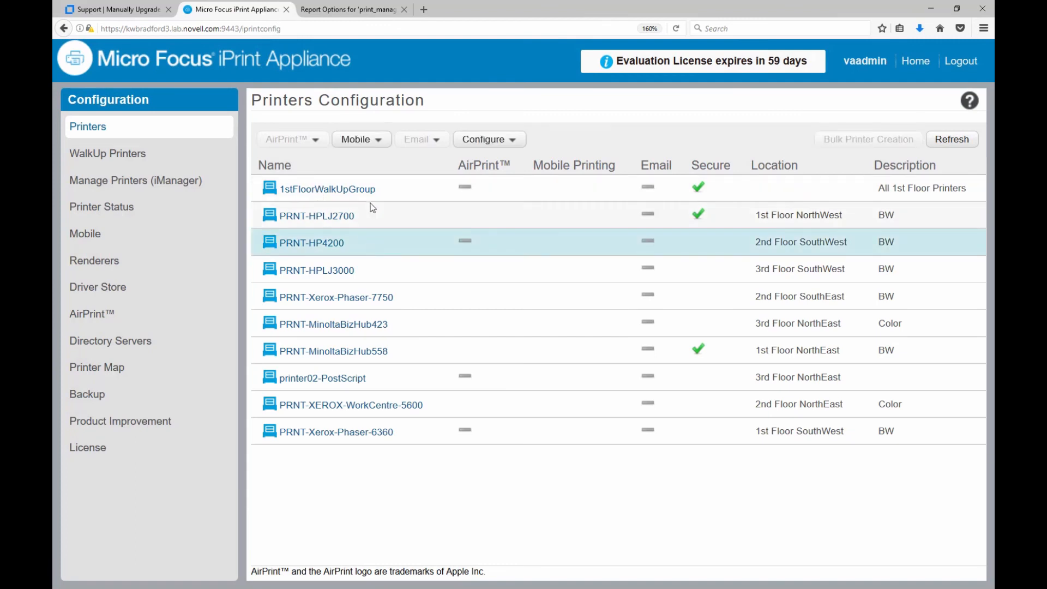
click(374, 141)
click(359, 162)
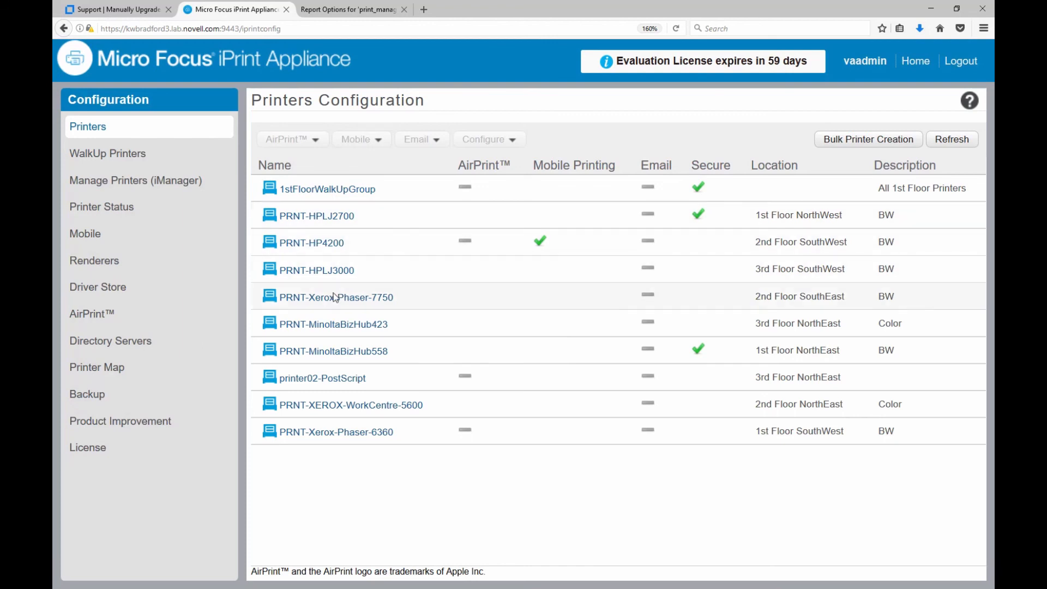
Multi-select several other printers, check their mobile options without changing them, then open License information.
click(410, 298)
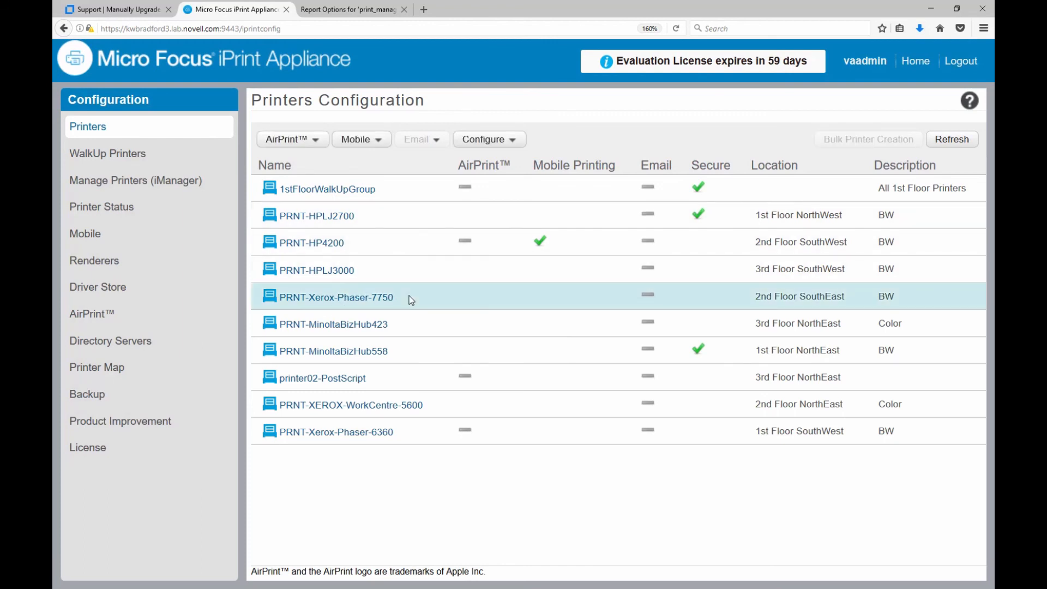
shift+click(417, 381)
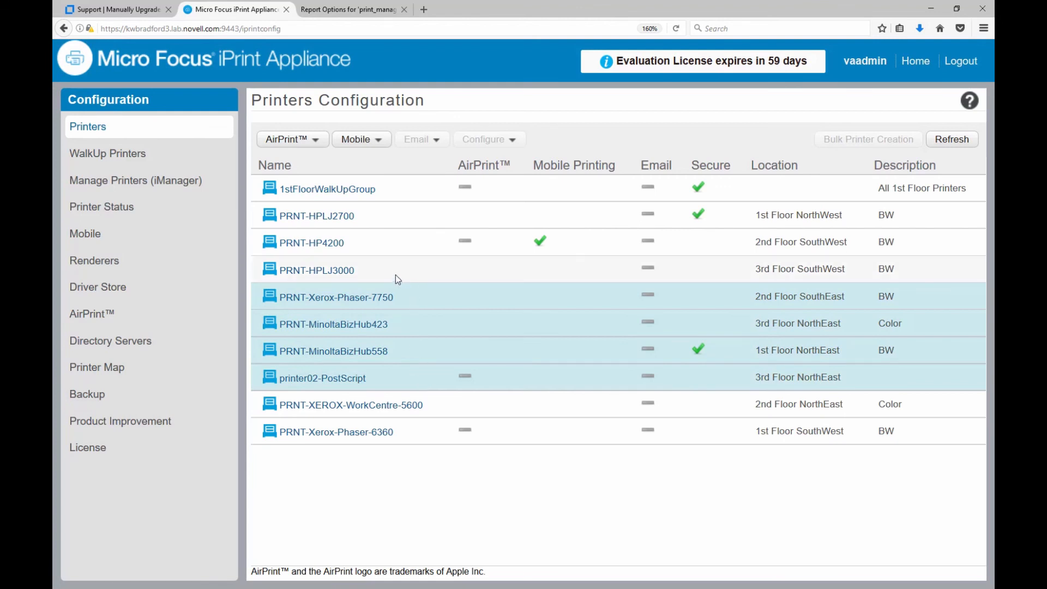
click(404, 270)
ctrl+click(414, 328)
ctrl+click(411, 379)
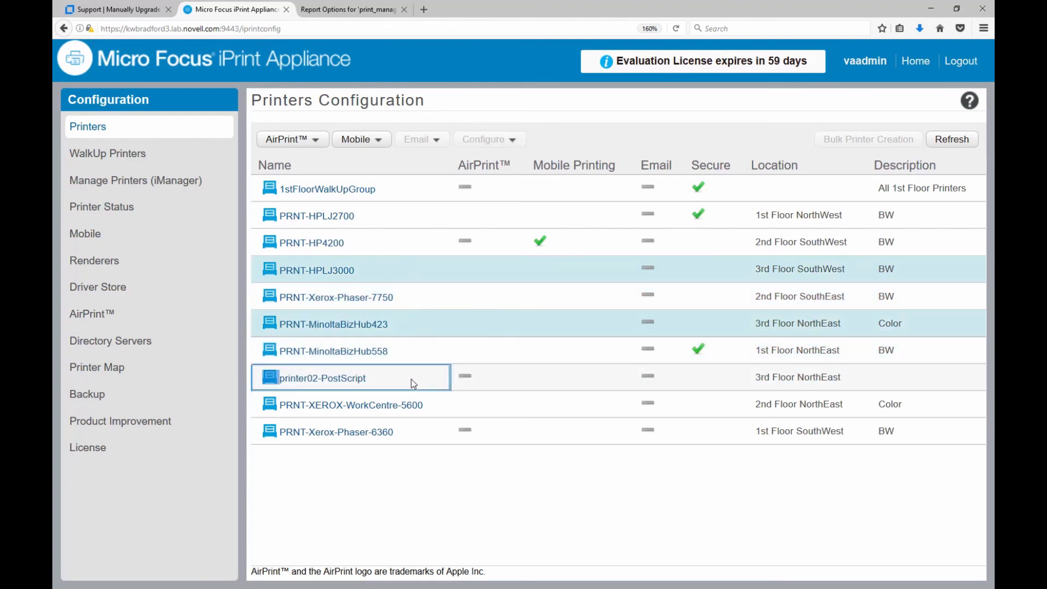
ctrl+click(407, 356)
ctrl+click(407, 441)
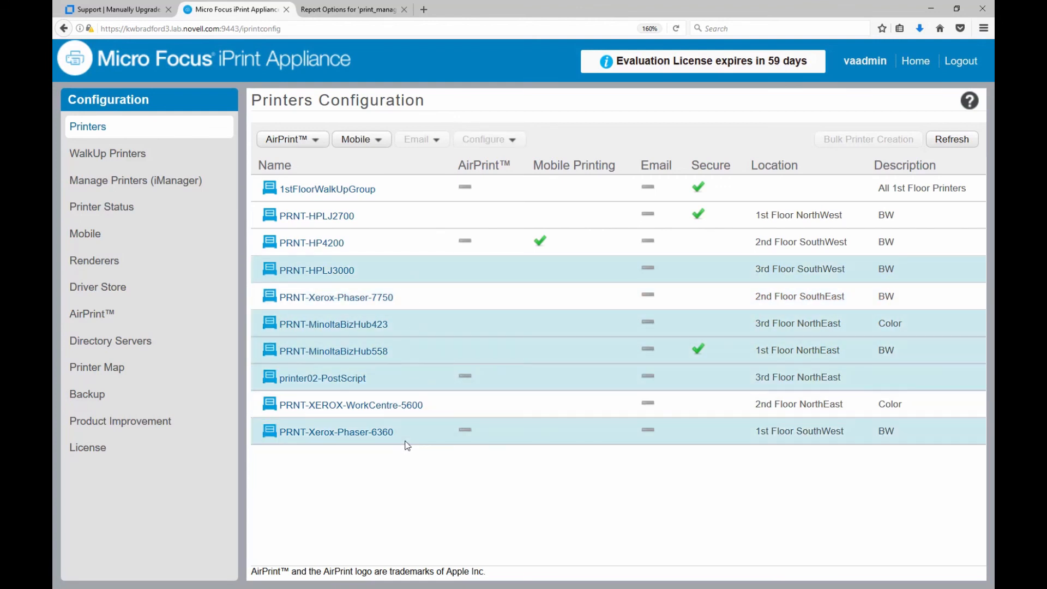
click(366, 146)
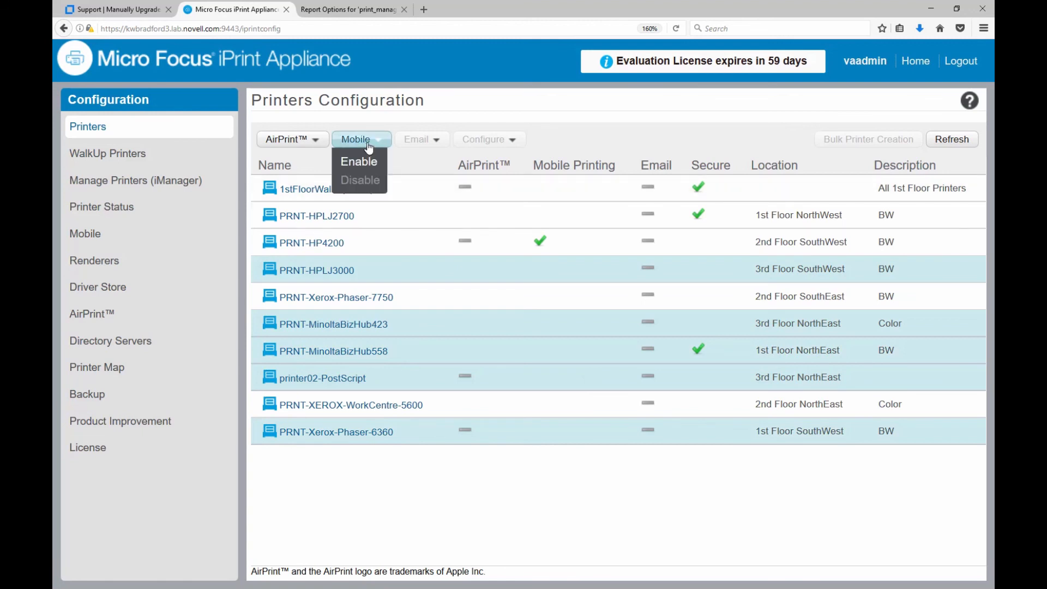
click(428, 120)
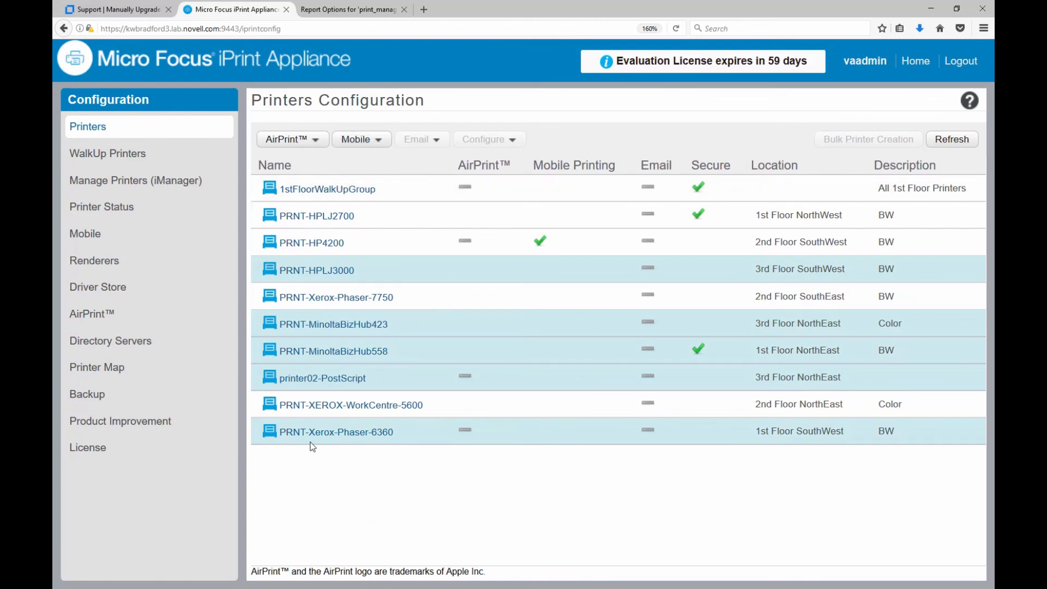
click(85, 450)
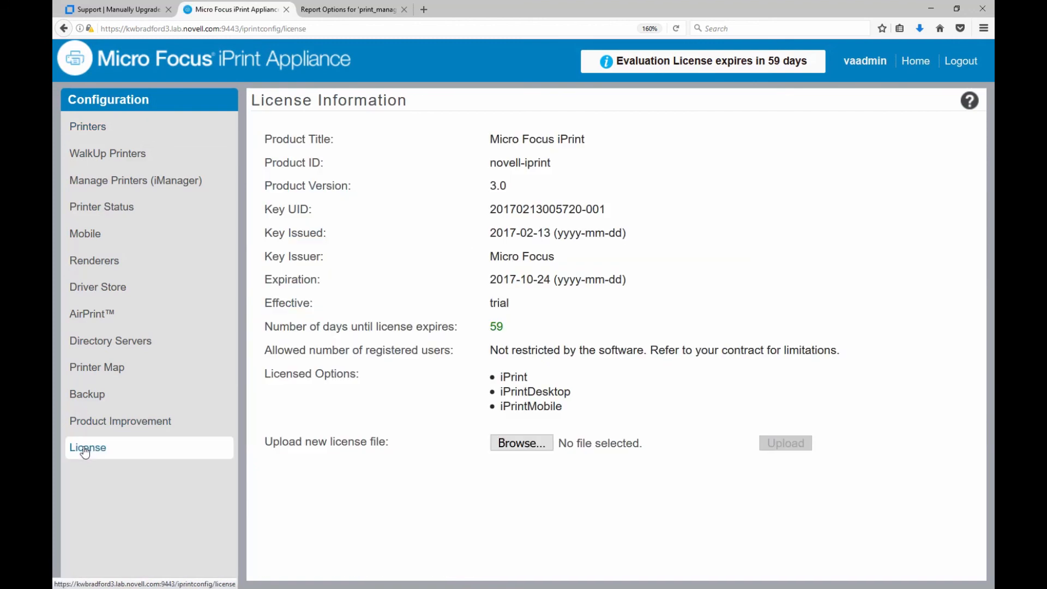
Upload MF-iPrint-Unlimited.xml from Documents > Novell > Migration as the new license file.
click(522, 443)
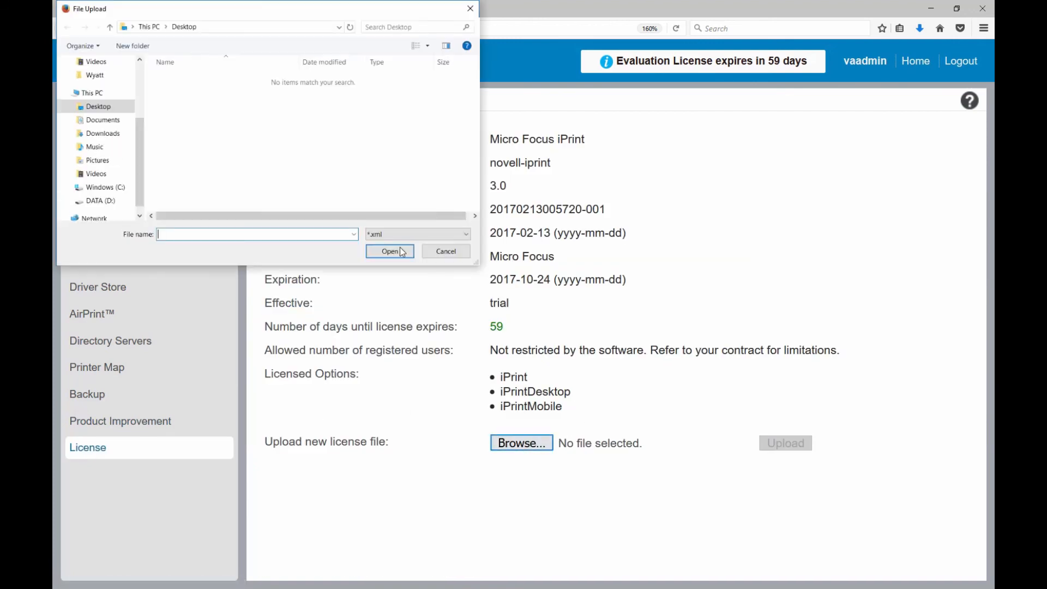
click(104, 120)
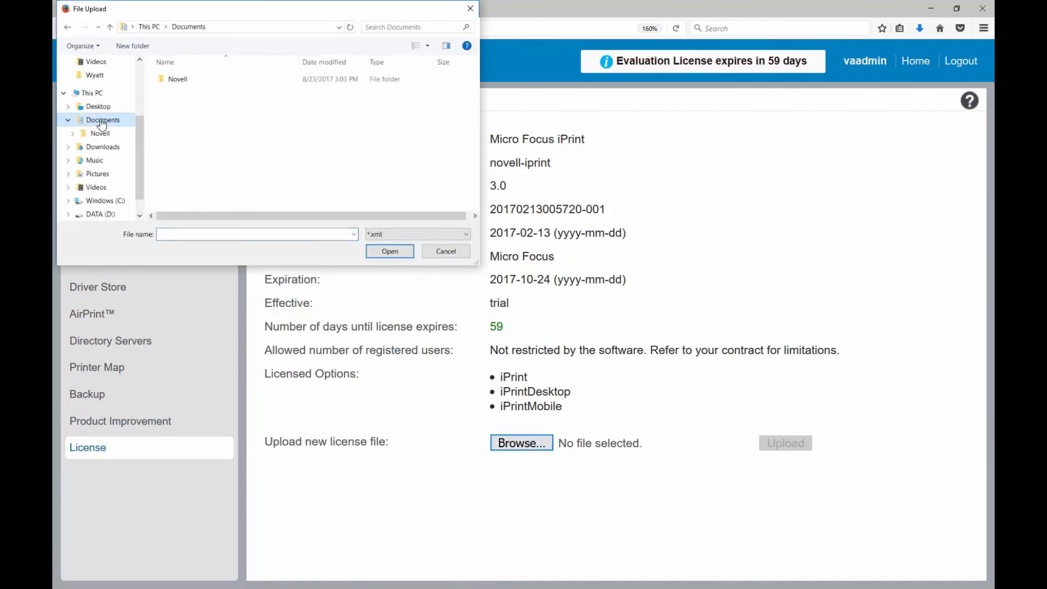
double_click(180, 79)
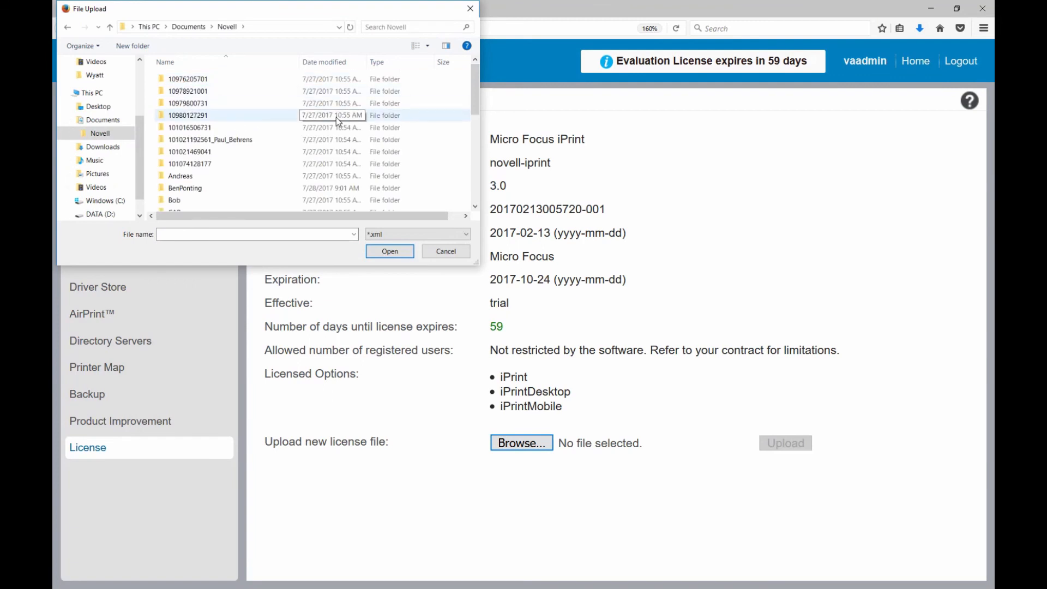
scroll(336, 118, down, 3)
scroll(336, 118, down, 4)
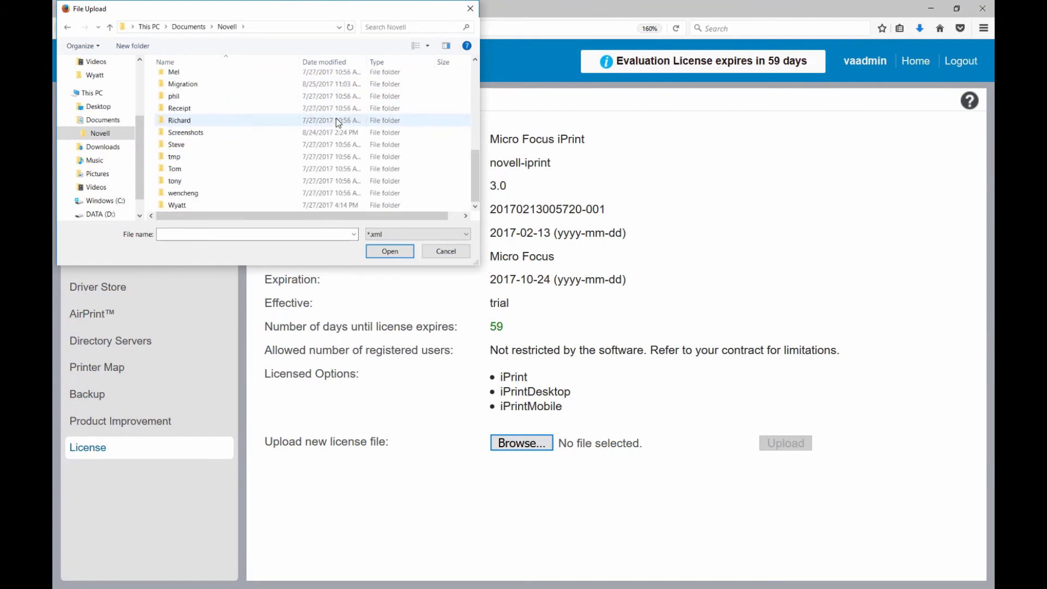
double_click(181, 85)
click(260, 89)
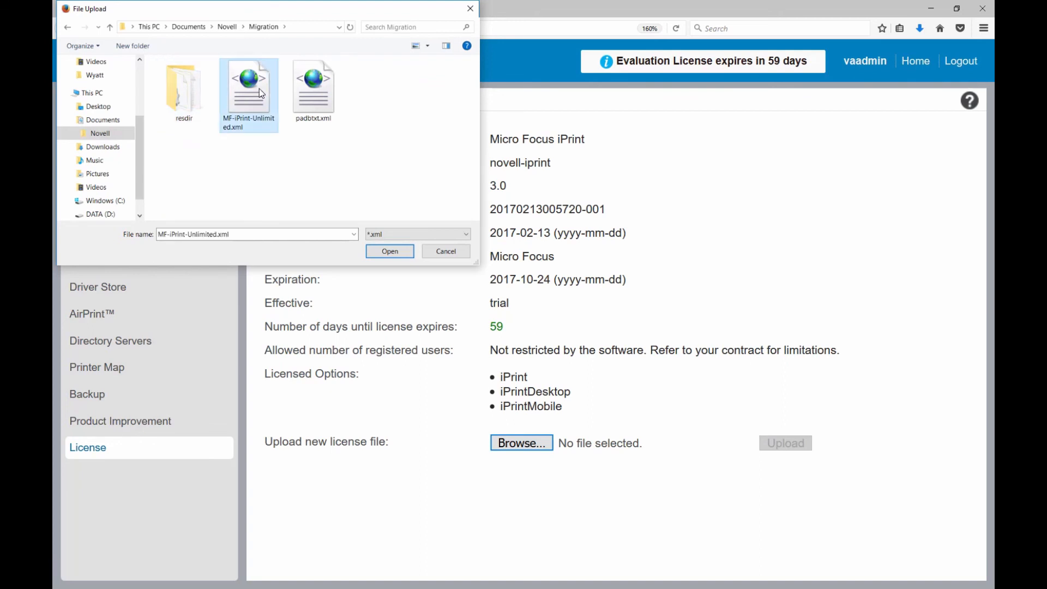
click(389, 251)
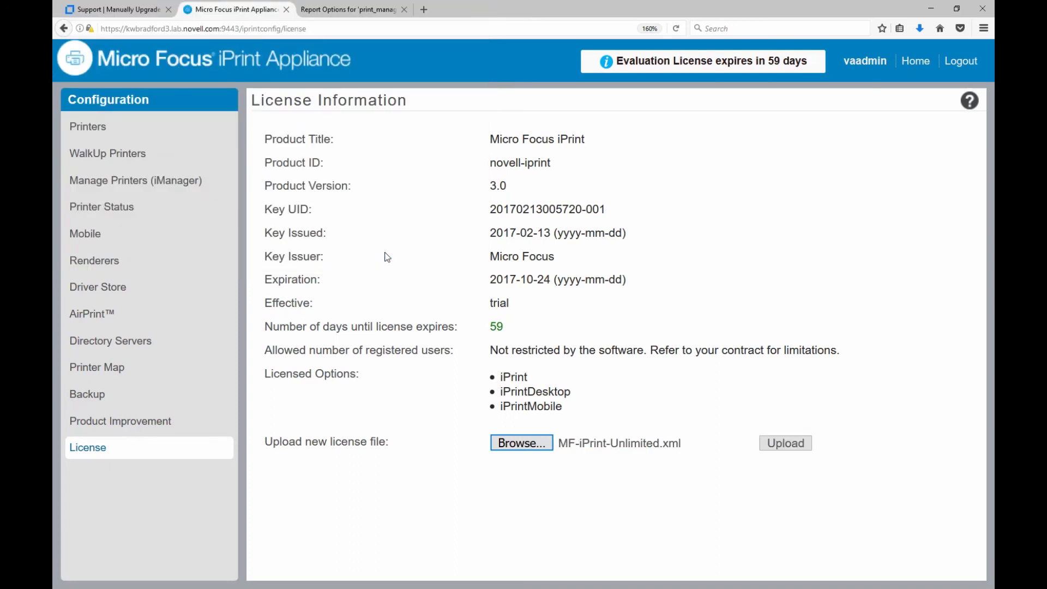
click(785, 443)
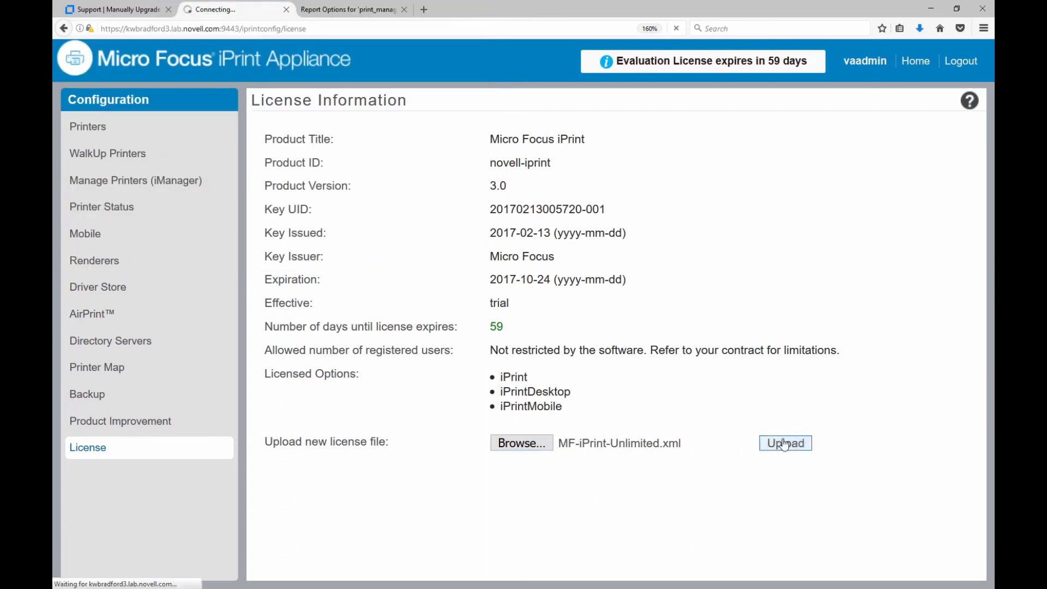